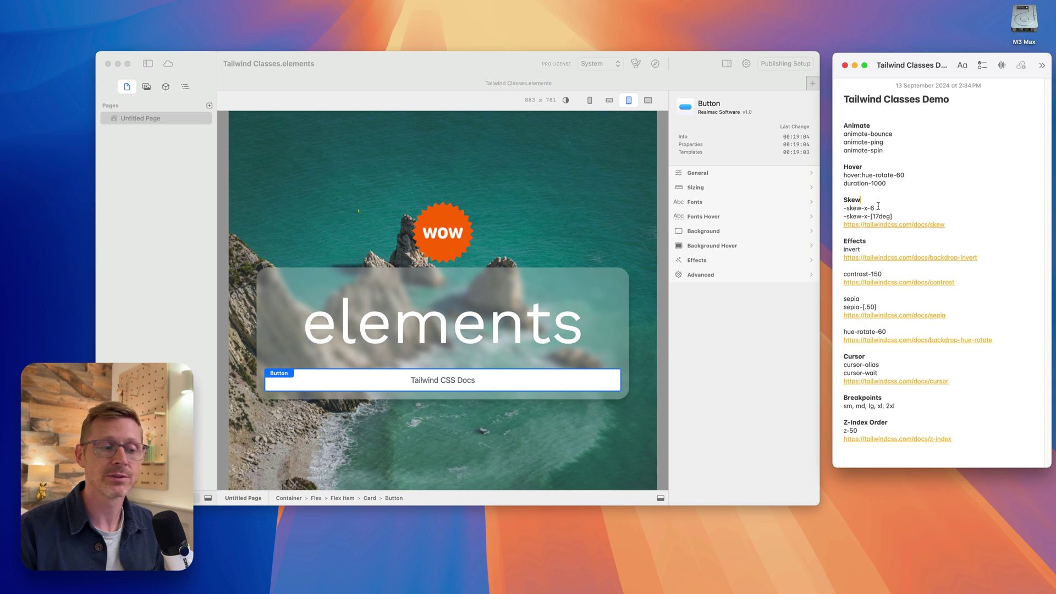
Show the page's component outline in Elements and select the orange WOW sticker image.
click(462, 179)
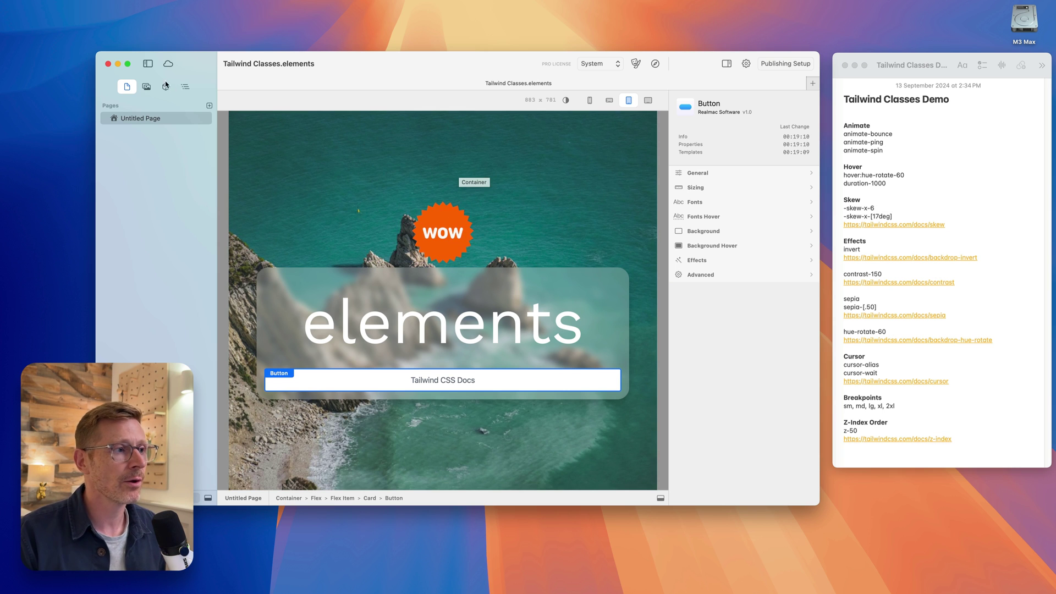
click(185, 86)
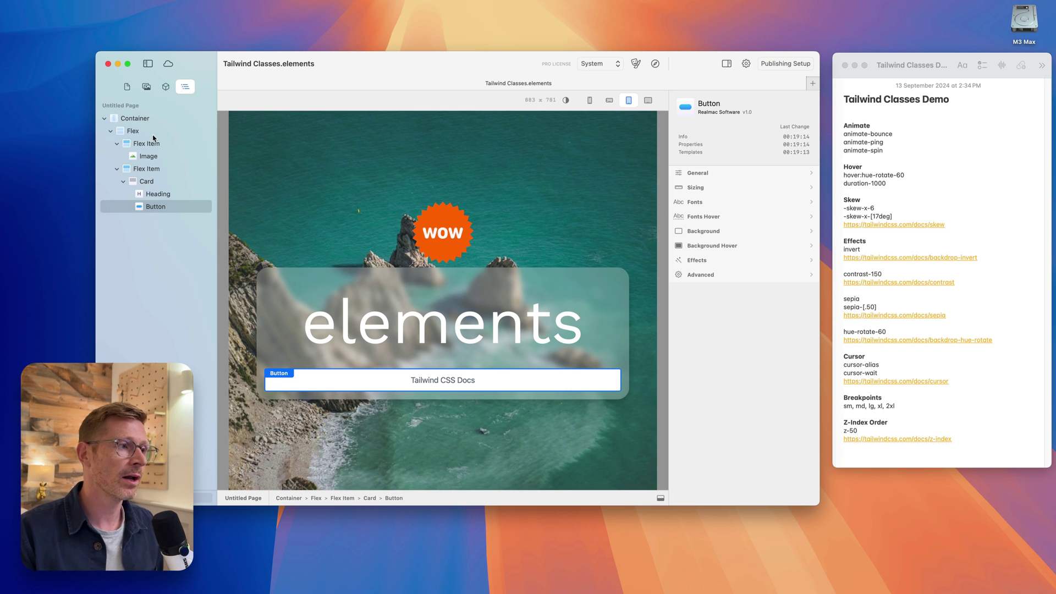
click(444, 211)
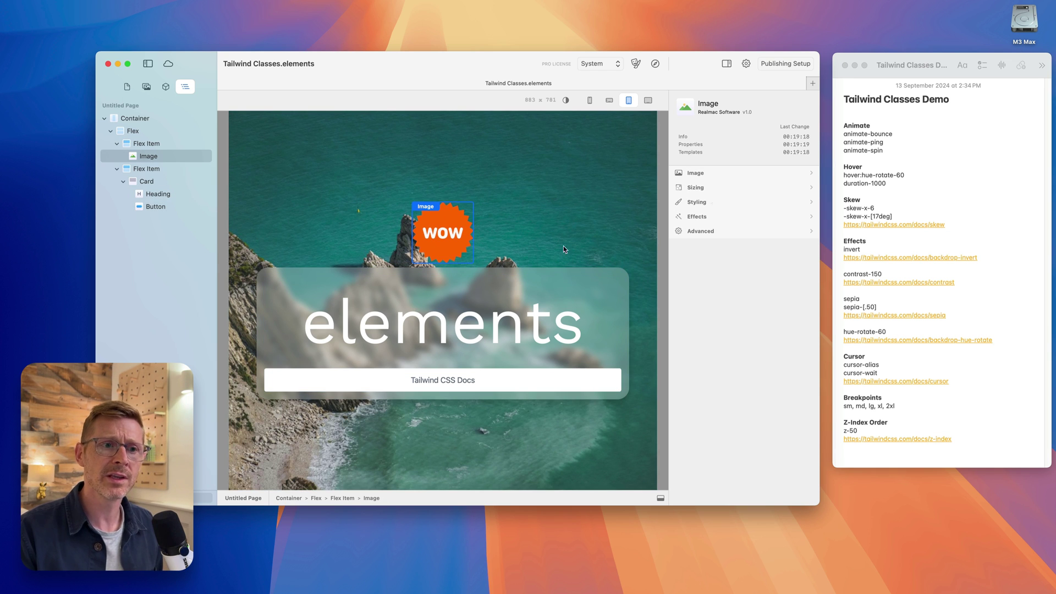
Look through the WOW image's Image, Sizing, Effects and Styling settings, and expand its Advanced settings containing CSS Classes.
click(704, 174)
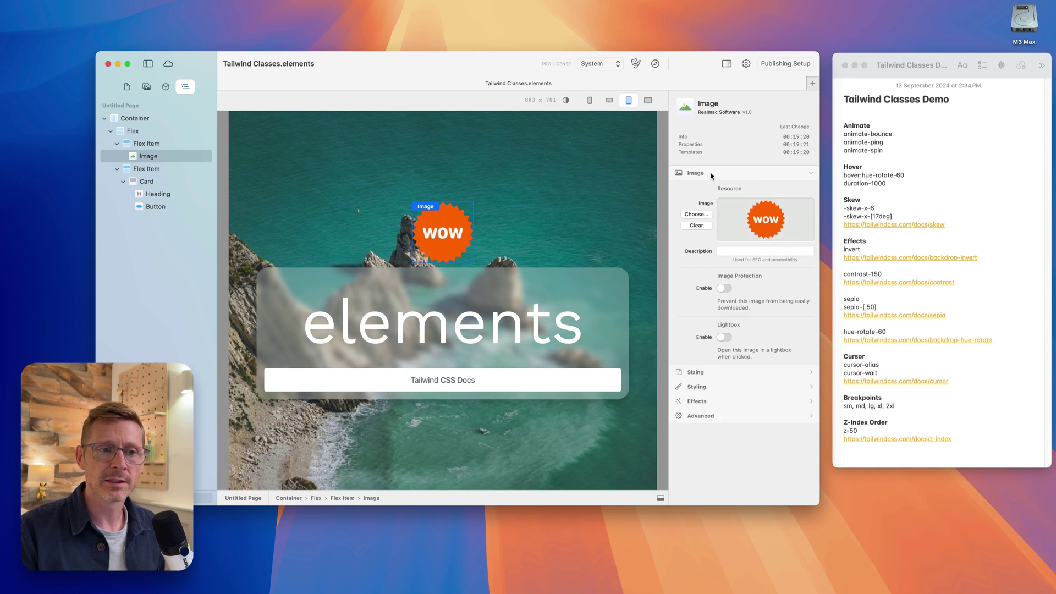
click(710, 175)
click(699, 190)
click(701, 188)
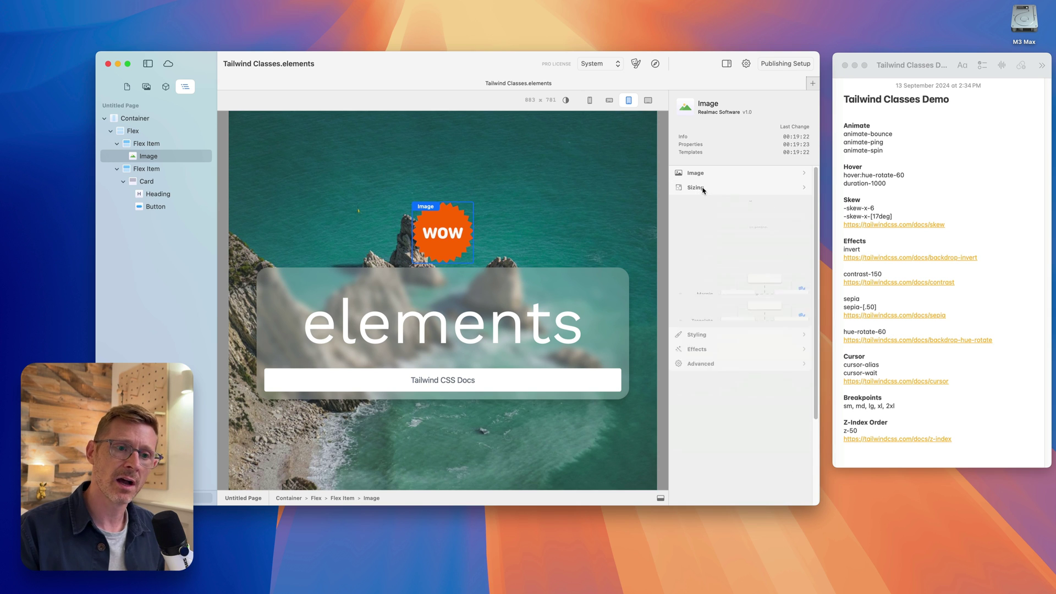
click(707, 217)
click(707, 216)
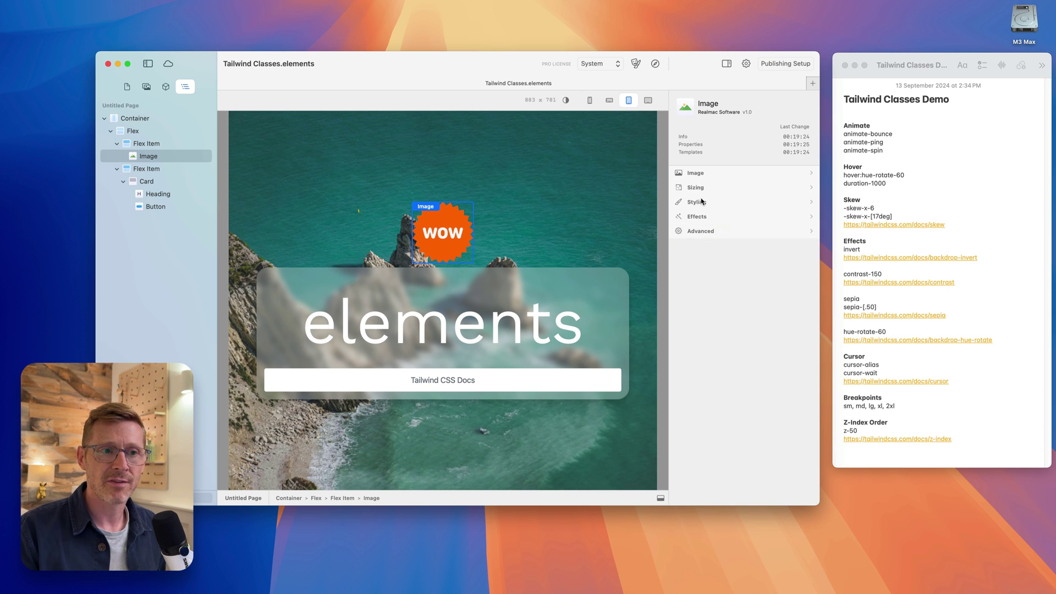
click(702, 203)
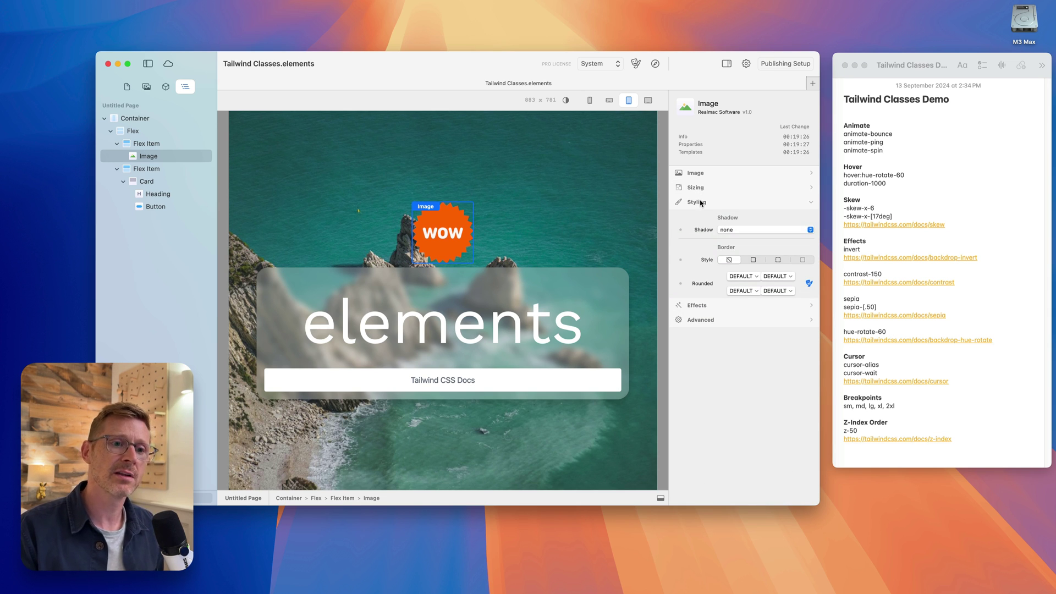
click(701, 203)
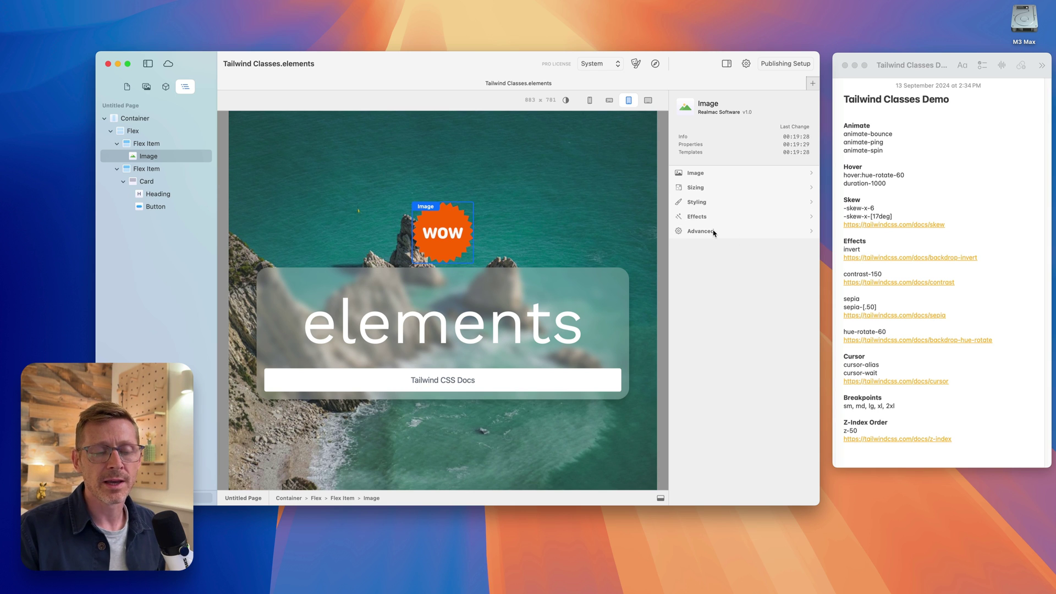
click(709, 231)
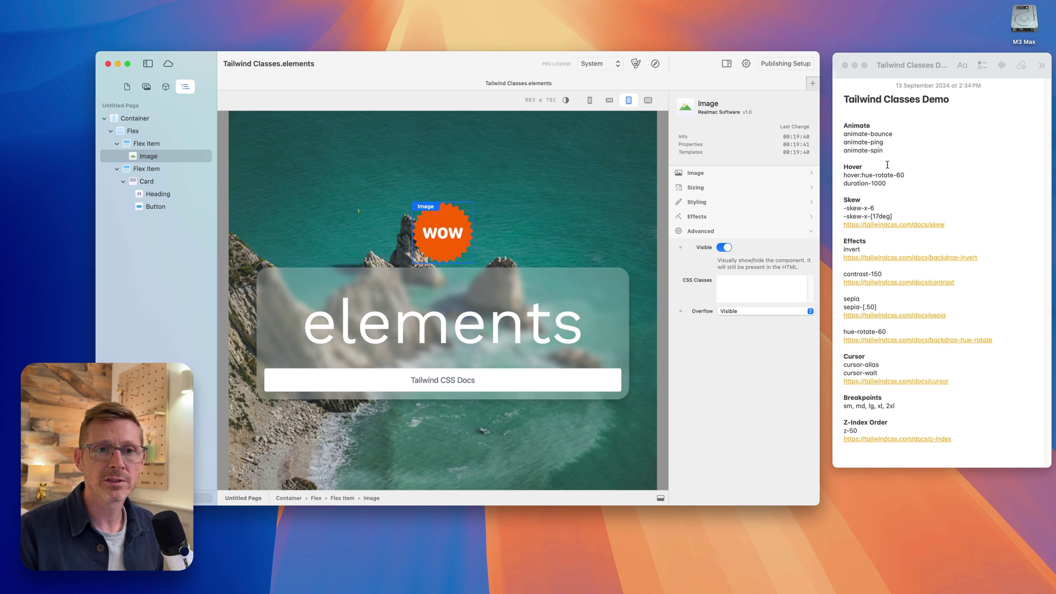
Highlight animate-bounce in the Tailwind Classes Demo note, and open the Tailwind CSS documentation in Safari.
click(872, 200)
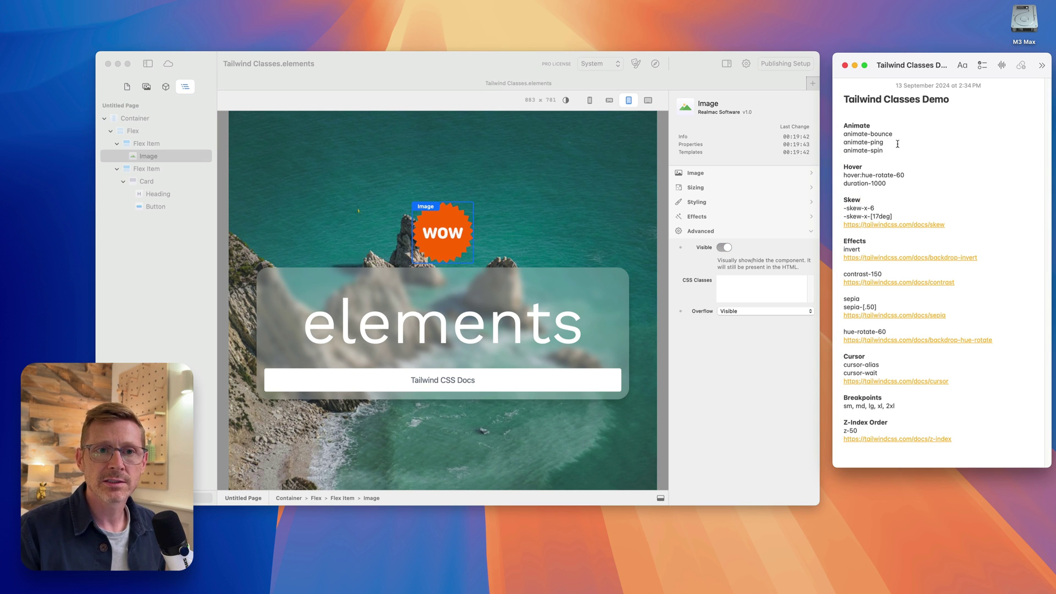
drag(897, 133, 833, 134)
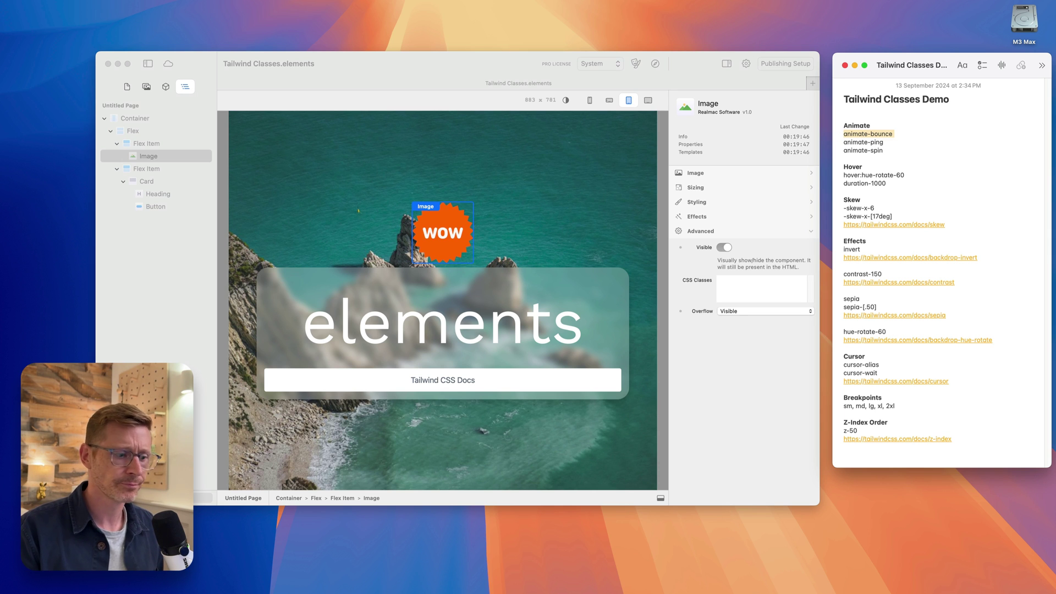
key(super+Tab)
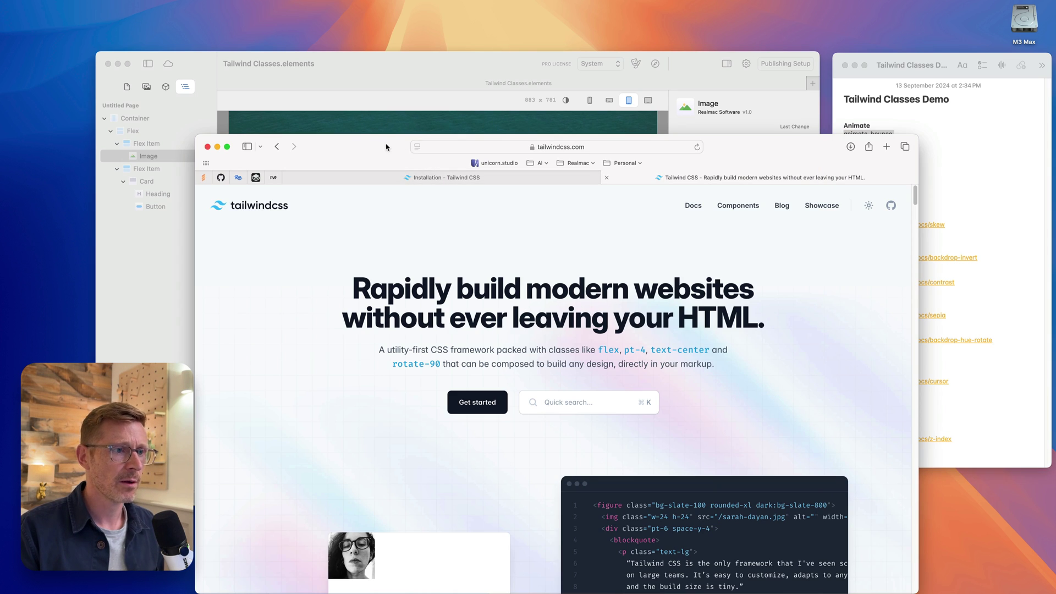
drag(388, 149, 347, 136)
click(567, 164)
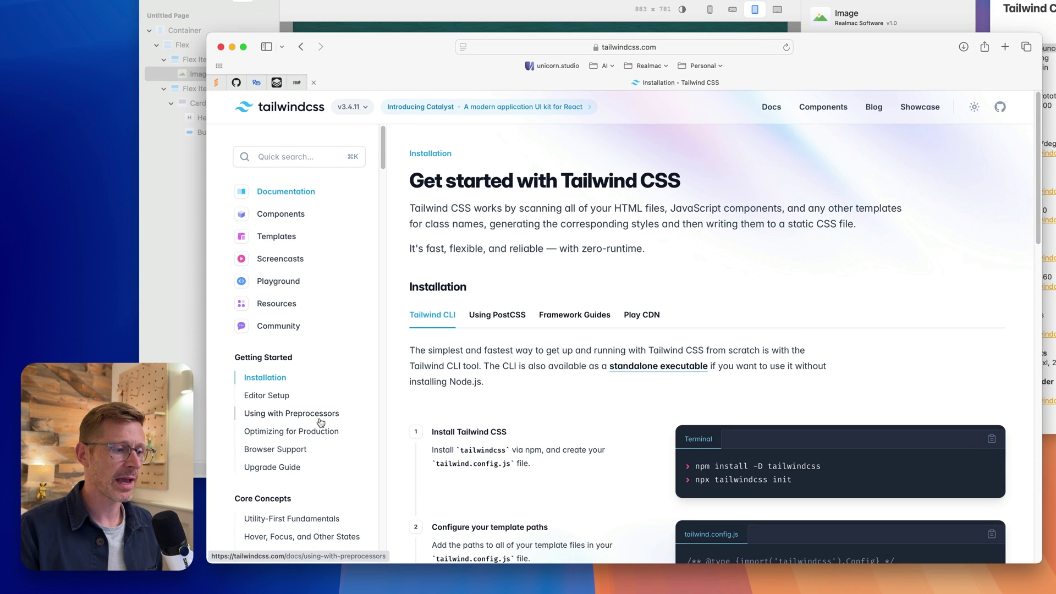
Search the Tailwind documentation for "animate" and read through the class table on the Animation page.
drag(383, 148, 382, 212)
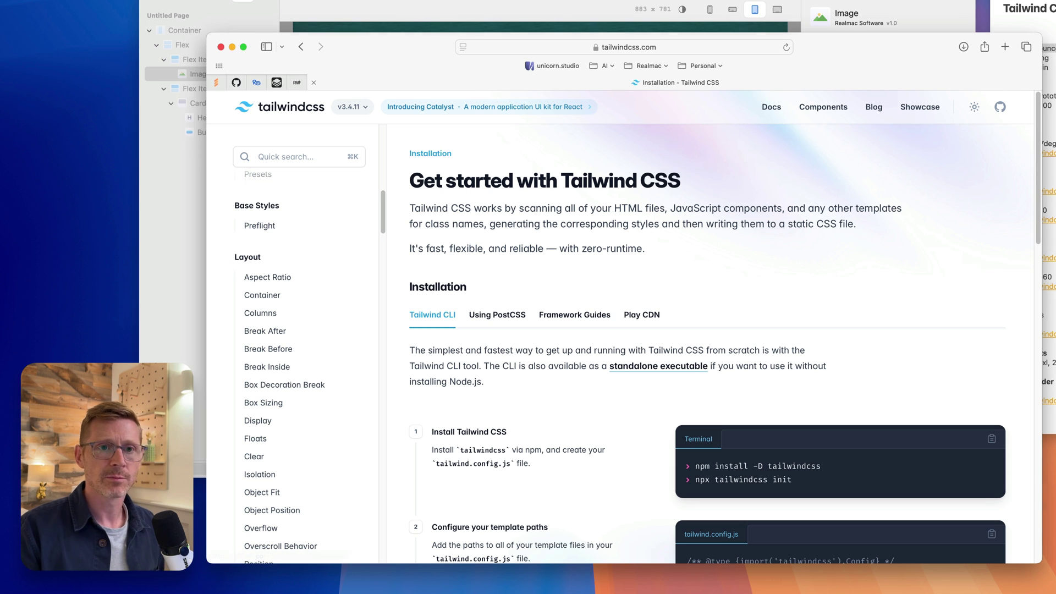
click(285, 159)
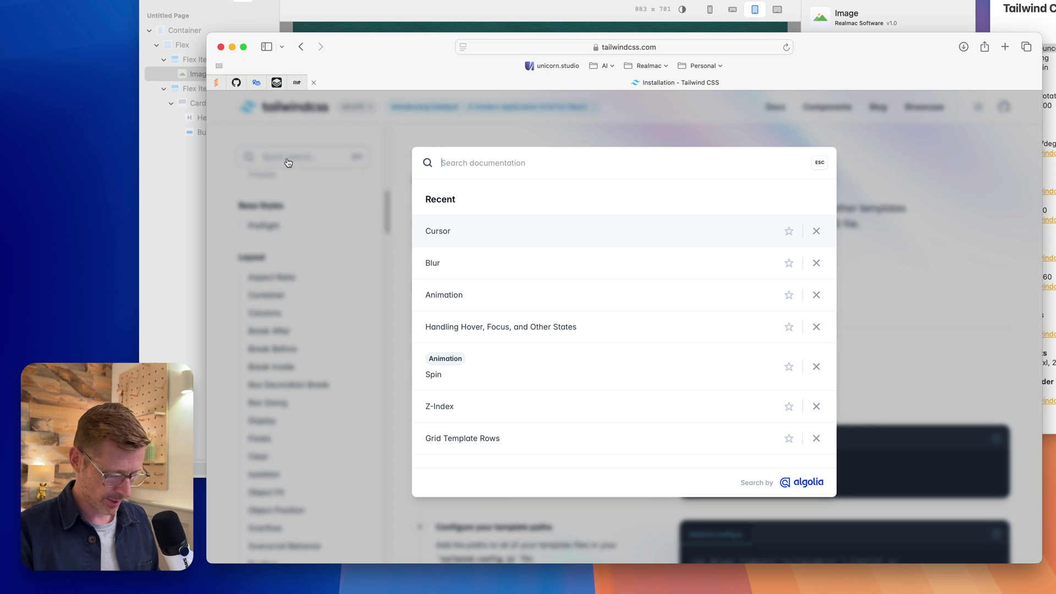
text(animate)
key(Return)
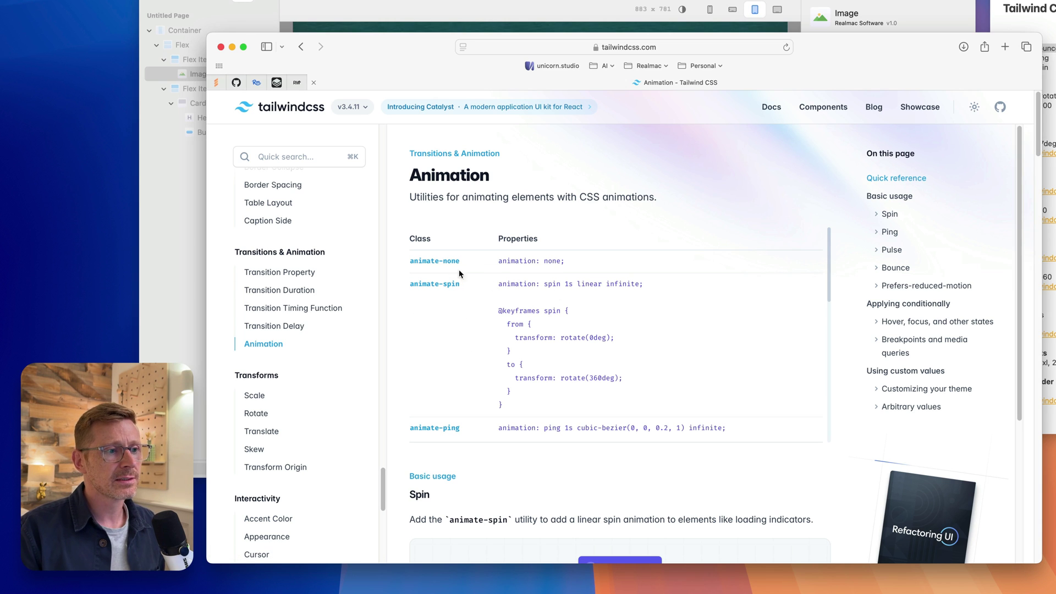
scroll(462, 366, down, 3)
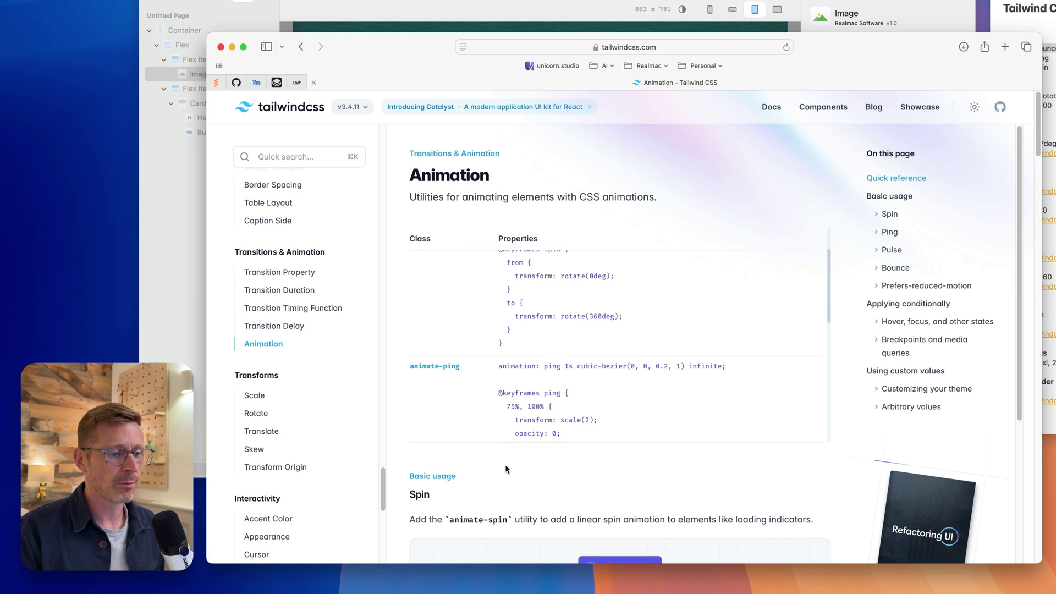
scroll(462, 369, down, 5)
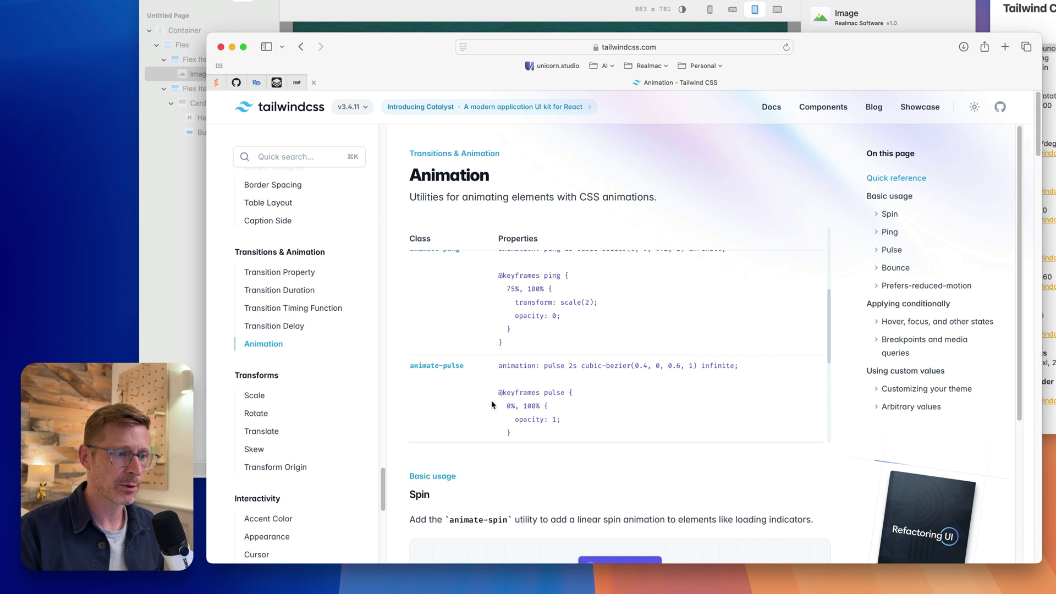
scroll(490, 394, up, 10)
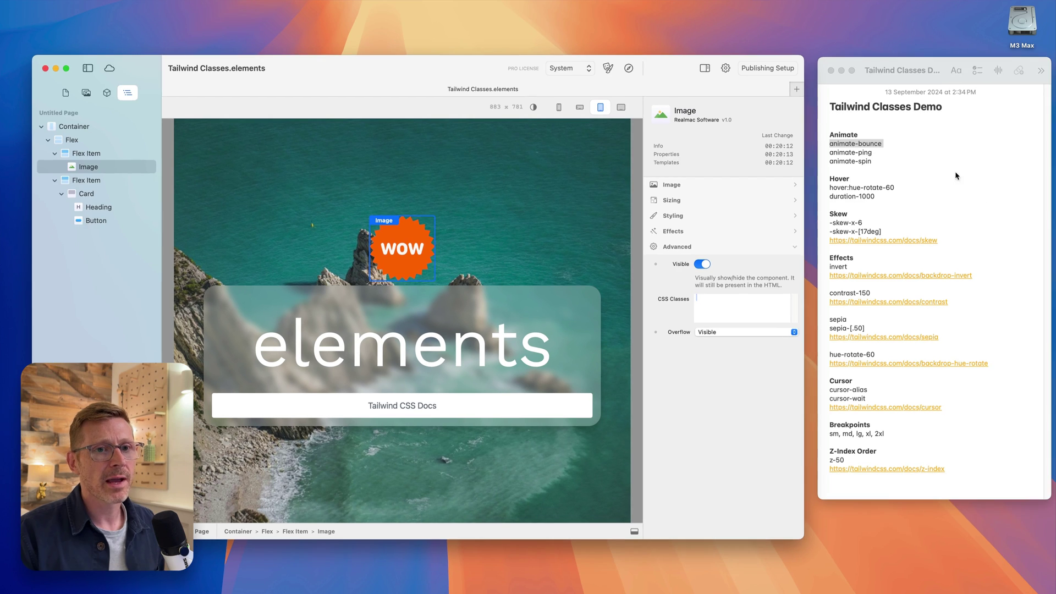
Copy animate-bounce from the note and paste it as the WOW image's CSS class in Elements.
click(956, 176)
drag(884, 144, 829, 144)
key(super+c)
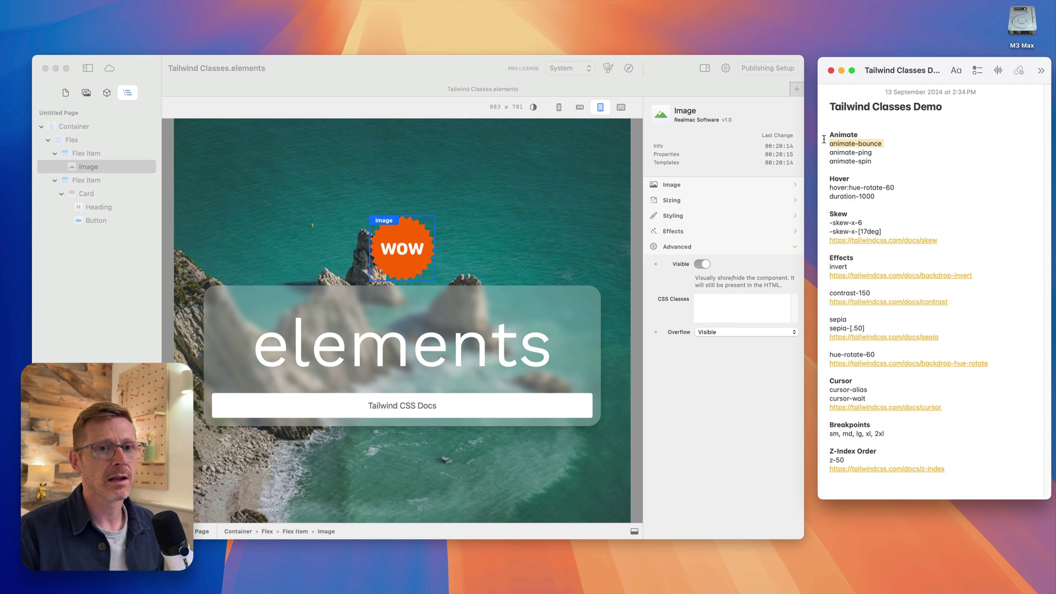
click(728, 303)
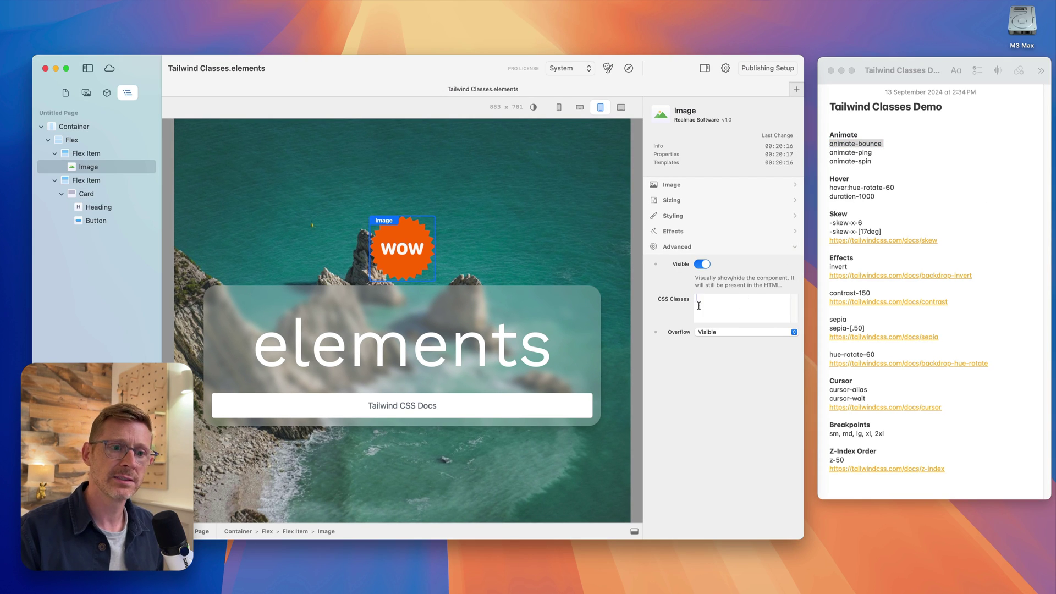
key(super+v)
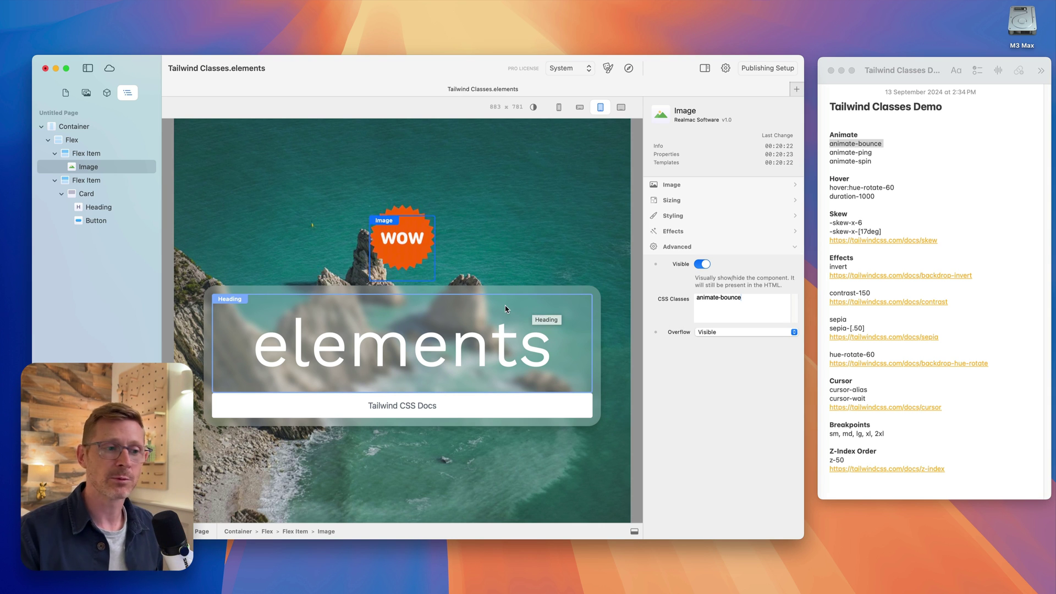
Try the note's animate-ping class on the WOW image in place of animate-bounce, and clear the CSS classes.
drag(872, 152, 829, 153)
key(super+c)
click(737, 303)
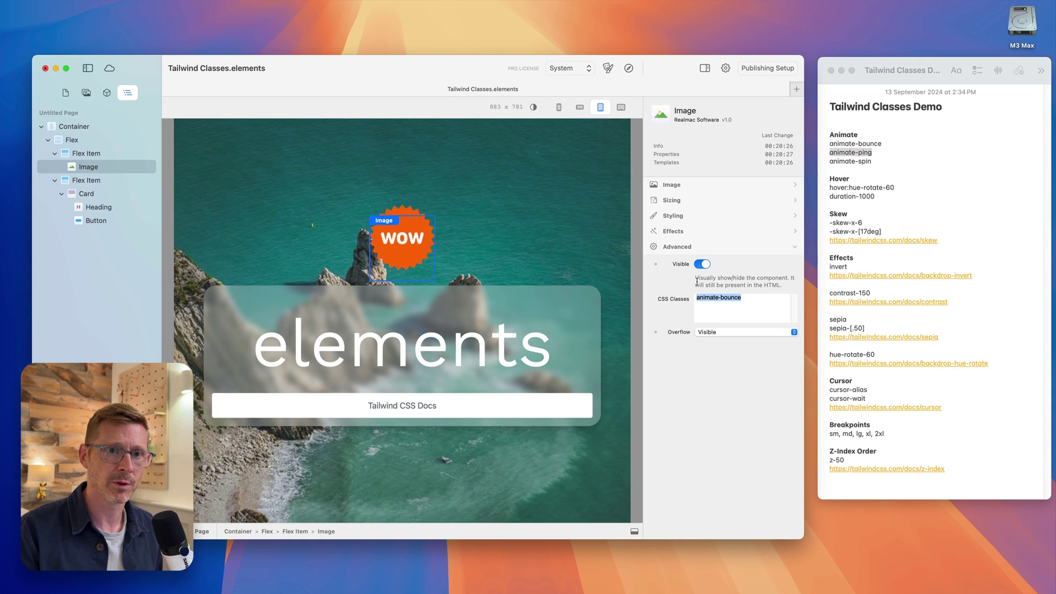
key(super+v)
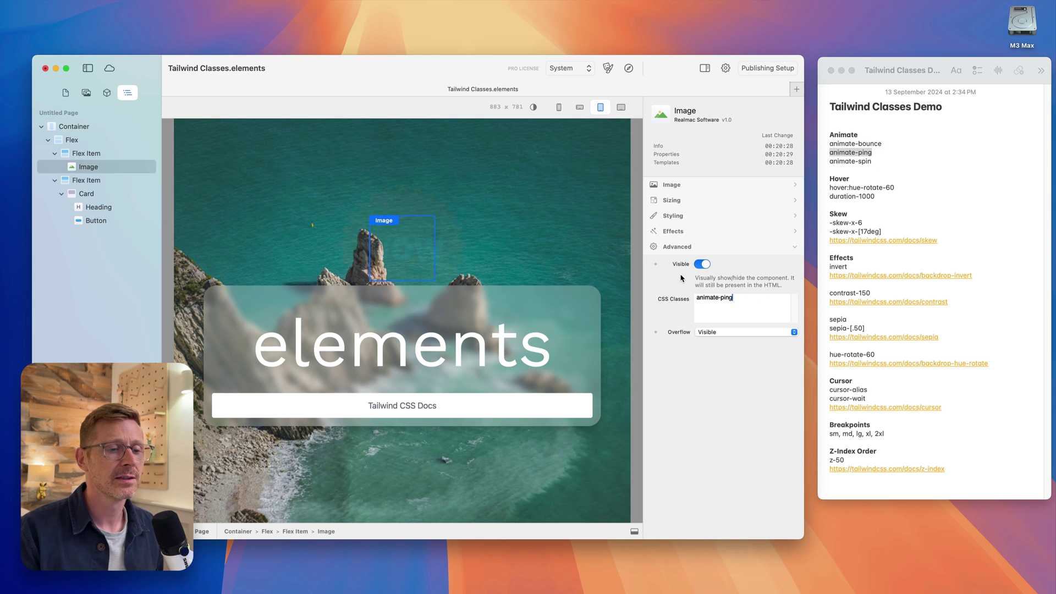
key(super+a)
key(BackSpace)
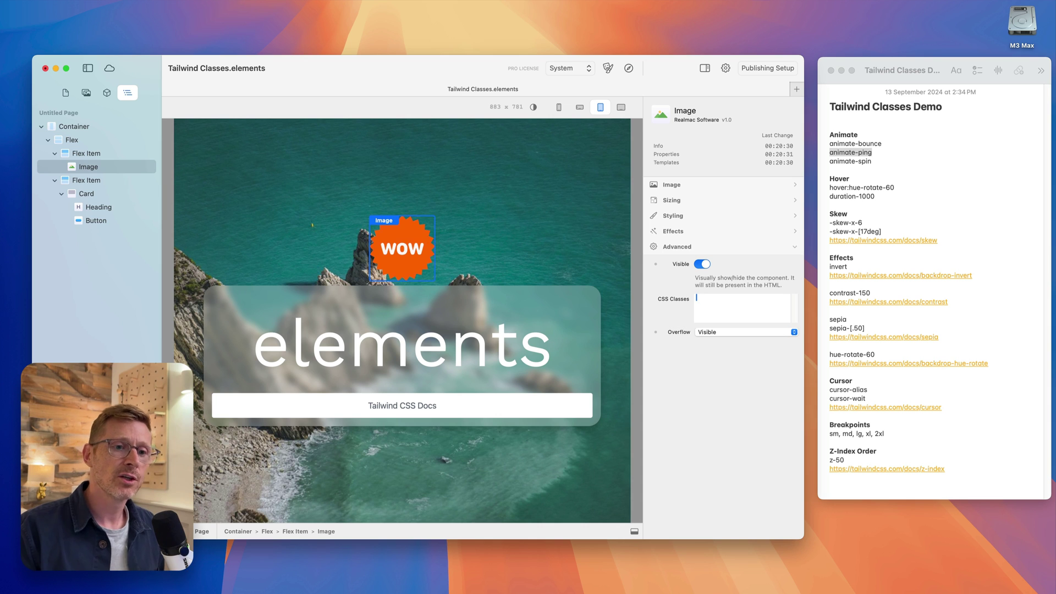
Try the note's animate-spin class on the WOW image and remove it again.
click(902, 156)
drag(885, 144, 815, 141)
drag(874, 162, 826, 159)
key(super+c)
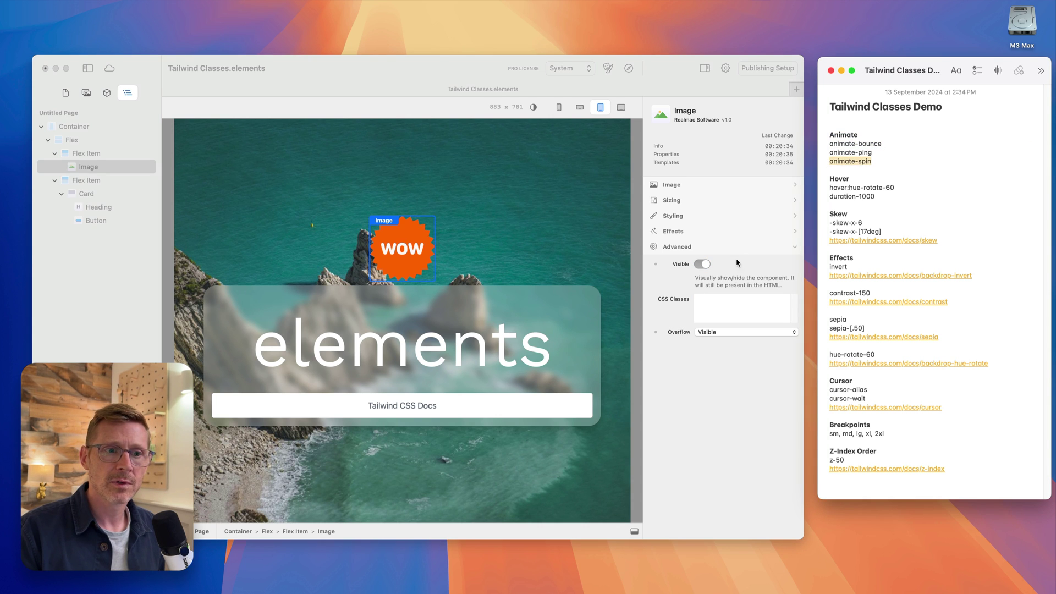
click(733, 300)
key(super+v)
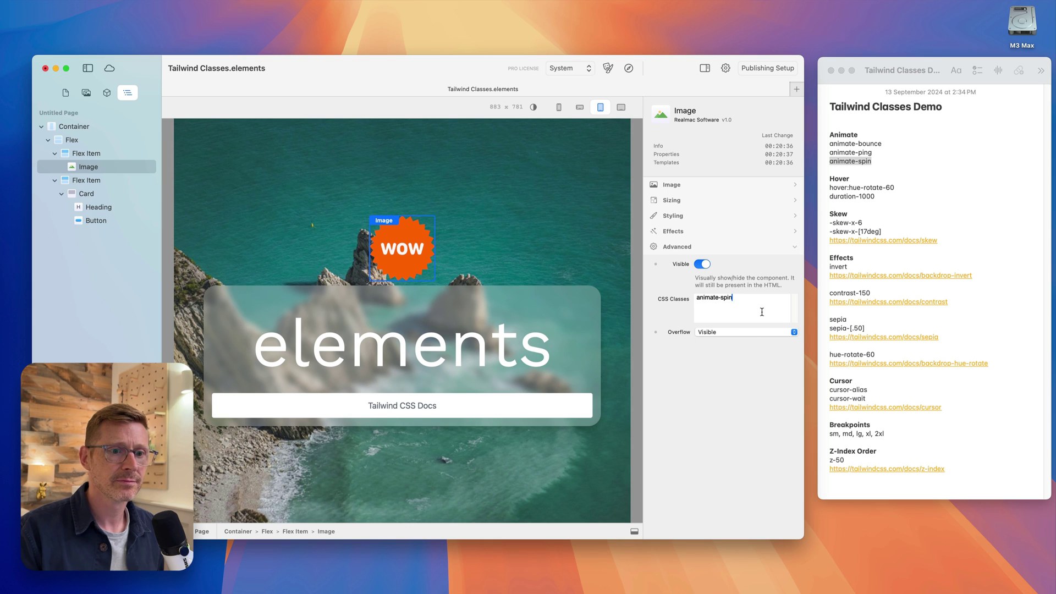
key(super+a)
key(BackSpace)
Copy animate-ping from the note and paste it as the WOW image's CSS class.
click(861, 167)
drag(874, 152, 815, 155)
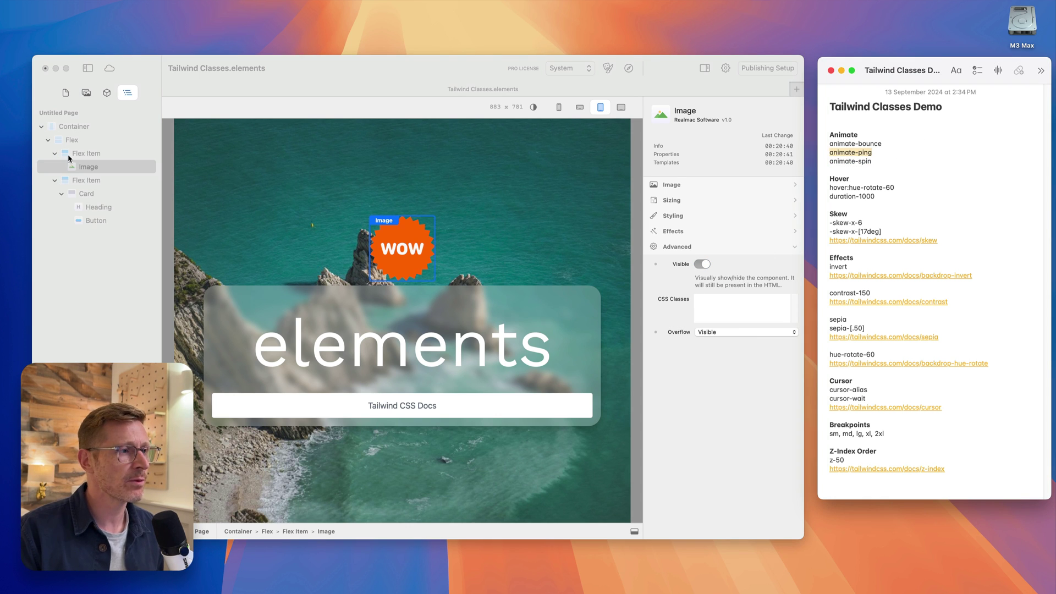
key(super+c)
click(744, 307)
key(super+v)
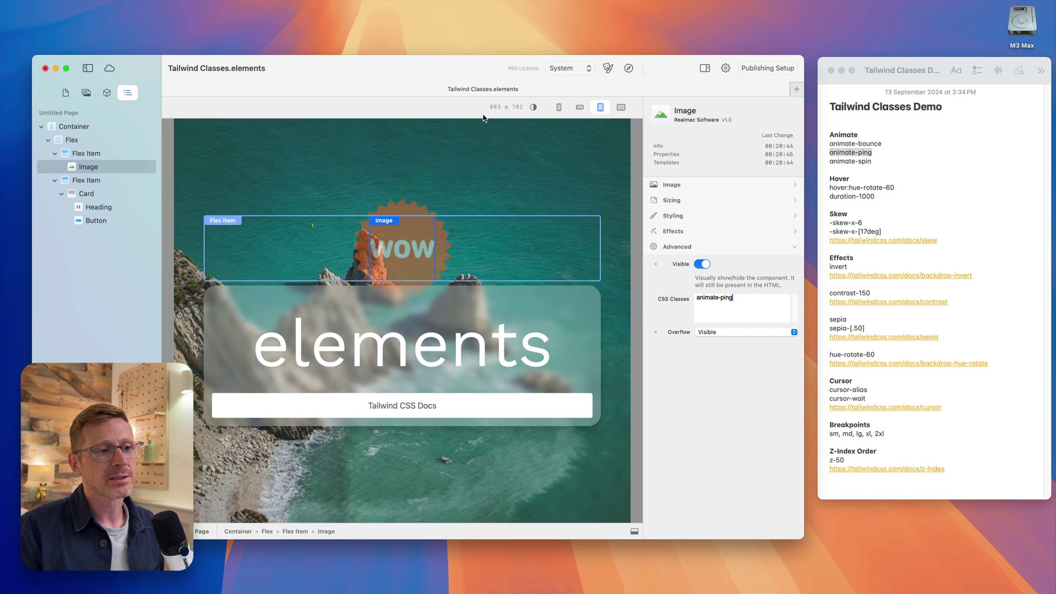
Preview the page in Safari and inspect the WOW sticker image's element in Web Inspector.
click(629, 68)
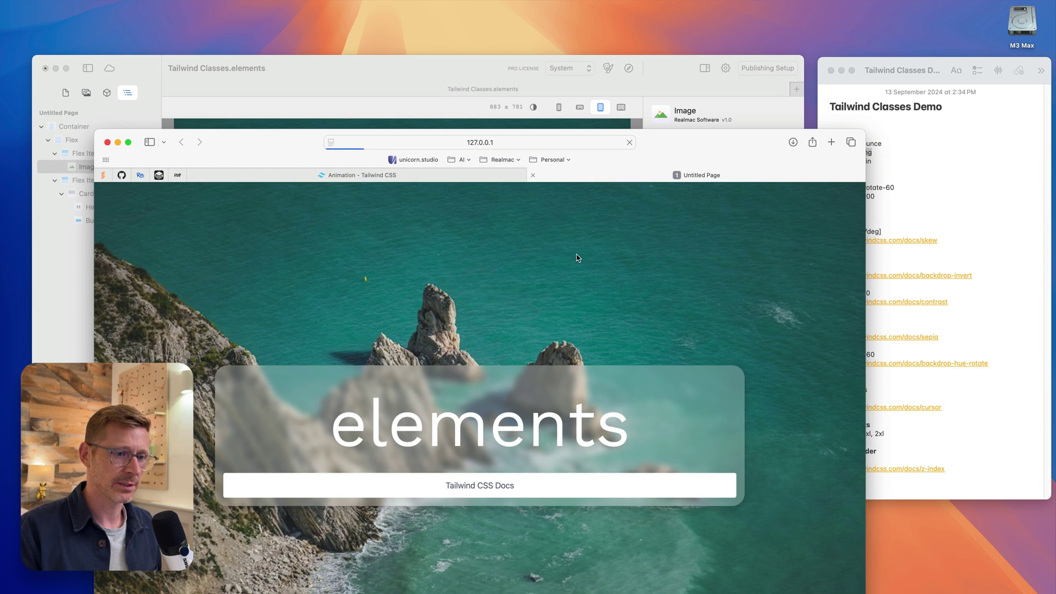
right_click(588, 256)
click(611, 317)
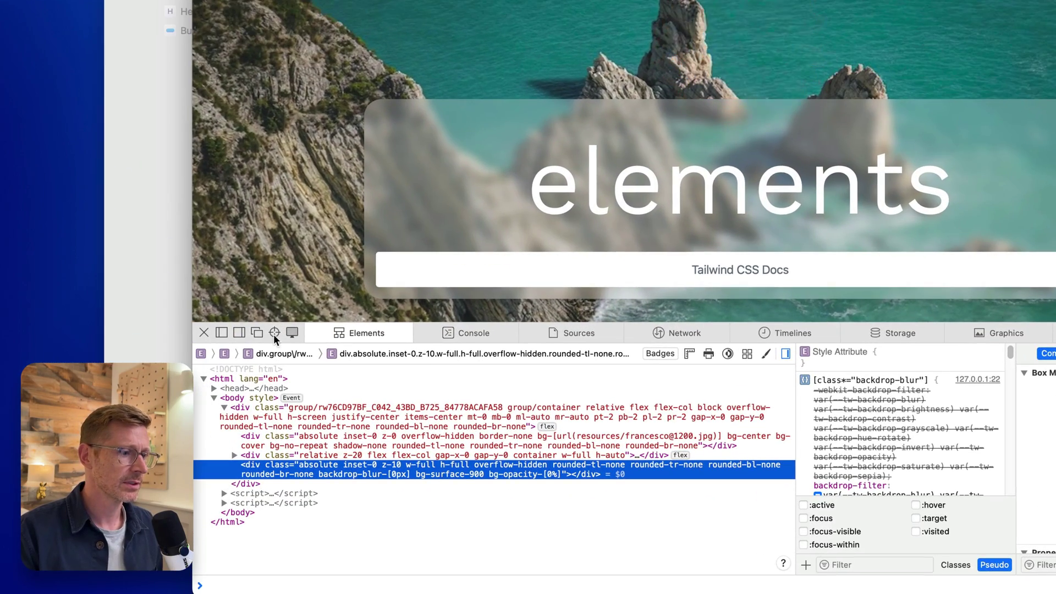
click(755, 26)
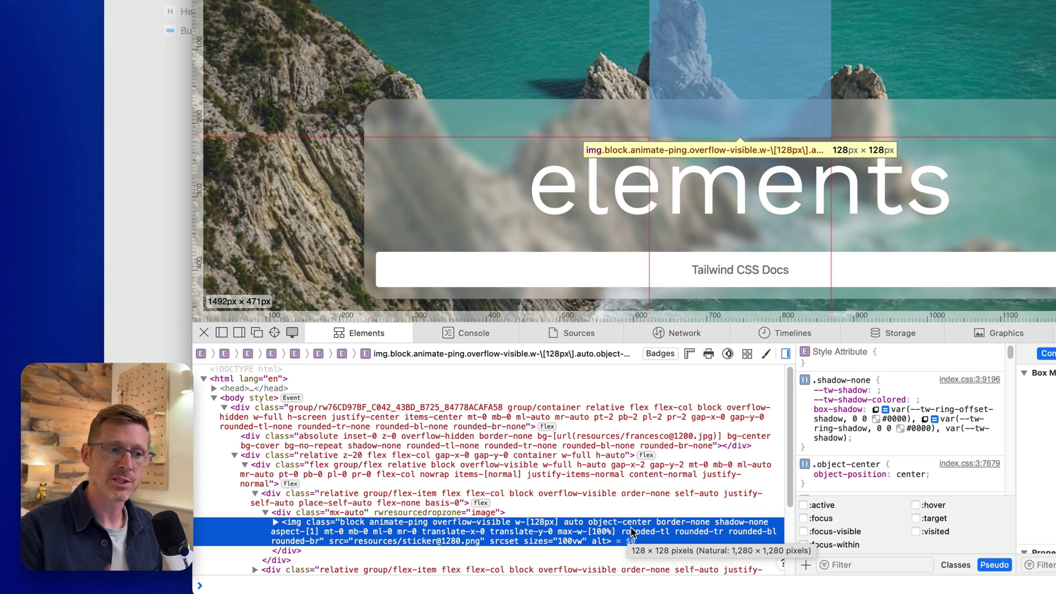
Examine animate-ping in the image's class attribute, leave the attribute unedited, and switch back to Elements.
double_click(384, 525)
double_click(383, 525)
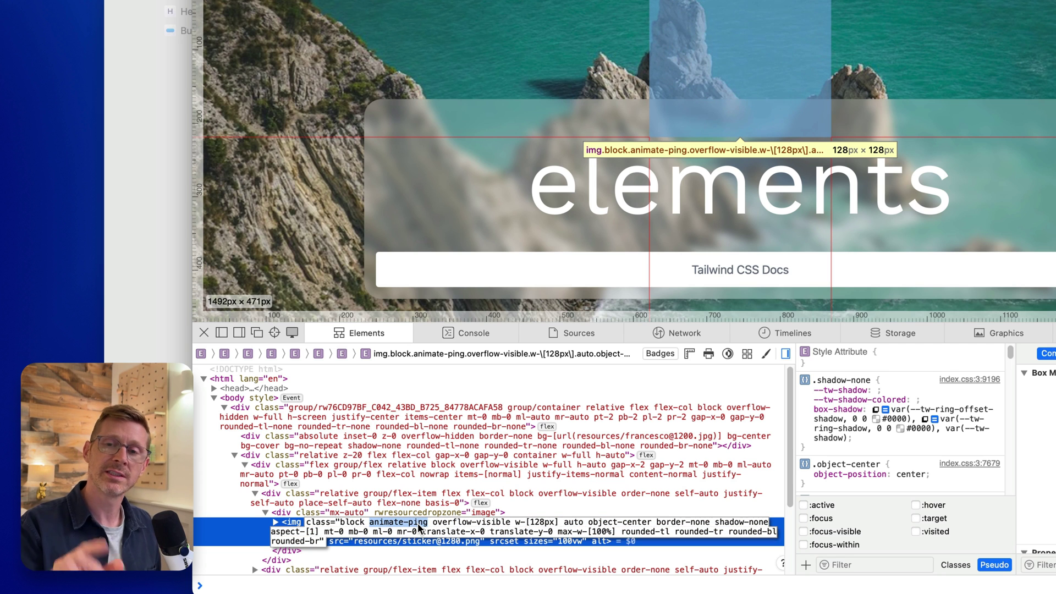
key(Escape)
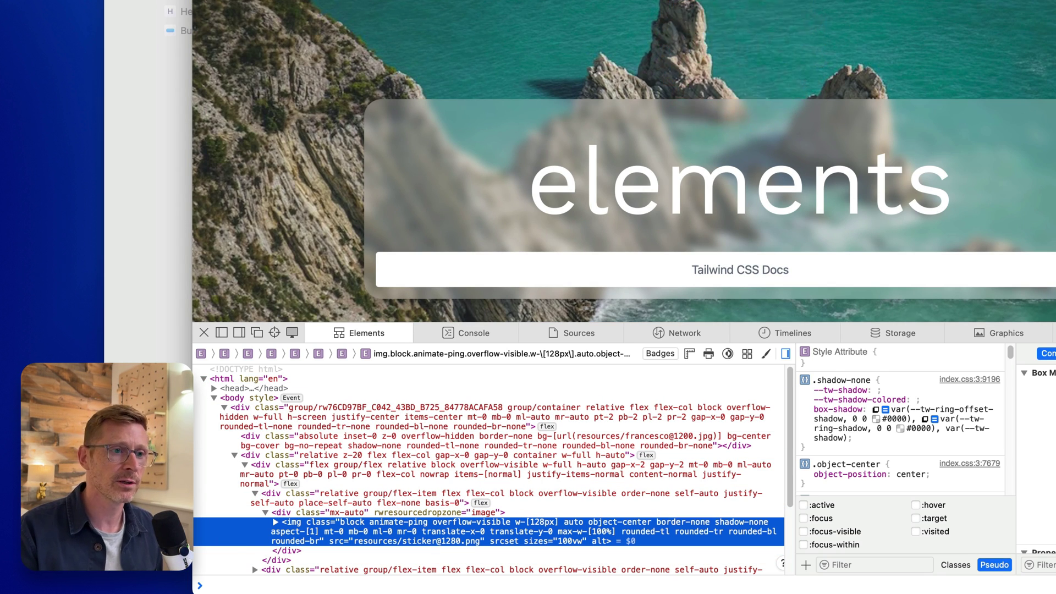
key(ctrl+Tab)
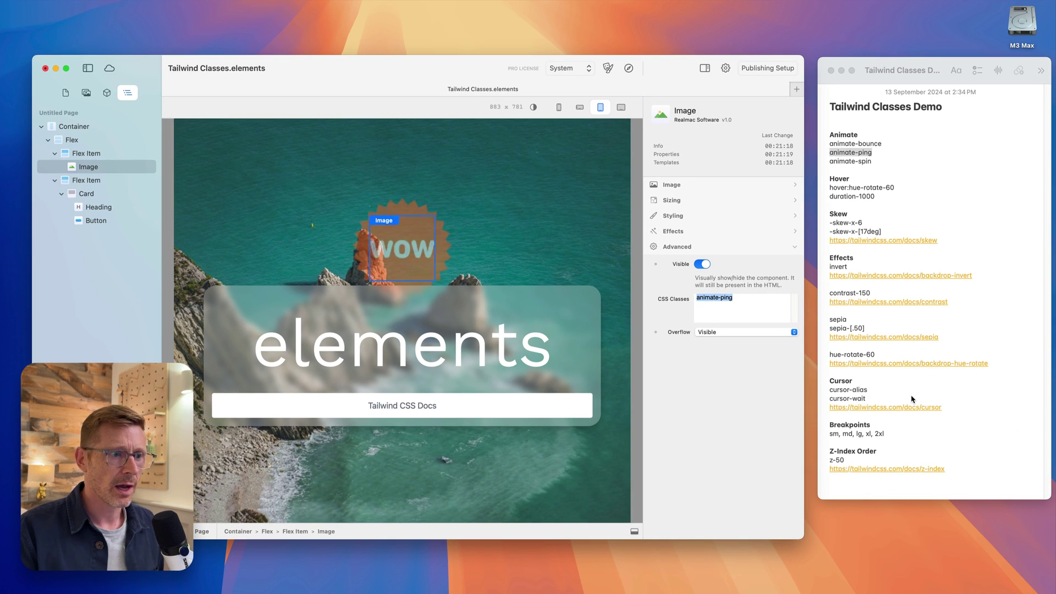
Remove animate-ping from the WOW image's CSS classes and select the Container.
key(BackSpace)
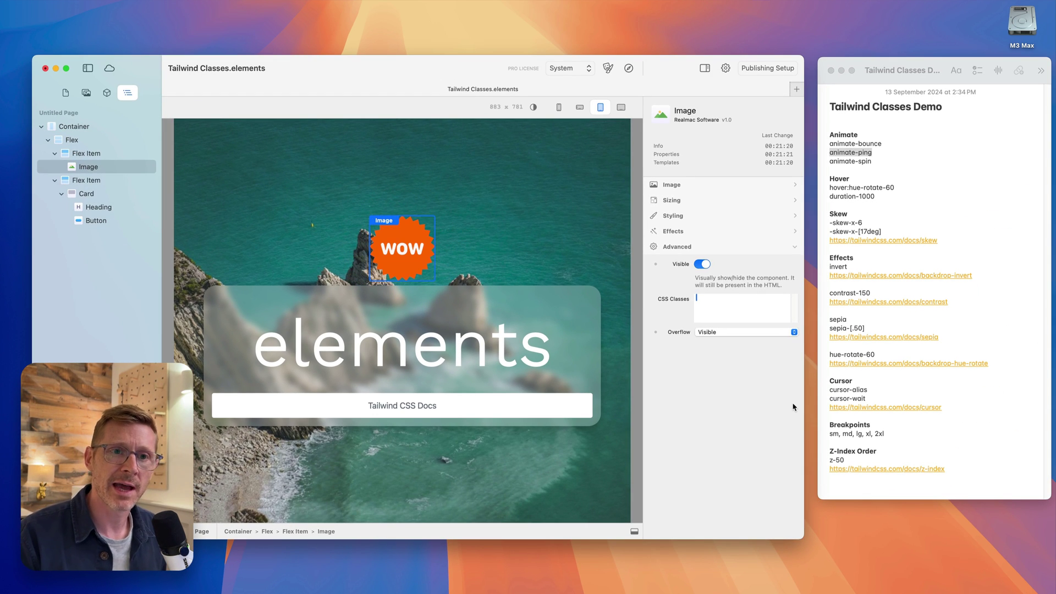
click(557, 158)
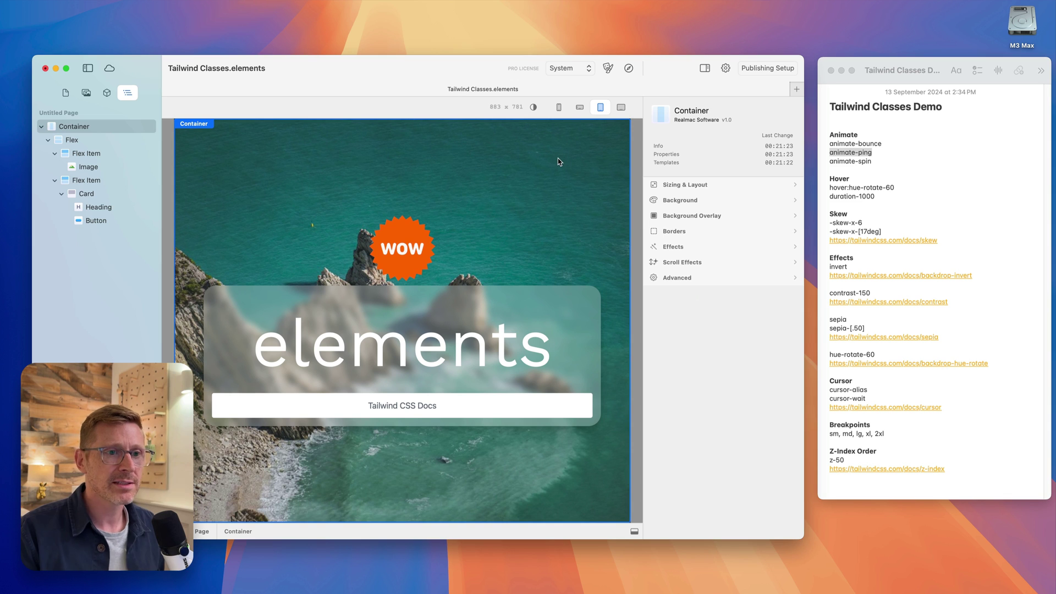
Copy hue-rotate-60 from the note and paste it as the Container's CSS class.
click(877, 205)
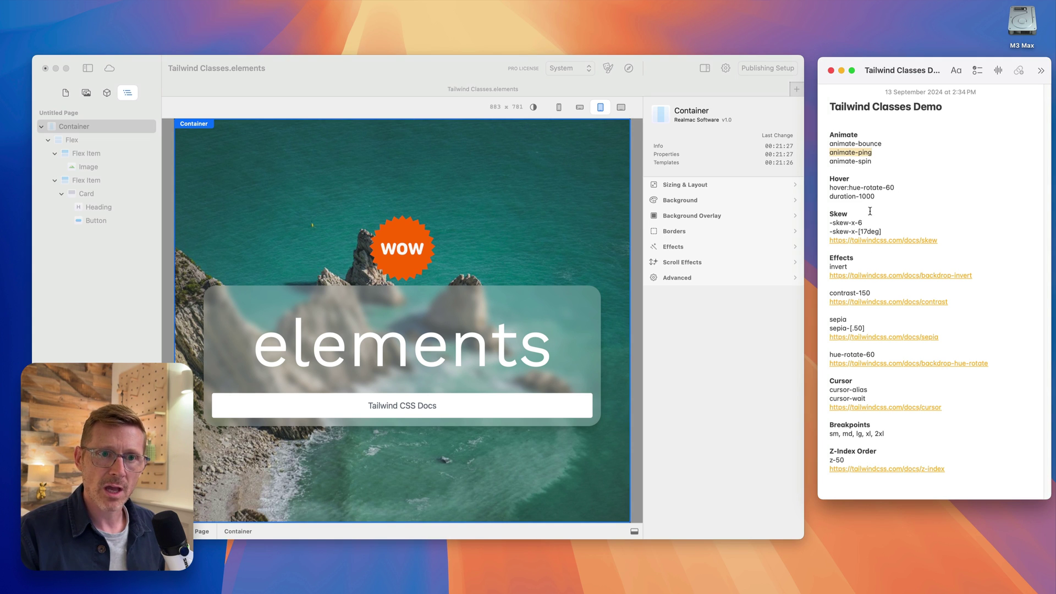
drag(894, 188, 848, 190)
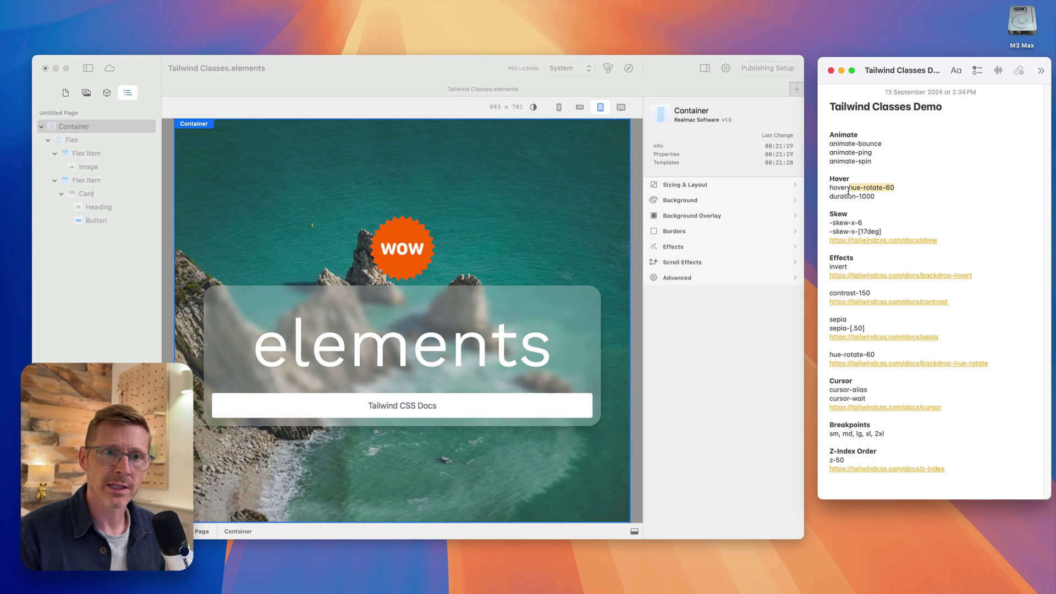
click(715, 283)
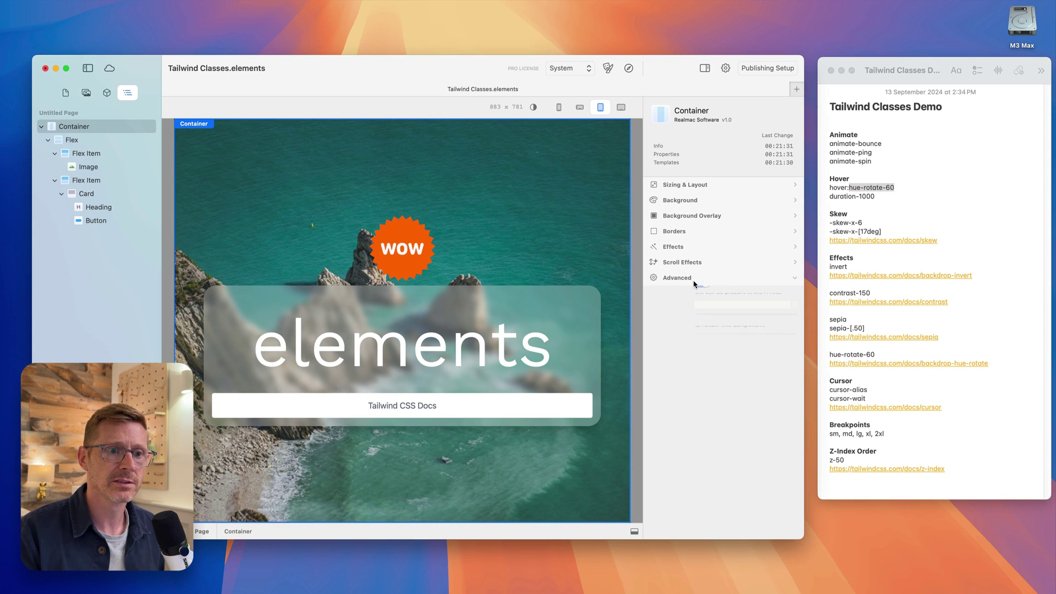
click(695, 282)
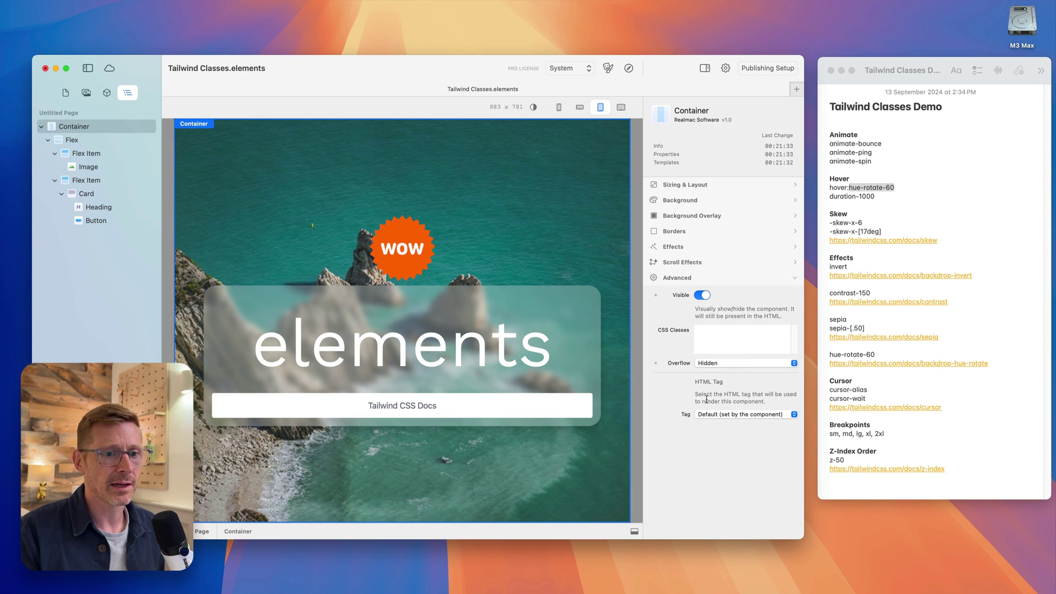
click(747, 341)
key(super+v)
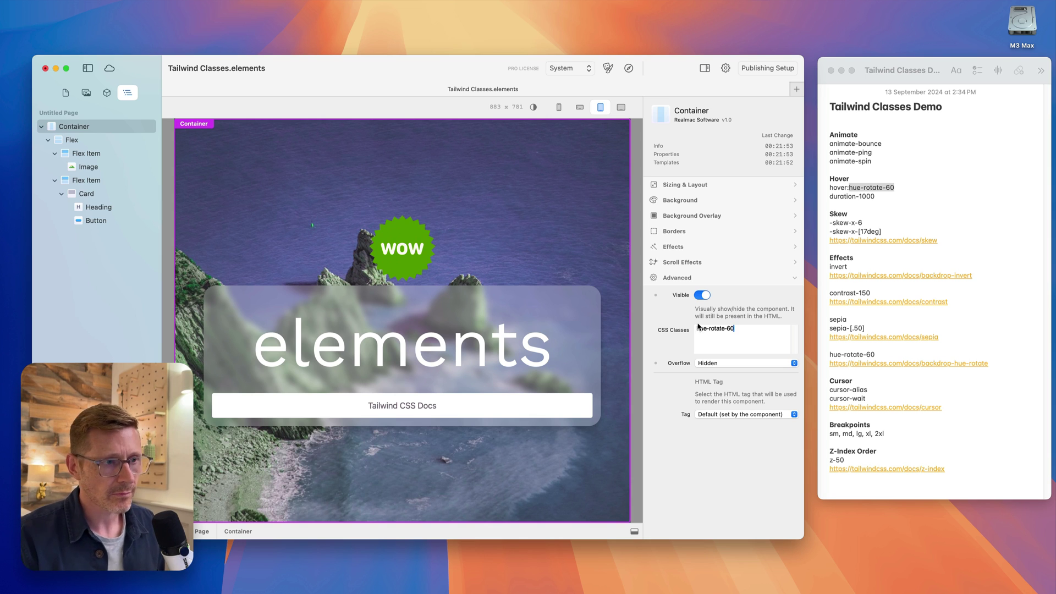
Copy the hover: prefix from the note and insert it before hue-rotate-60 in the Container's CSS classes.
click(886, 193)
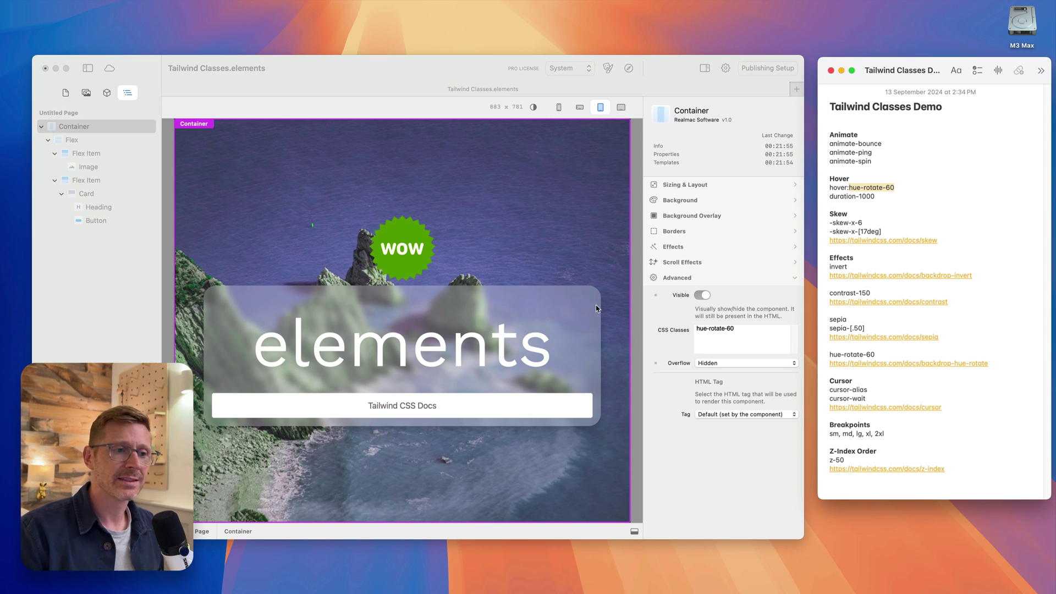
click(933, 195)
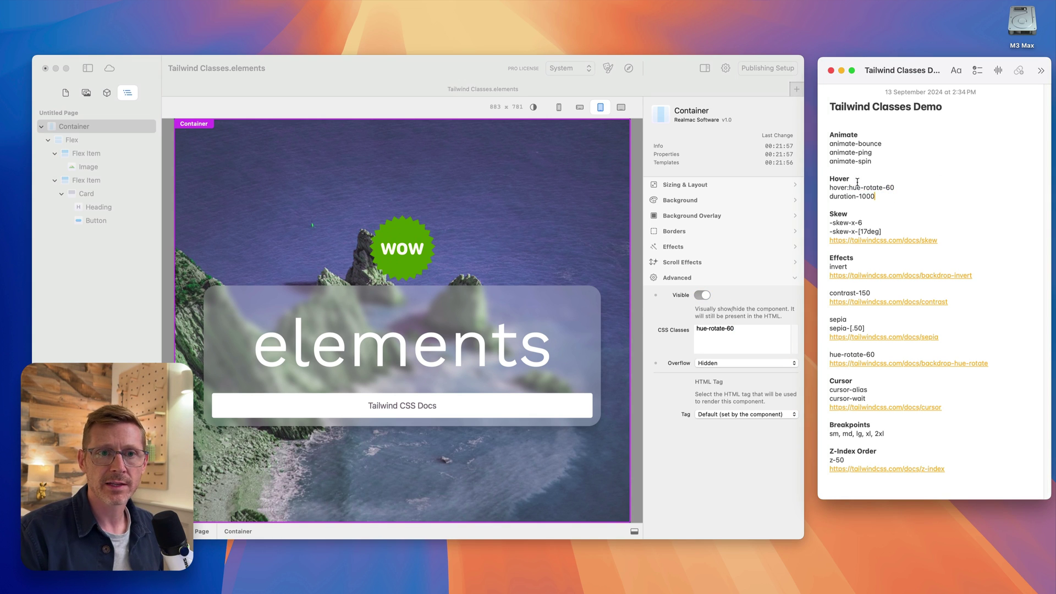
drag(850, 187, 828, 187)
key(super+c)
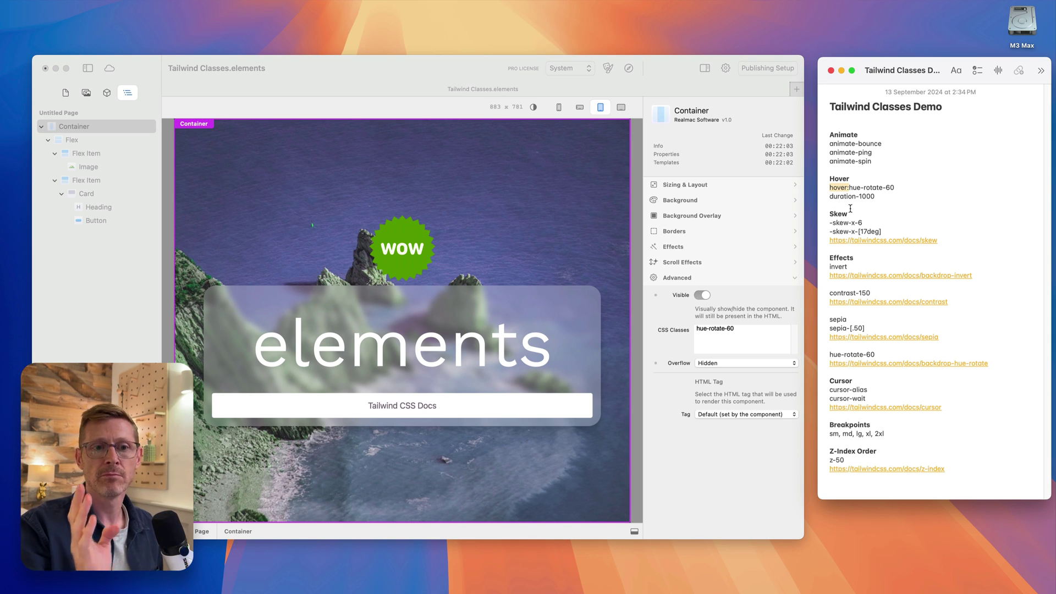
click(732, 334)
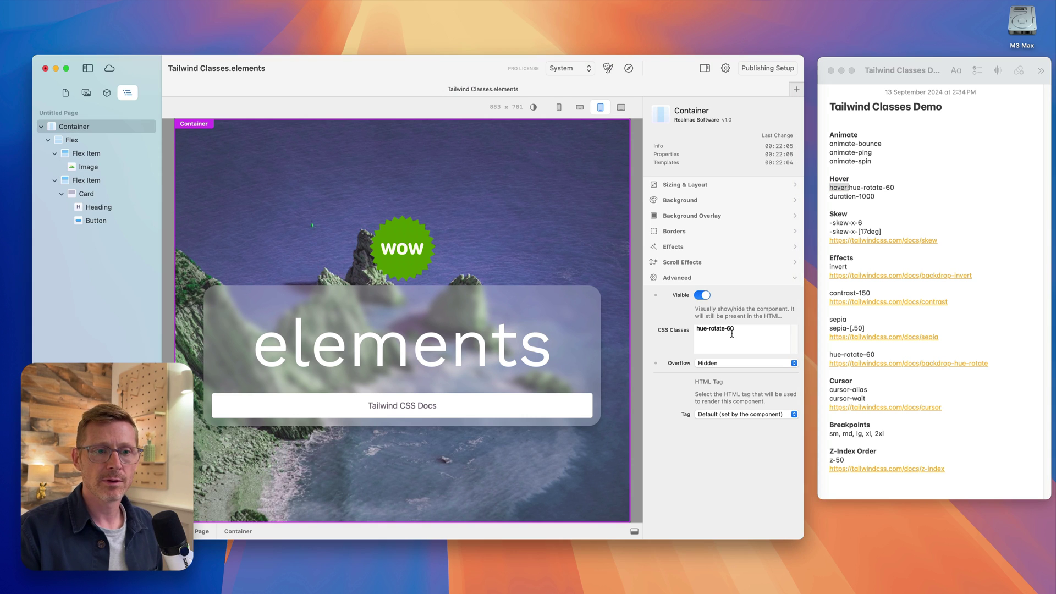
key(super+v)
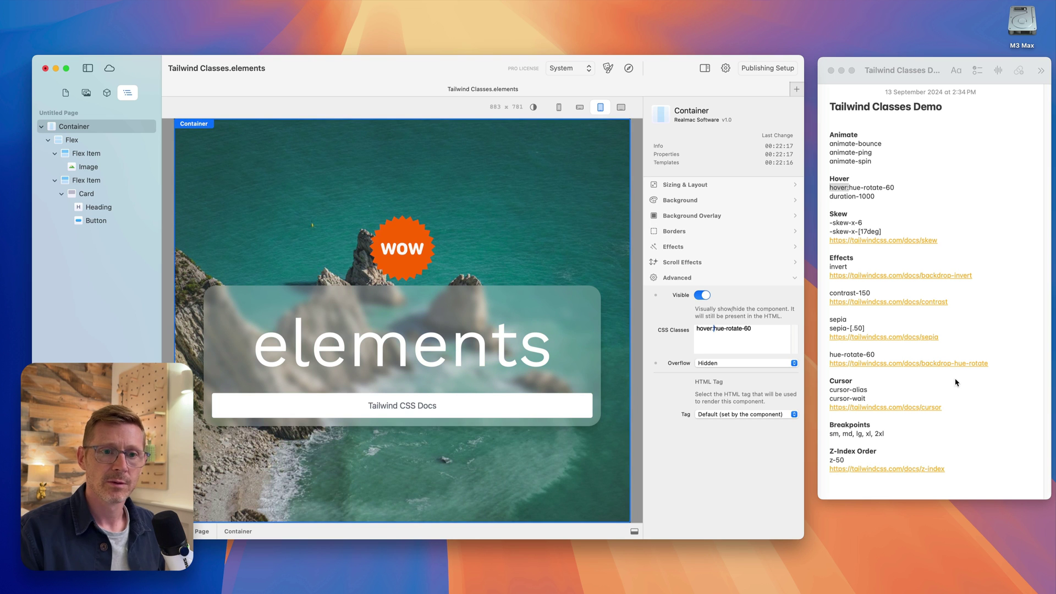
Copy duration-1000 from the note and add it on a new line below hover:hue-rotate-60 in the Container's CSS classes.
click(864, 256)
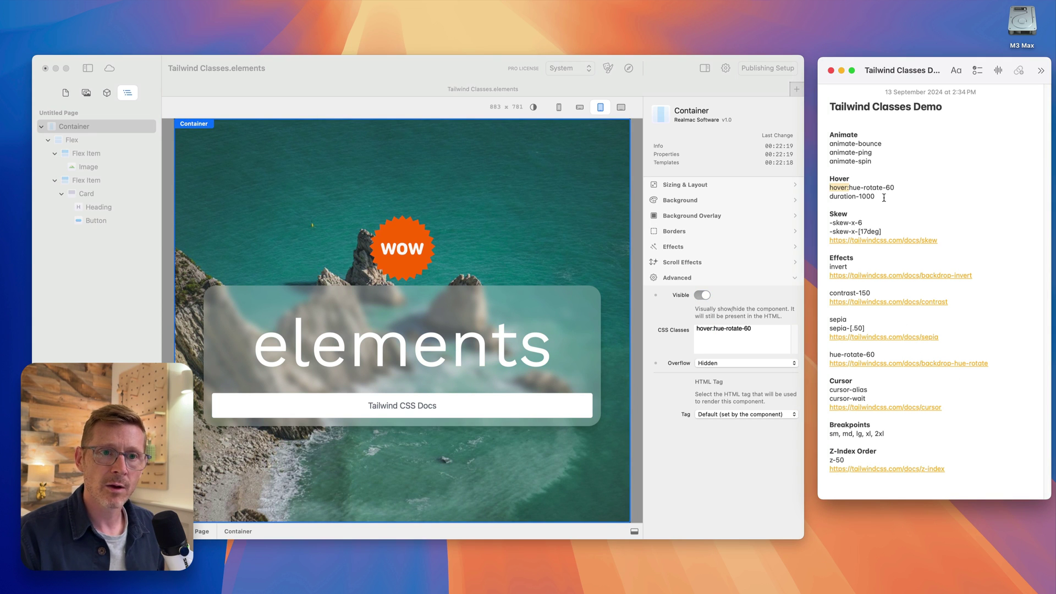
drag(884, 197, 812, 196)
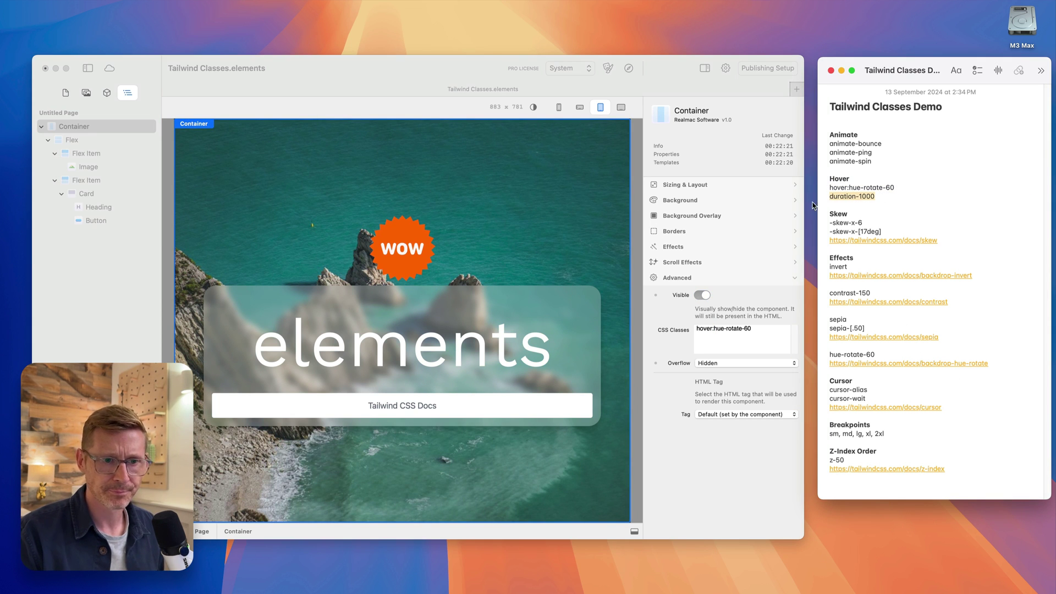
click(773, 346)
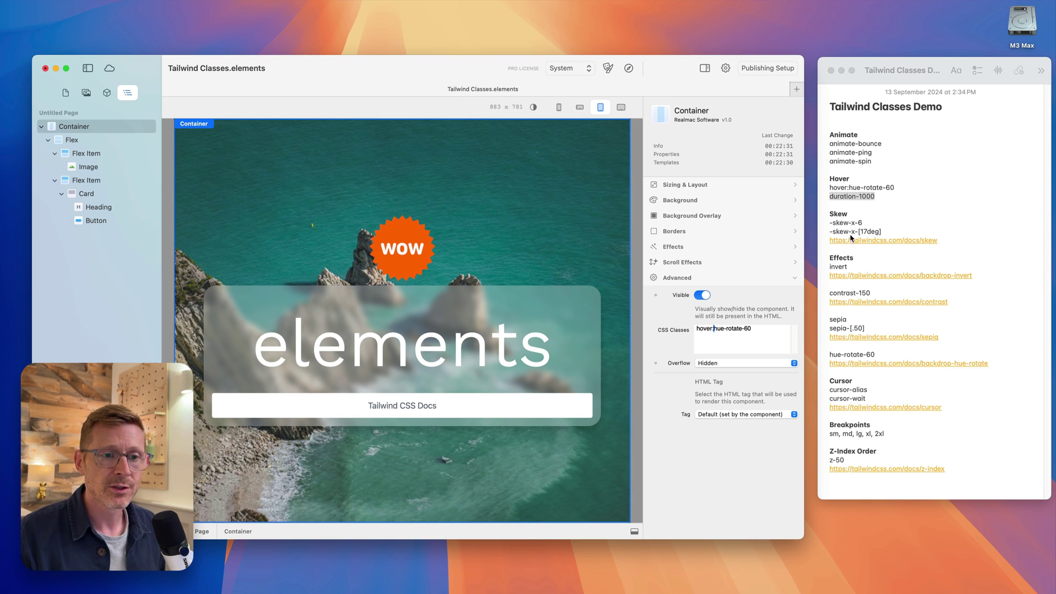
click(872, 202)
drag(876, 196, 822, 196)
key(super+c)
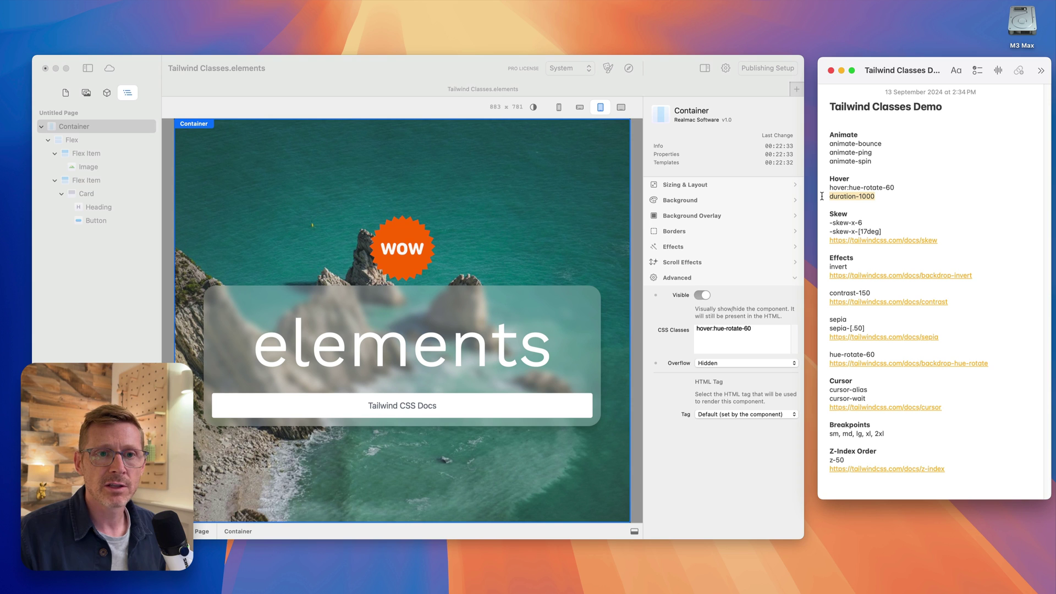
click(772, 335)
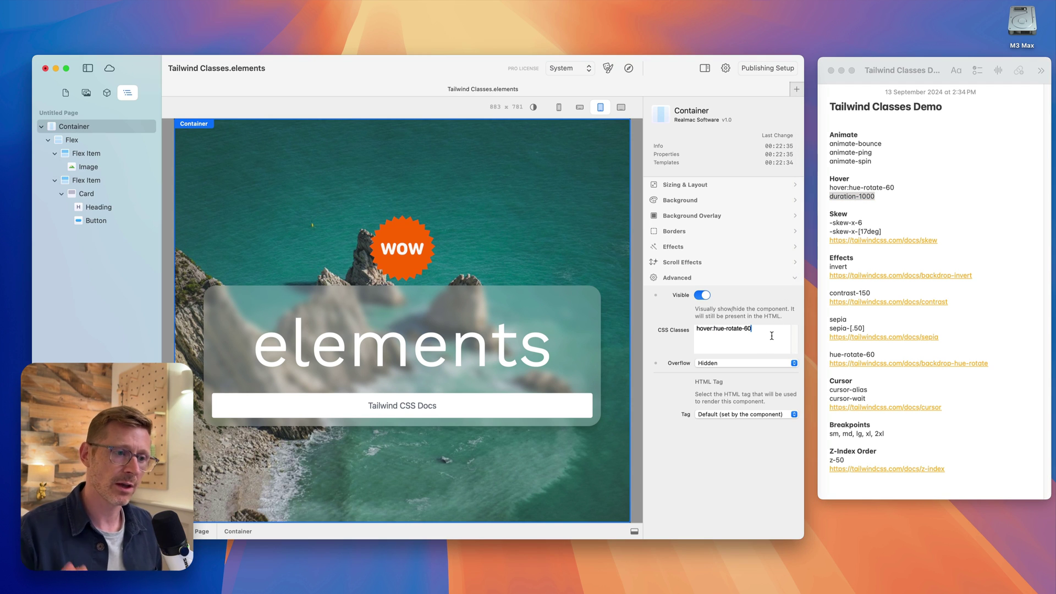
key(Return)
key(super+v)
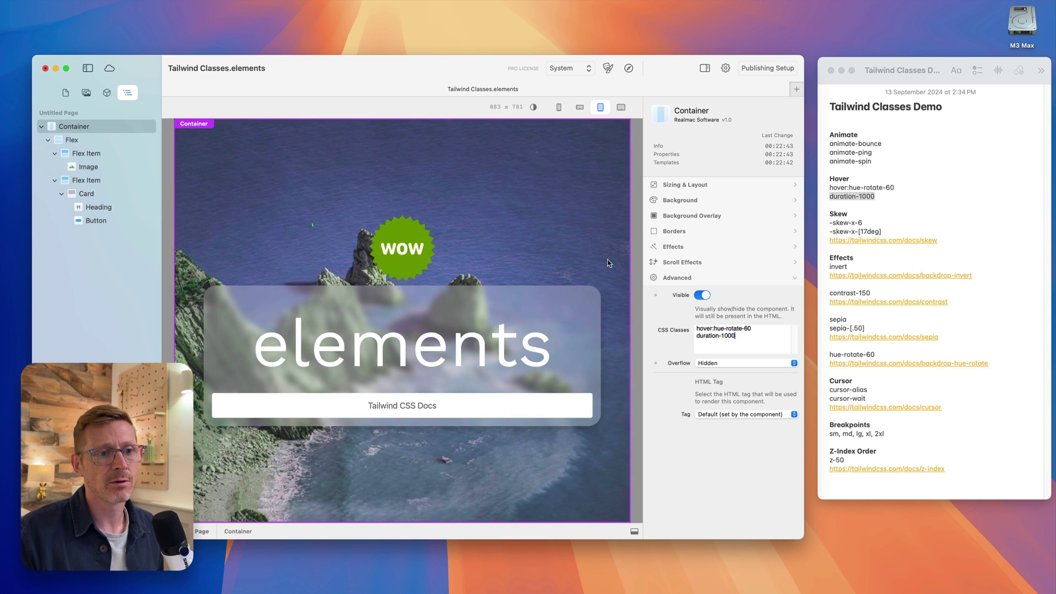
Delete duration-1000 from the Container's CSS classes to compare the hover effect, and undo the deletion.
drag(734, 342, 681, 335)
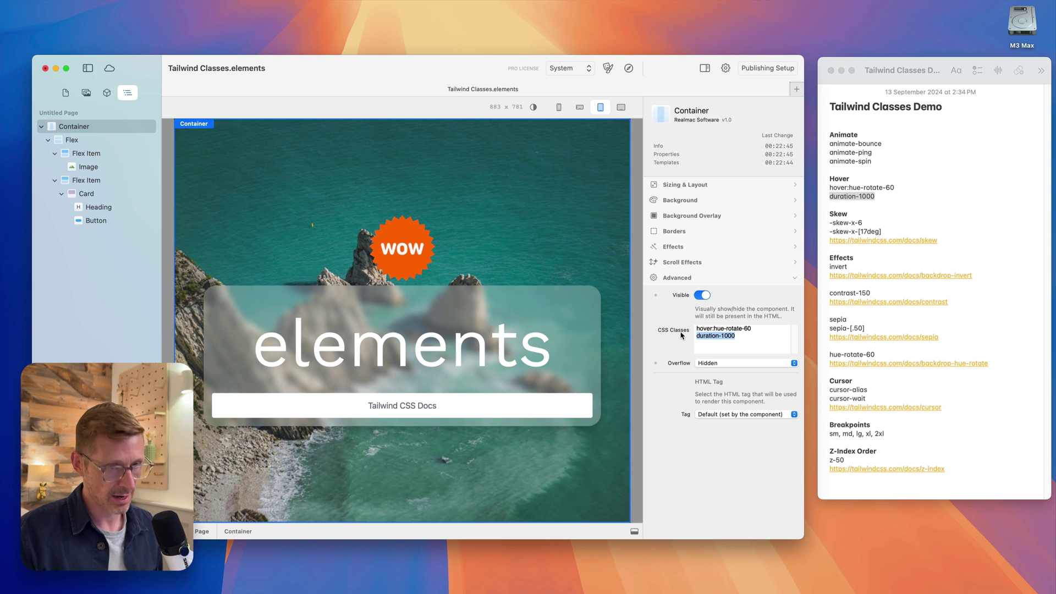
key(BackSpace)
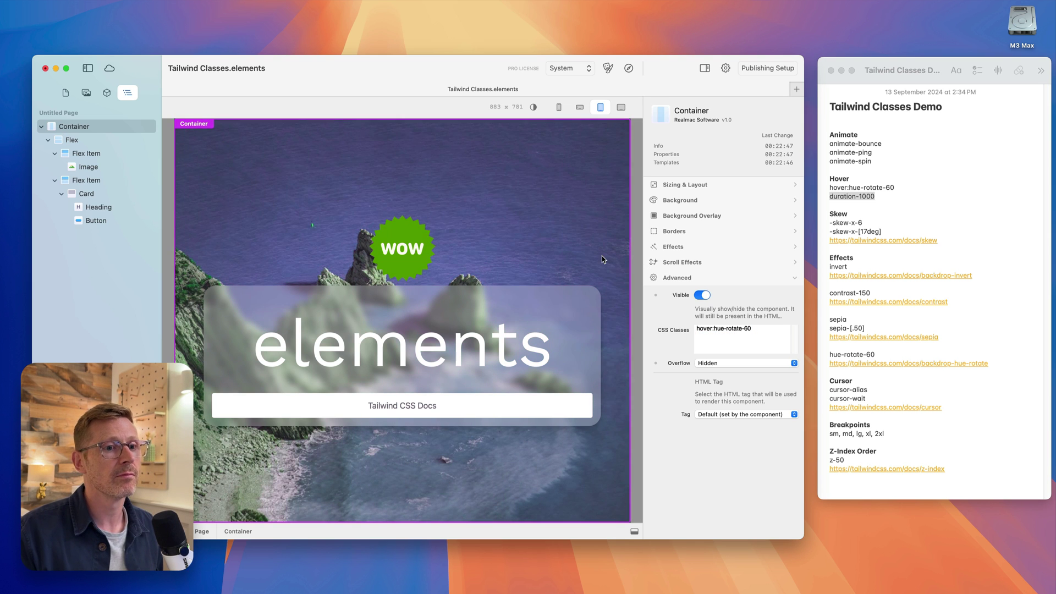
key(super+z)
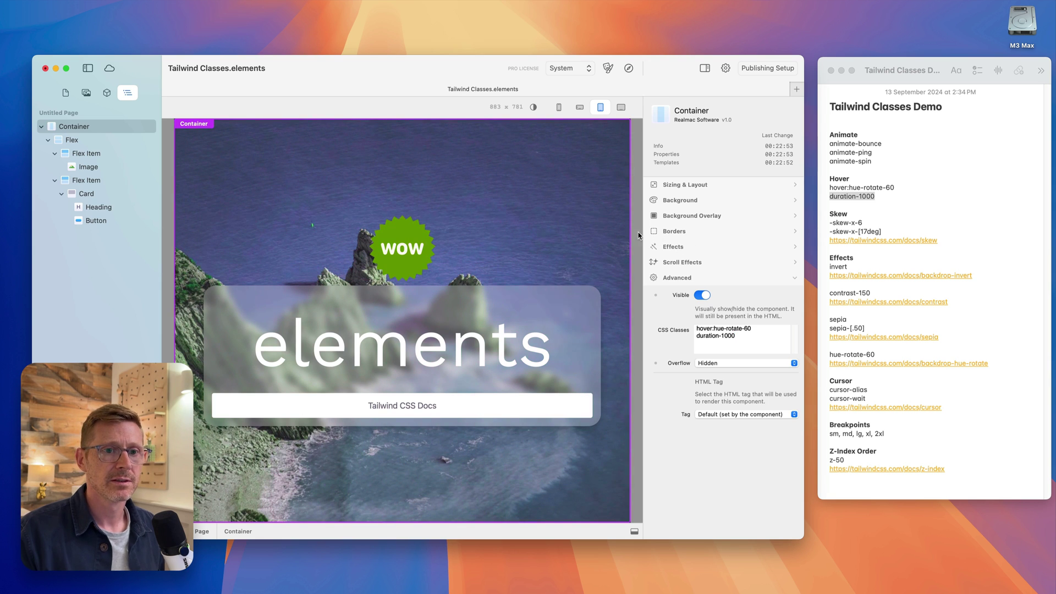
Clear all of the Container's CSS classes.
click(764, 342)
key(super+a)
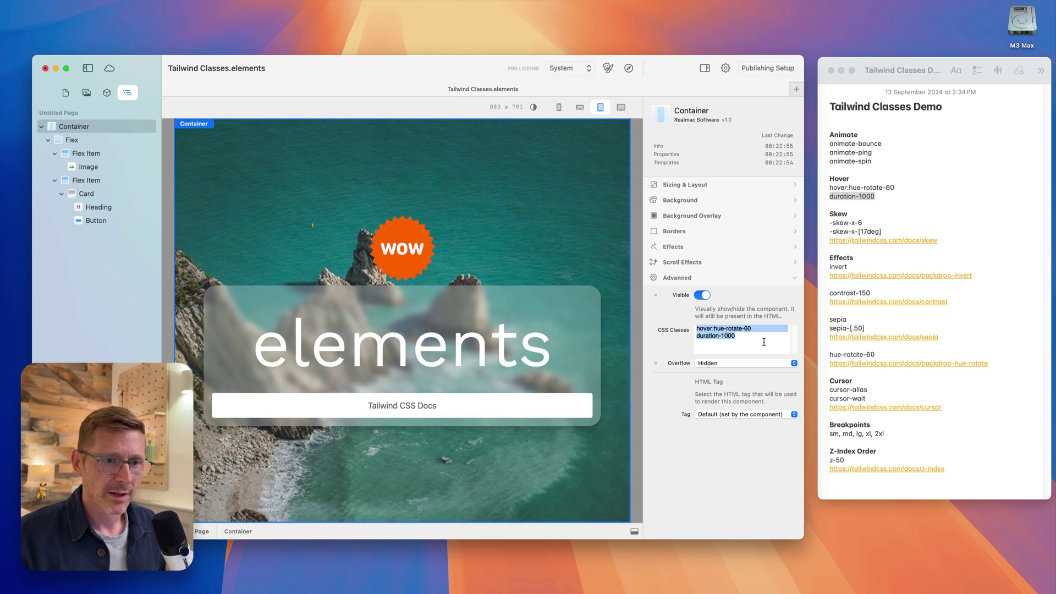
key(BackSpace)
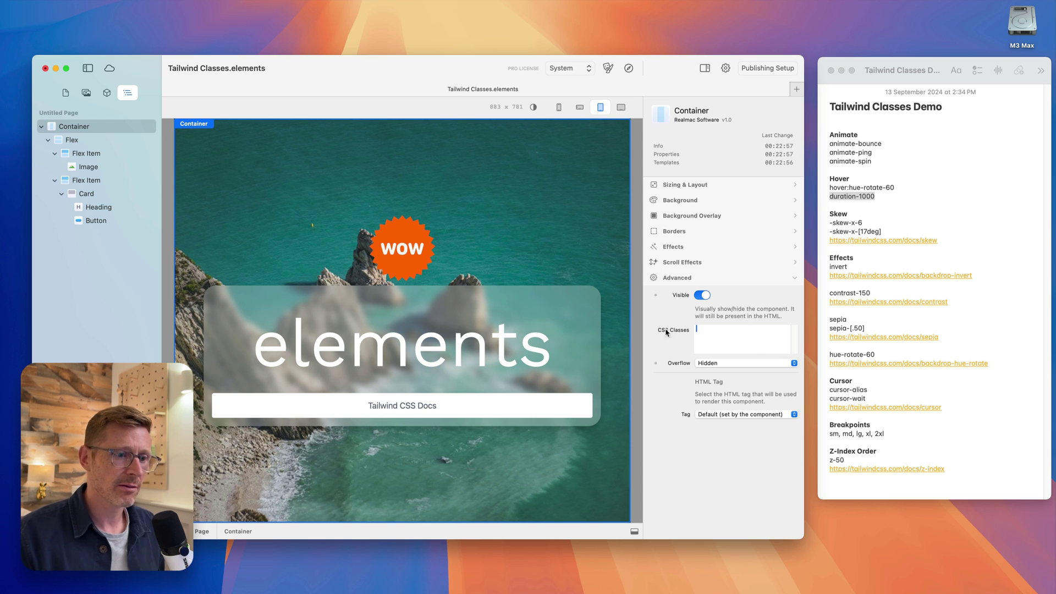
Select the elements heading and open the note's Tailwind skew documentation link in Safari to view its class table.
click(432, 348)
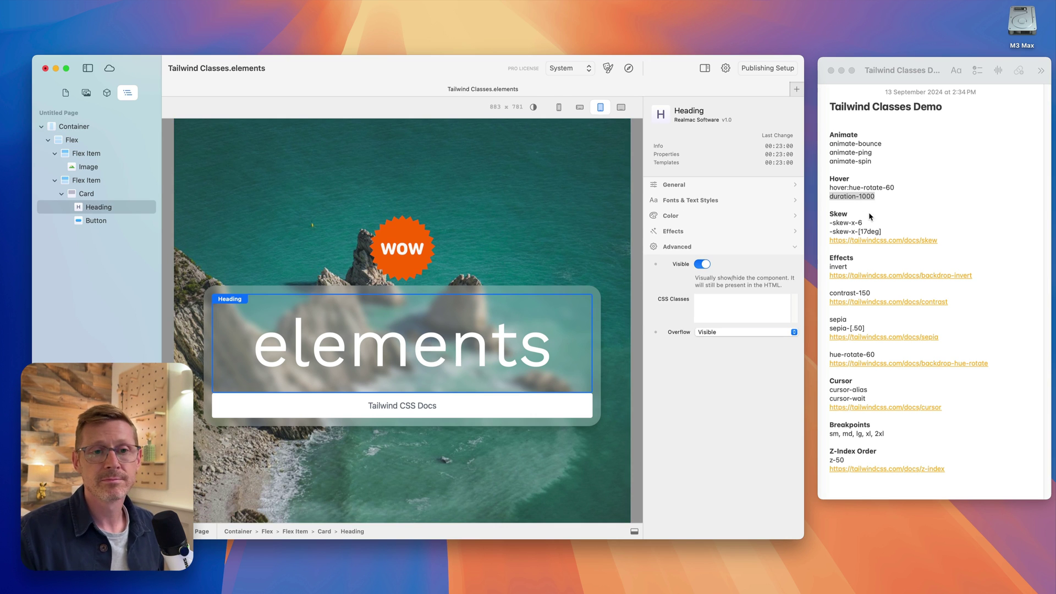
click(862, 226)
triple_click(862, 224)
click(862, 231)
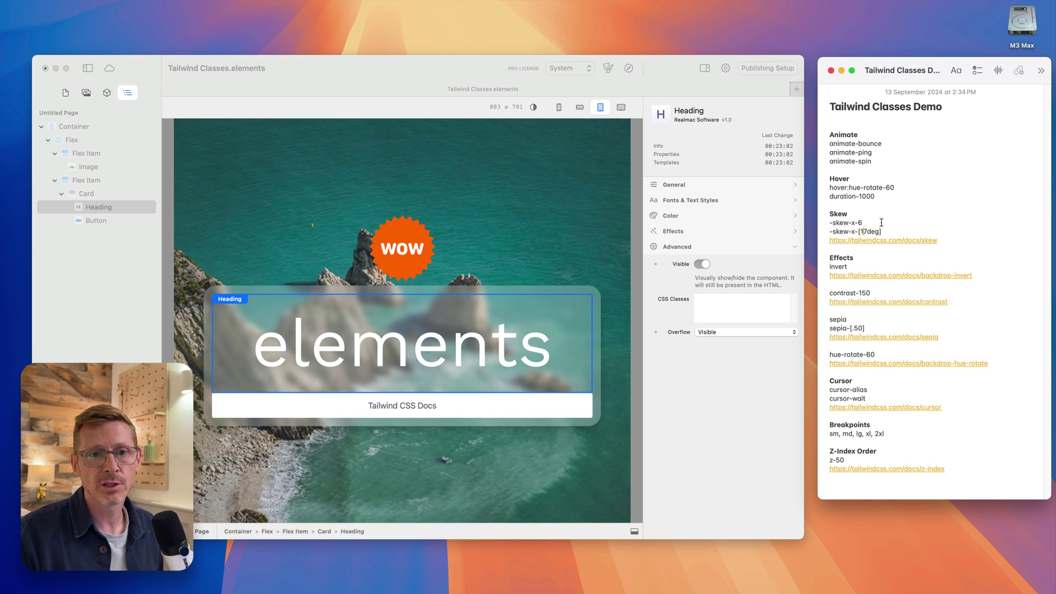
click(913, 243)
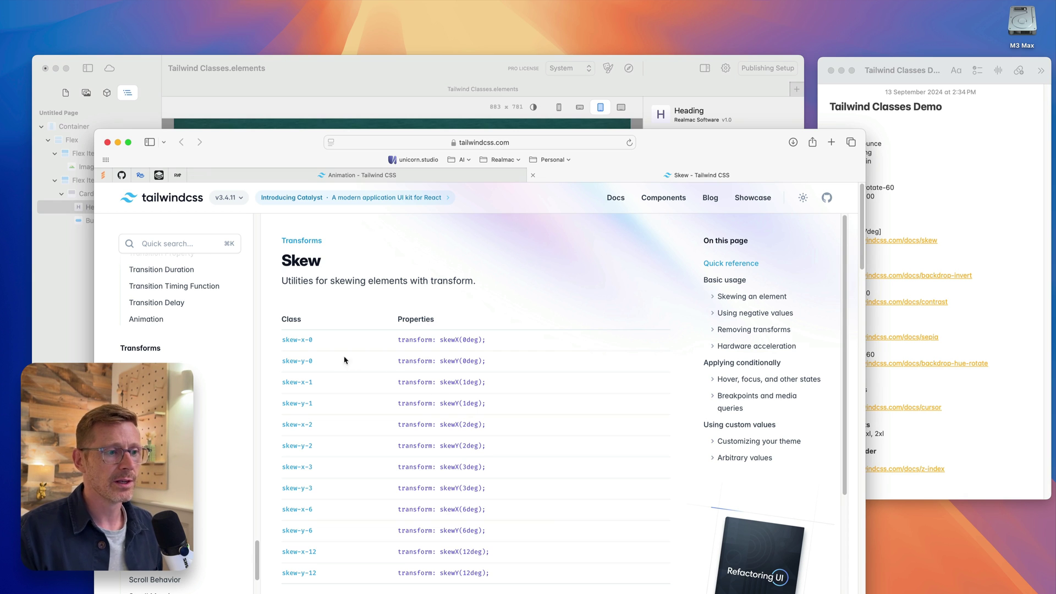
drag(271, 342, 512, 583)
click(512, 583)
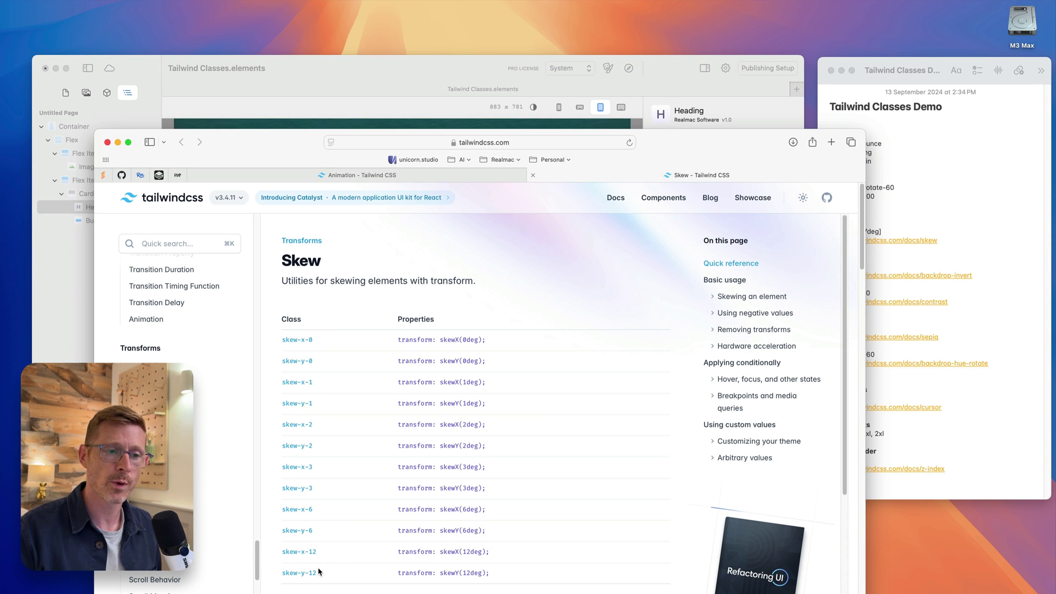
Copy skew-x-12 from the Skew class table and paste it as the heading's CSS class in Elements.
drag(320, 552, 283, 556)
key(super+c)
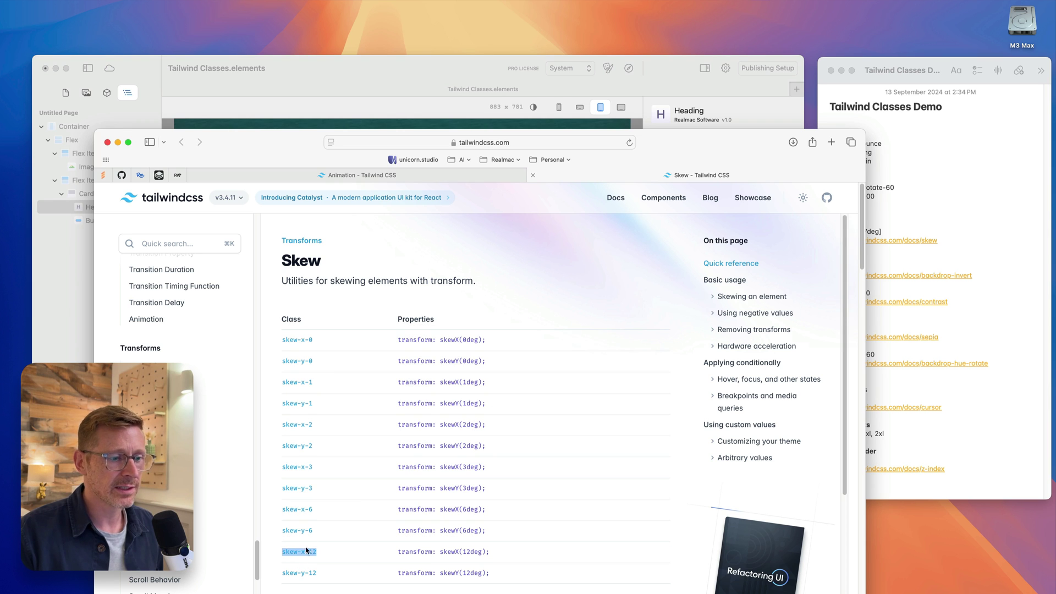
click(431, 68)
click(1000, 202)
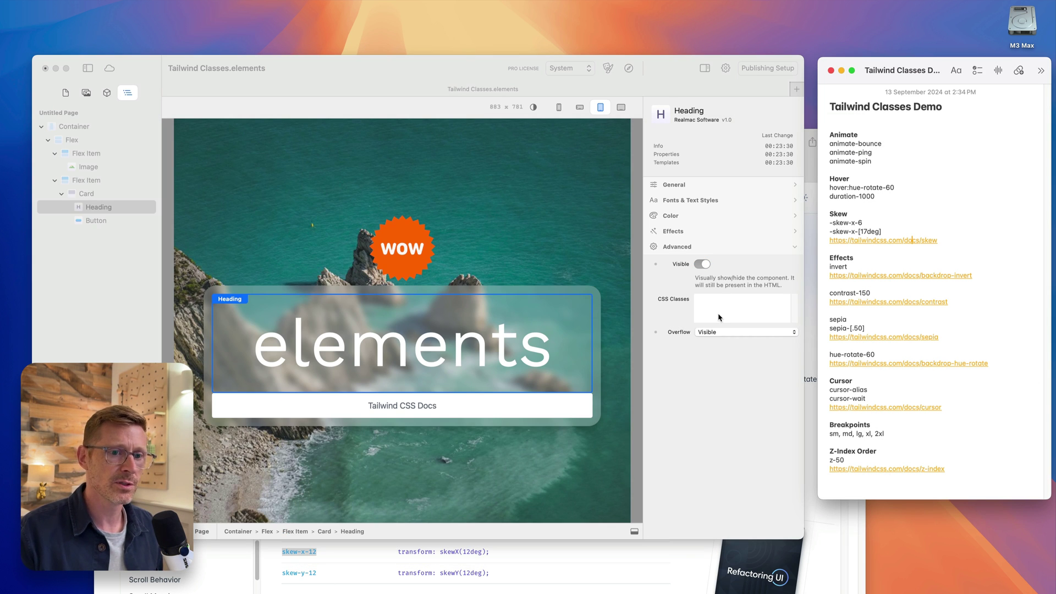
click(575, 569)
click(513, 66)
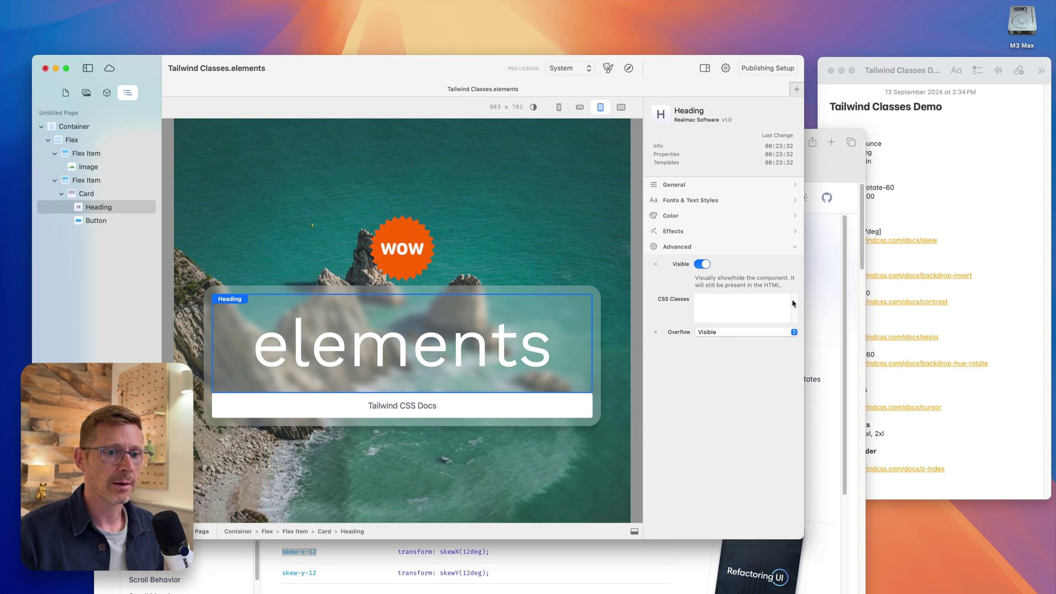
key(super+v)
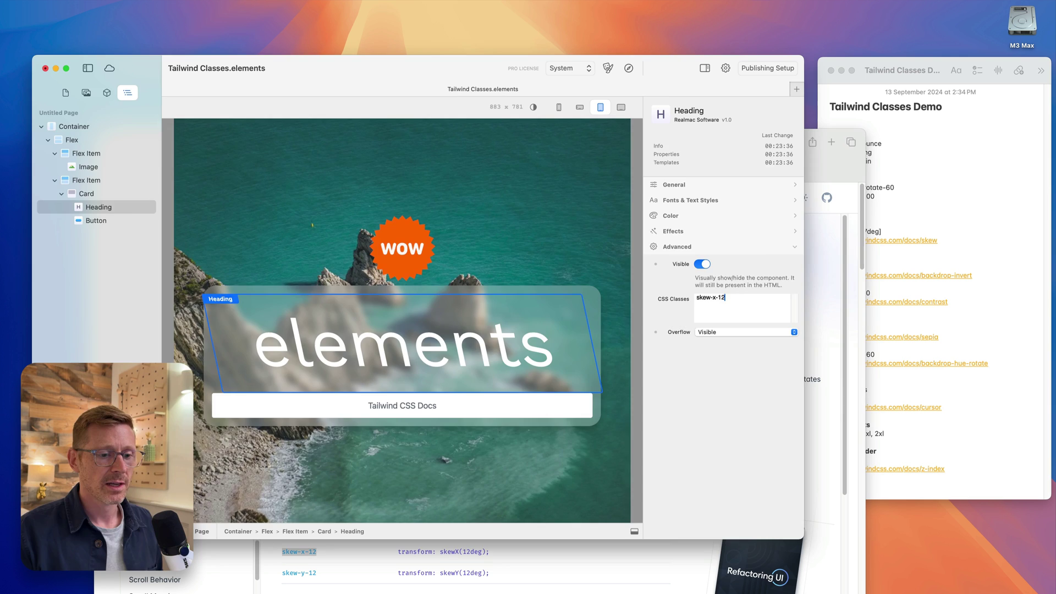
Look through the Tailwind skew documentation in Safari, from basic usage and negative values to hover and breakpoint variants.
click(856, 378)
scroll(341, 461, down, 5)
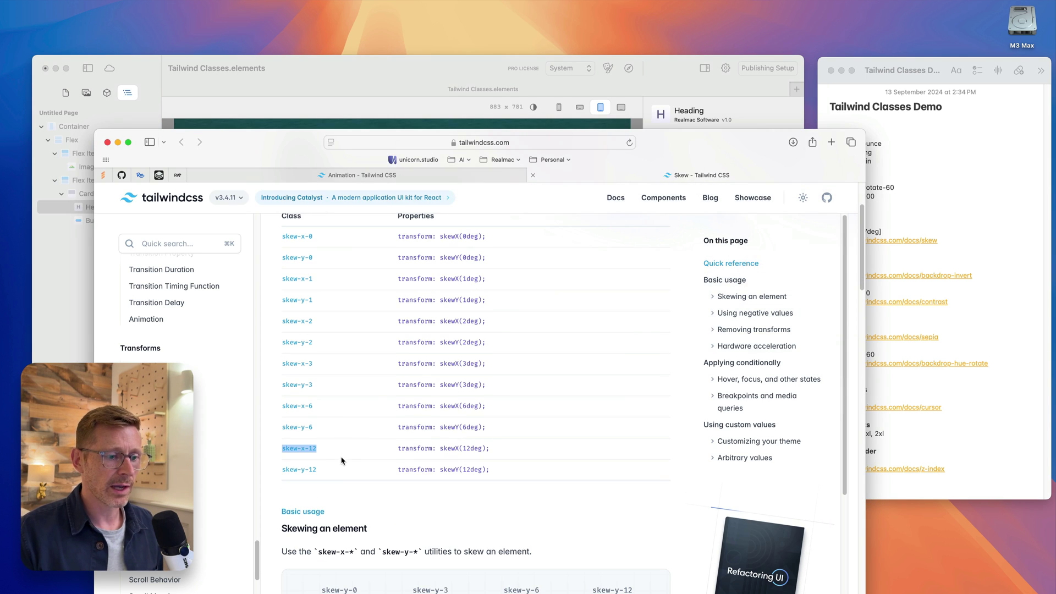
scroll(395, 509, down, 2)
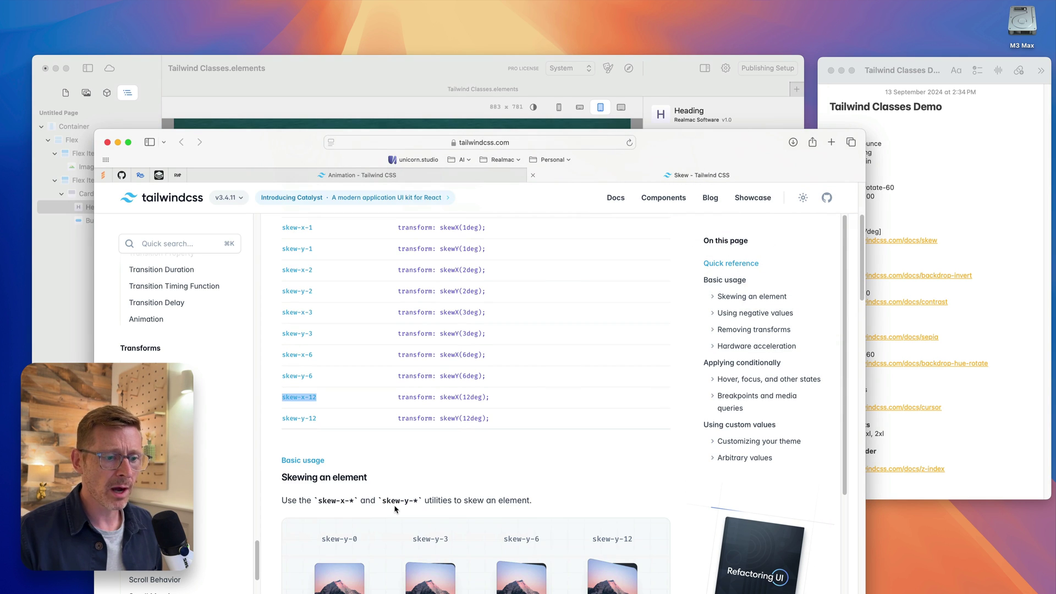
scroll(419, 503, down, 10)
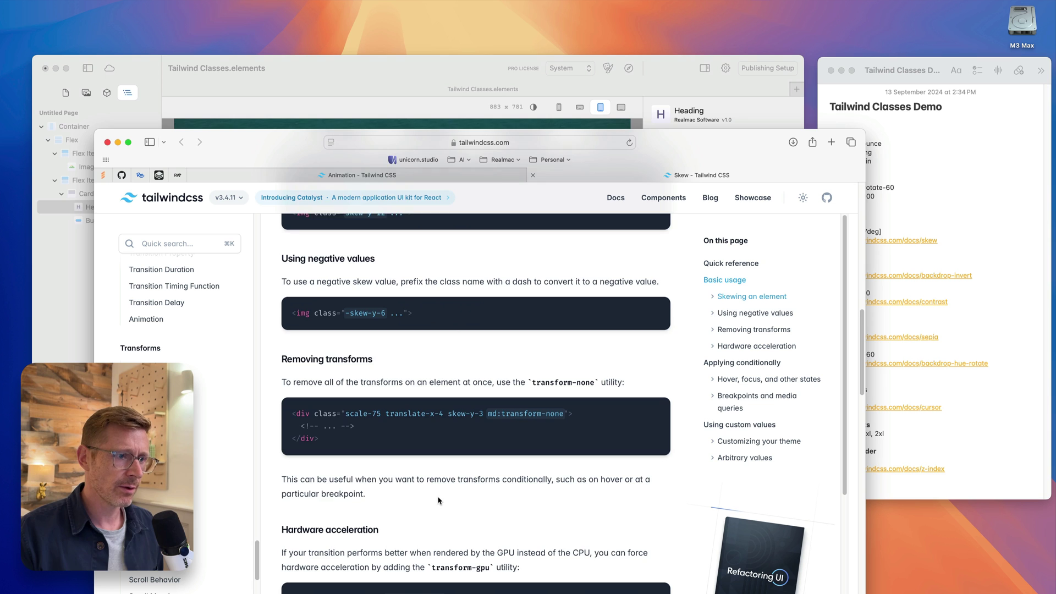
scroll(440, 500, down, 10)
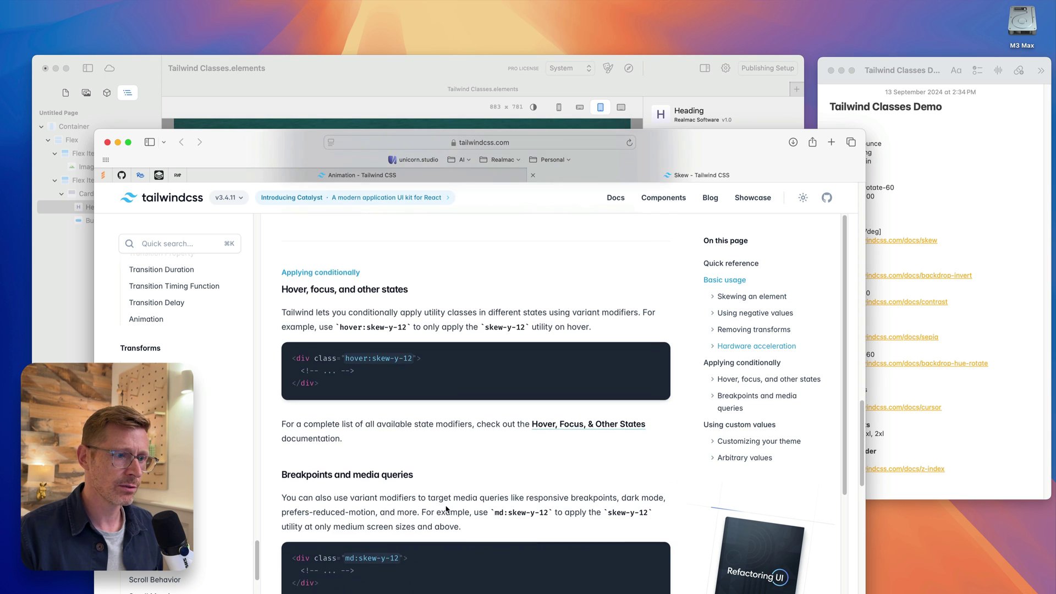
scroll(447, 509, down, 6)
scroll(446, 507, up, 20)
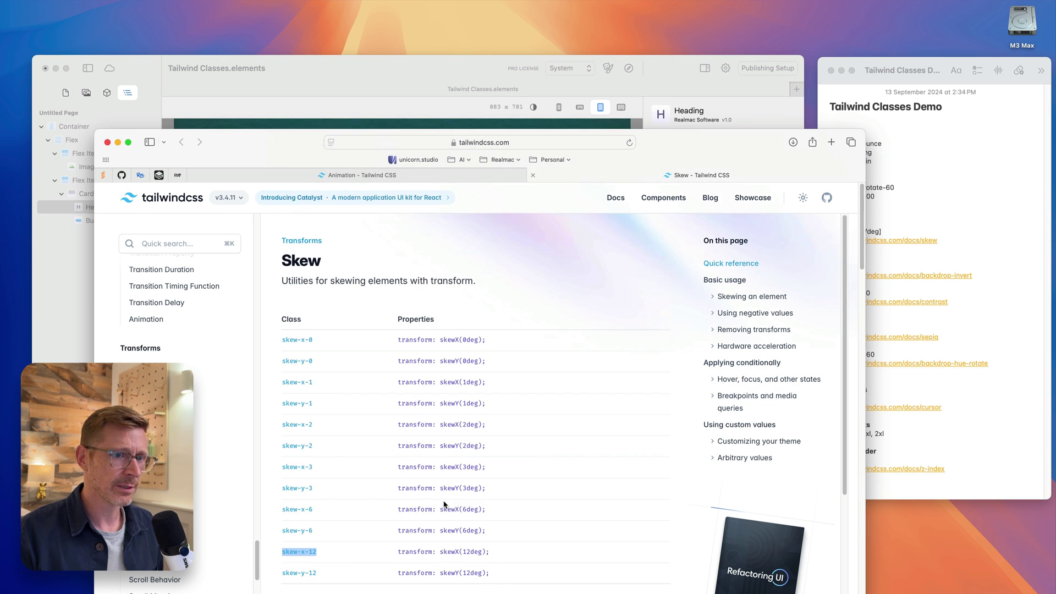
Switch back to Elements and make the heading's skew negative by changing its CSS class to -skew-x-12.
click(425, 62)
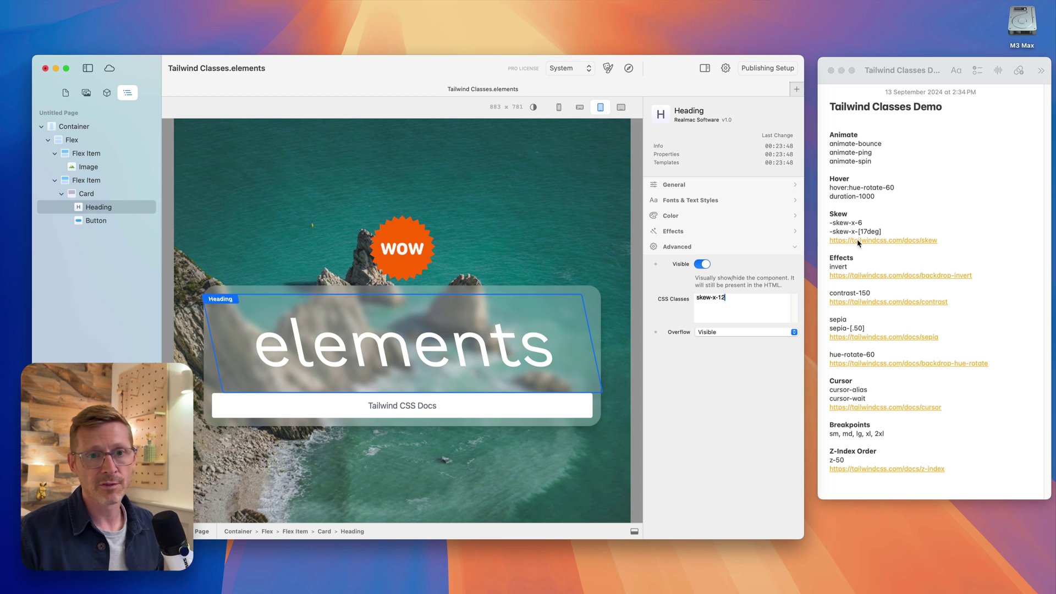
click(700, 302)
text(-)
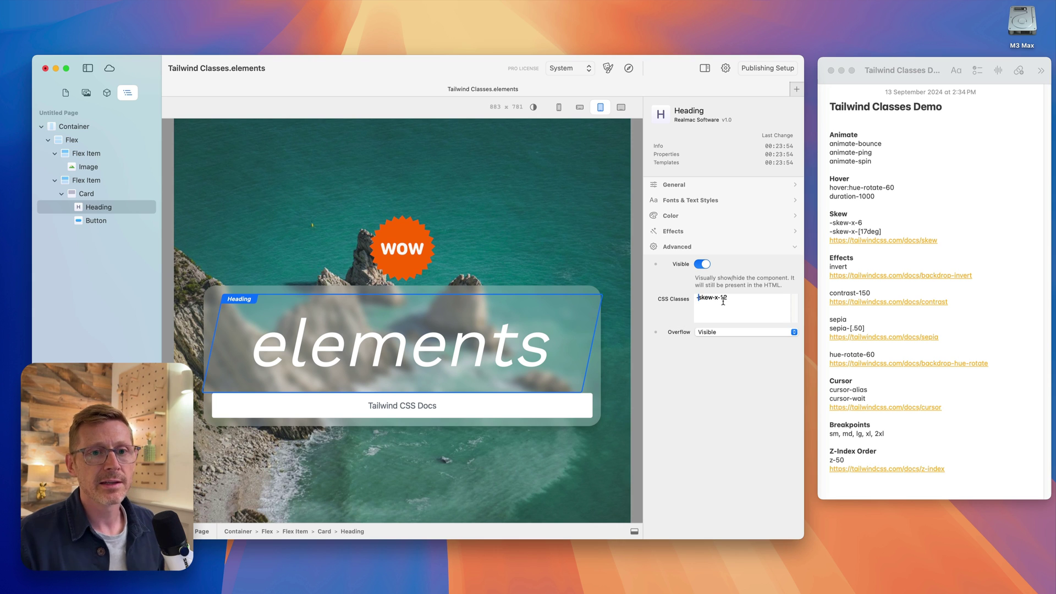
key(BackSpace)
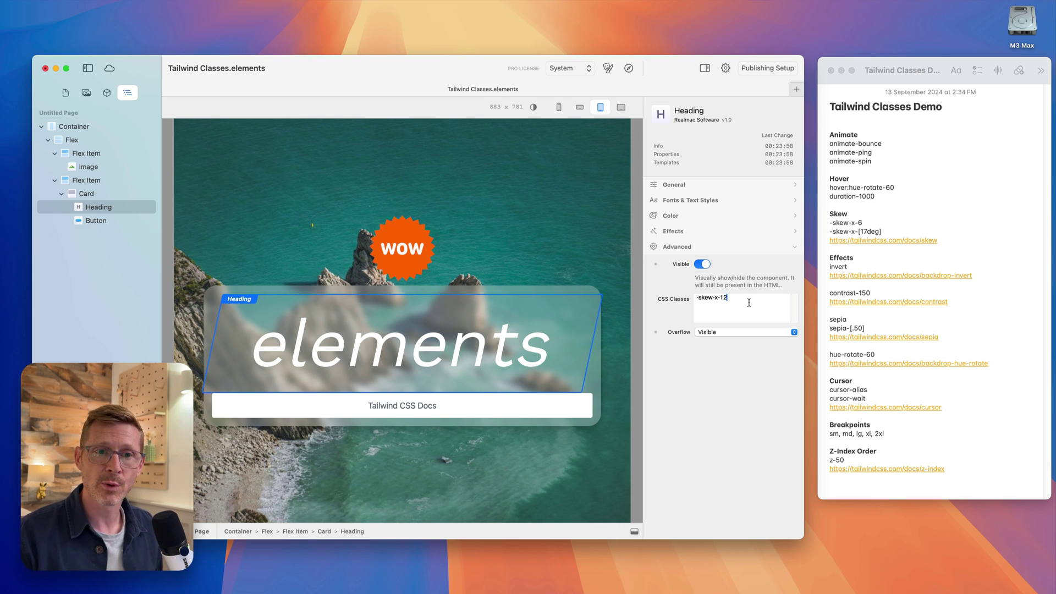
Copy [17deg] from the Skew section of the note and substitute it for 12, making the heading's class -skew-x-[17deg].
click(884, 233)
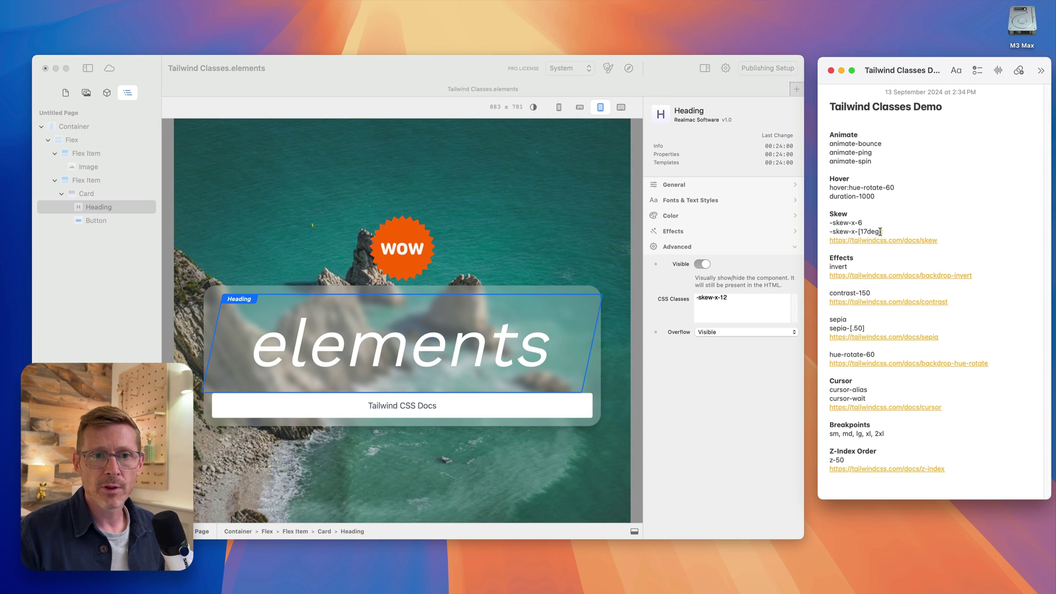
drag(882, 231, 857, 235)
key(super+c)
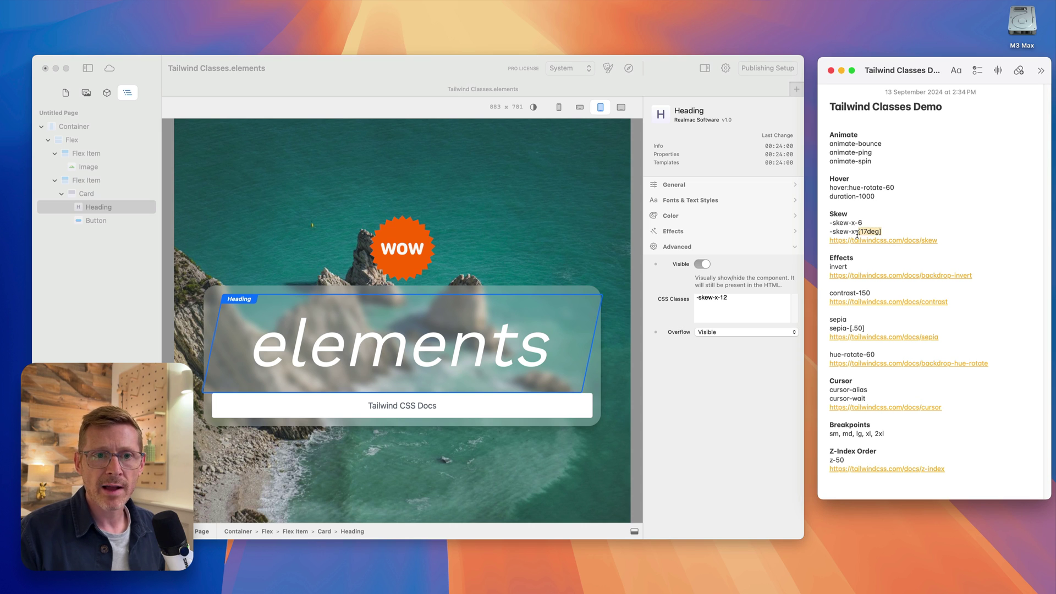
click(729, 311)
double_click(722, 300)
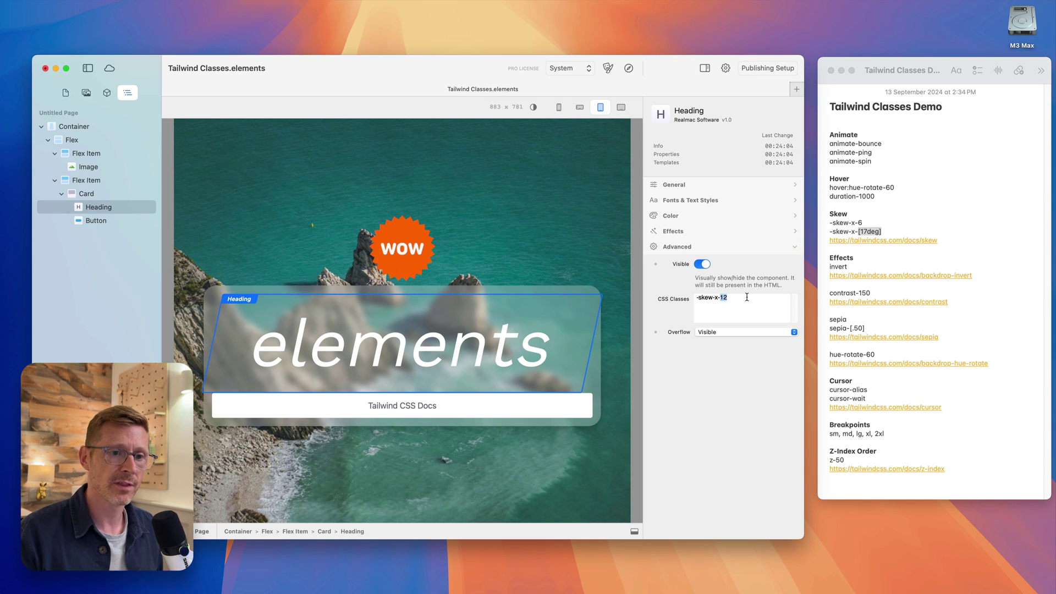
key(super+v)
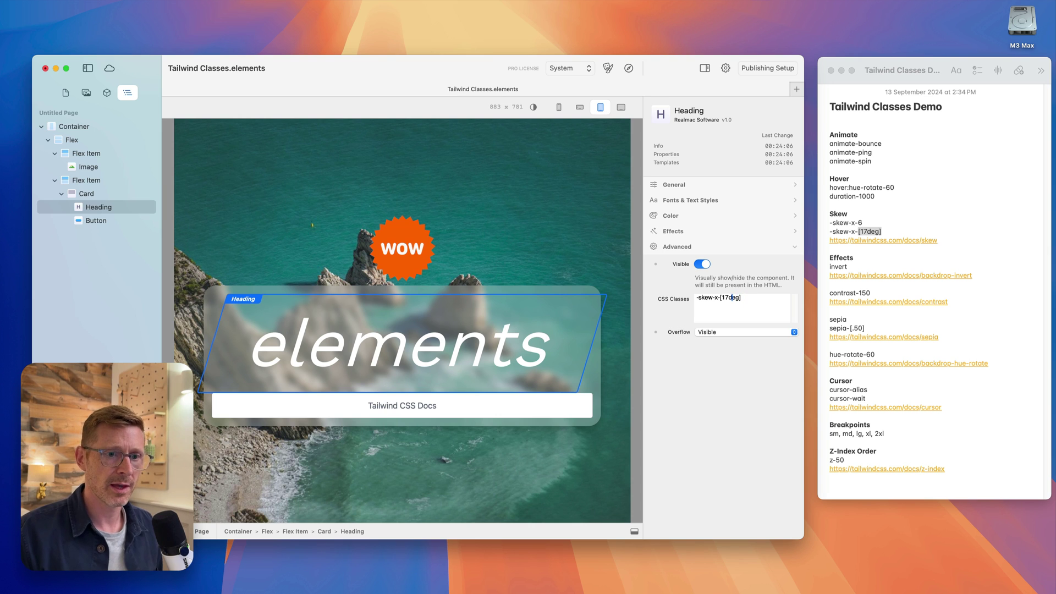
Try a 45deg skew angle in the heading's class, and set it to -skew-x-[20deg].
text(45)
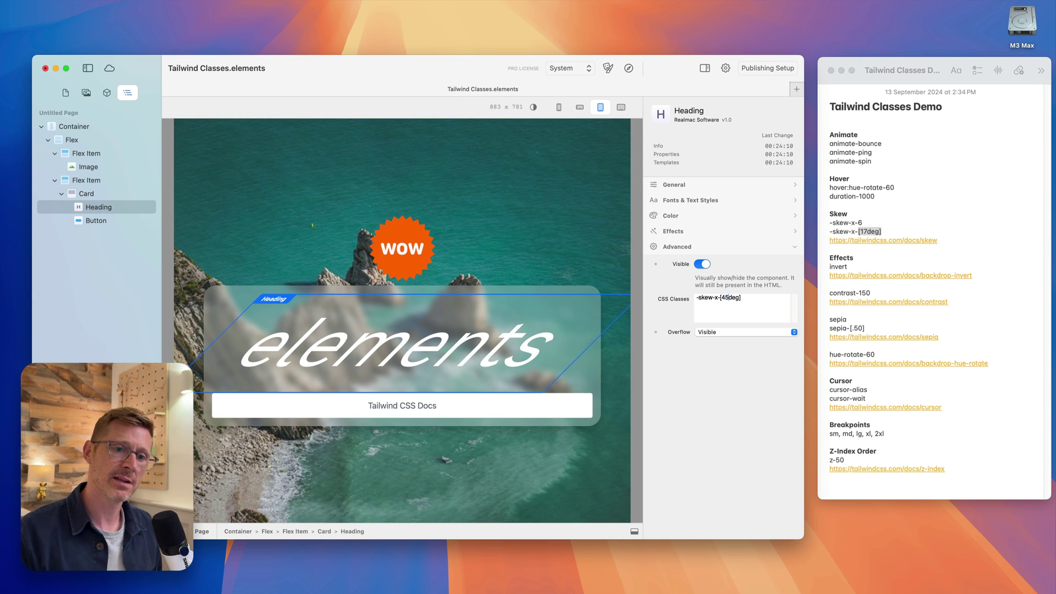
key(BackSpace)
key(BackSpace)
text(20)
Move the -skew-x-[20deg] class from the heading to the Card's CSS classes.
key(super+a)
key(super+c)
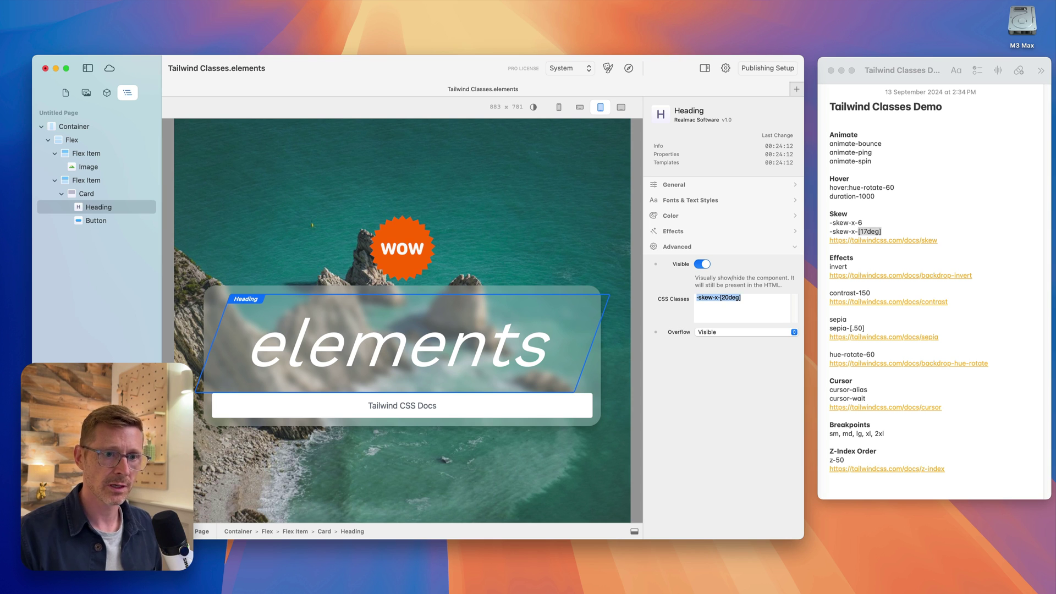
key(BackSpace)
click(554, 295)
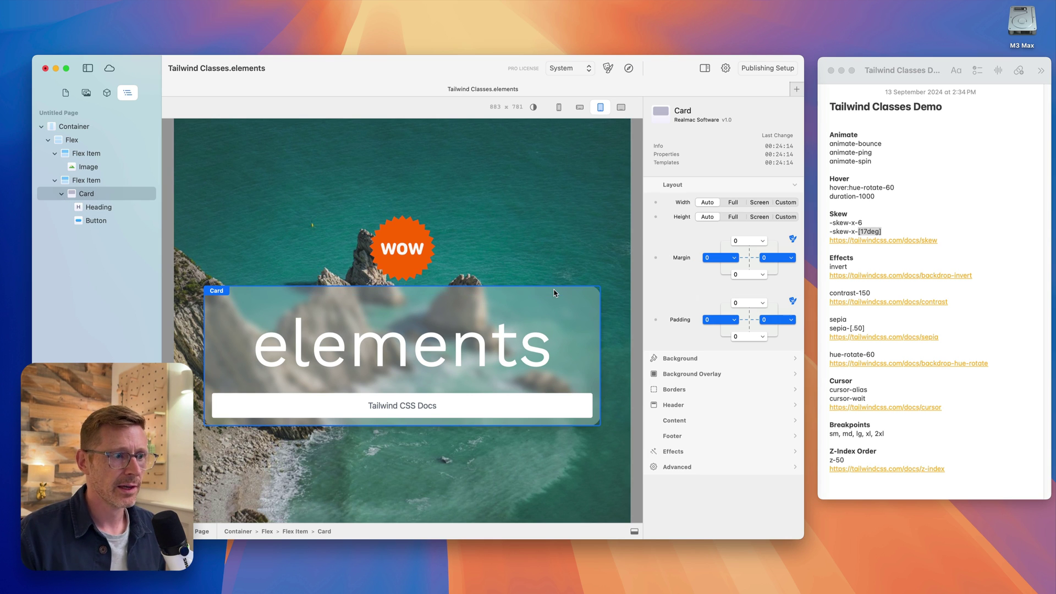
click(708, 467)
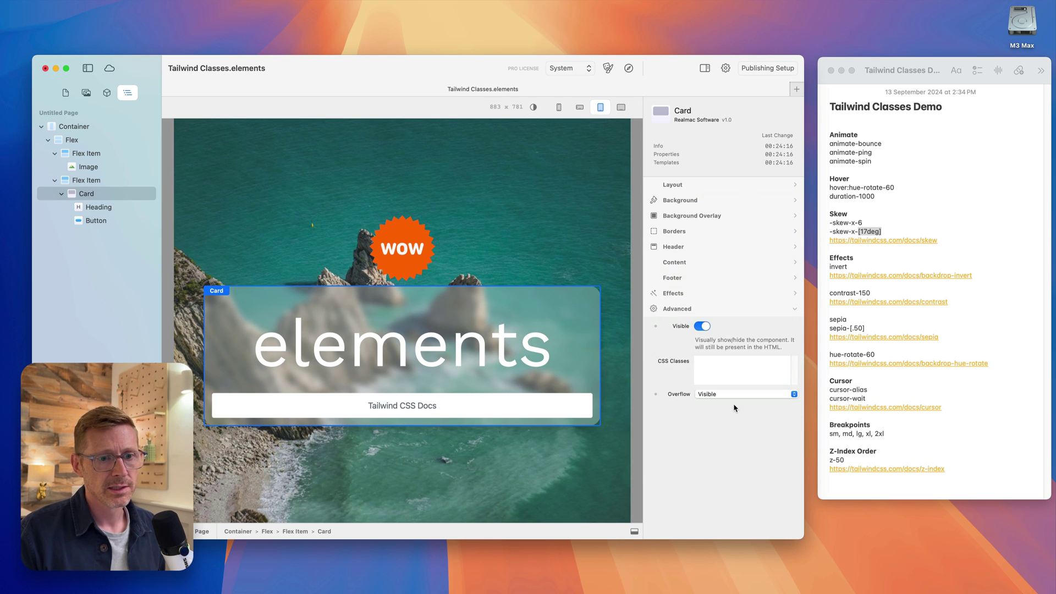
key(super+v)
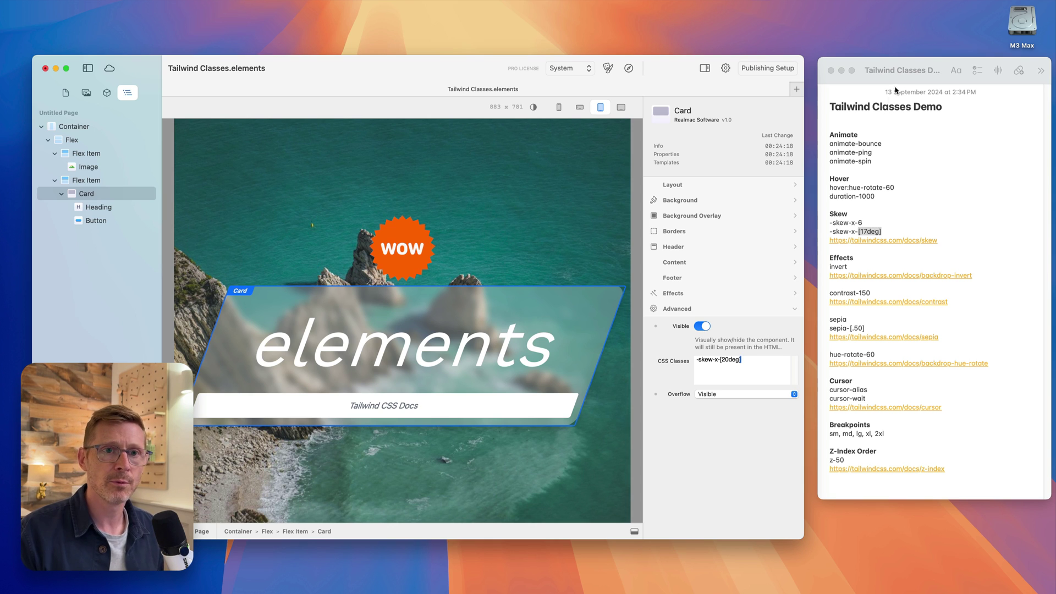
Copy animate-bounce from the note and append it to the Card's CSS classes after the skew class.
click(881, 145)
triple_click(883, 145)
click(882, 145)
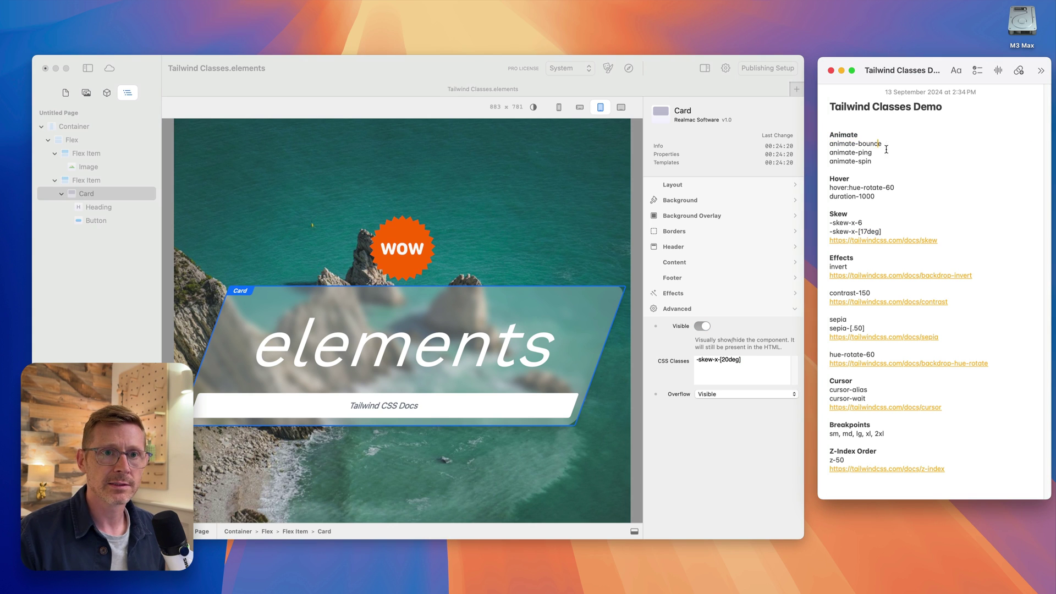
drag(886, 147, 833, 142)
key(super+c)
click(761, 363)
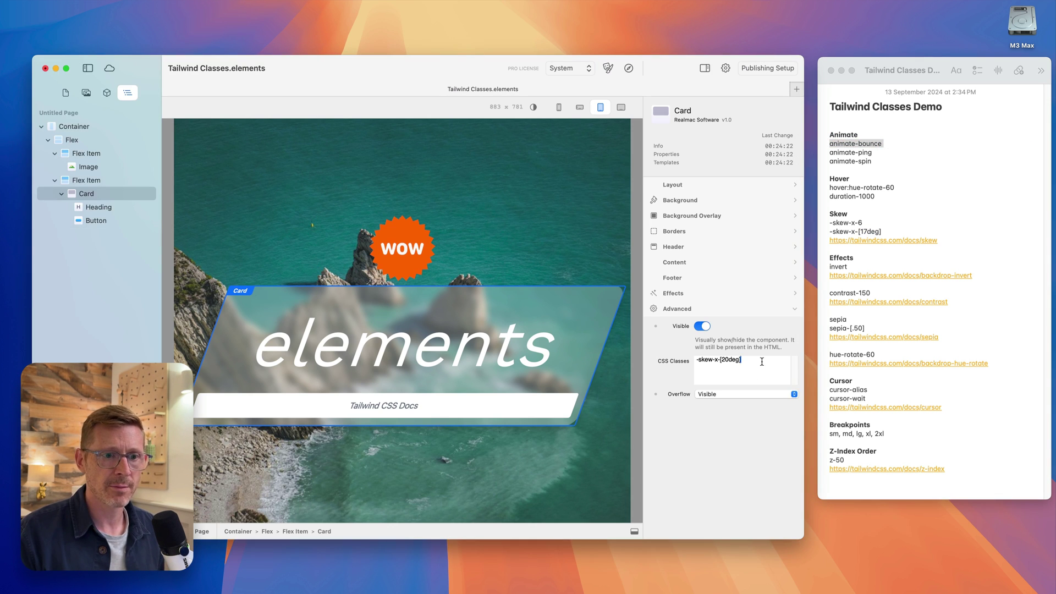
key(super+v)
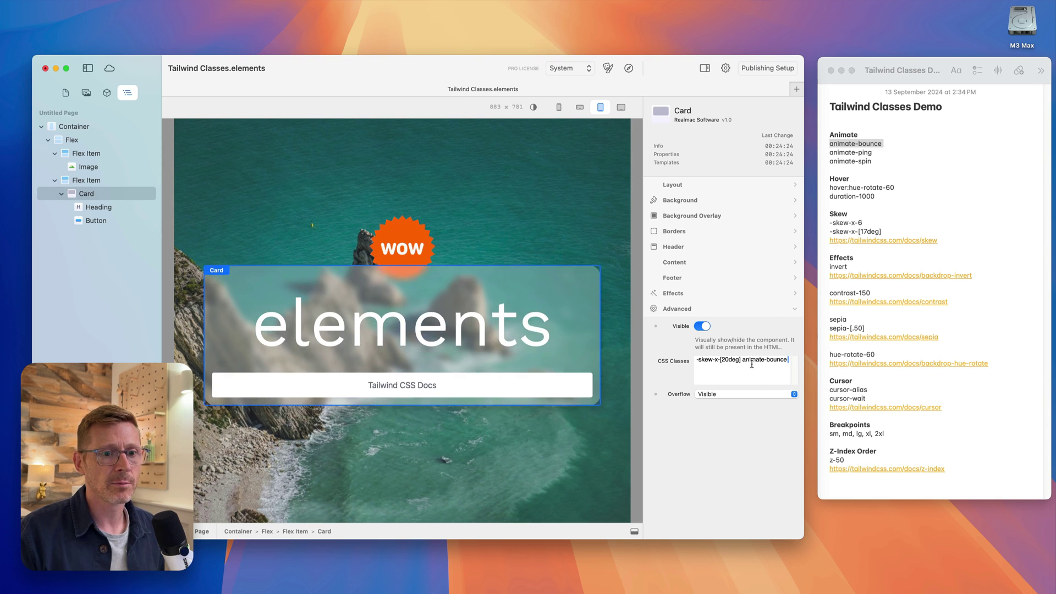
Try the Card with only animate-bounce, and set its CSS classes back to only -skew-x-[20deg].
click(740, 360)
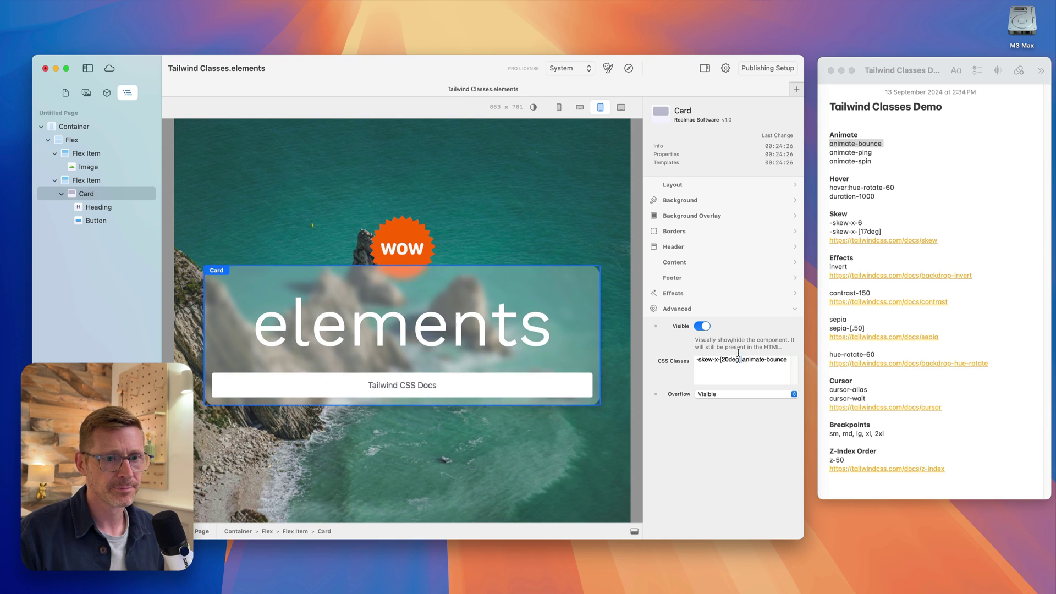
key(super+BackSpace)
click(764, 363)
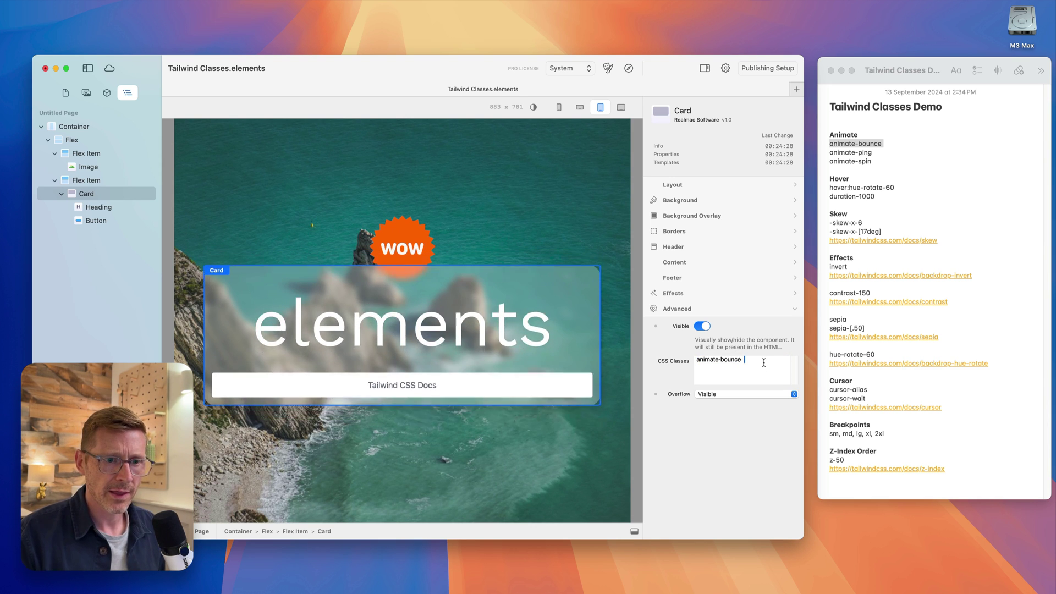
key(super+z)
key(super+shift+z)
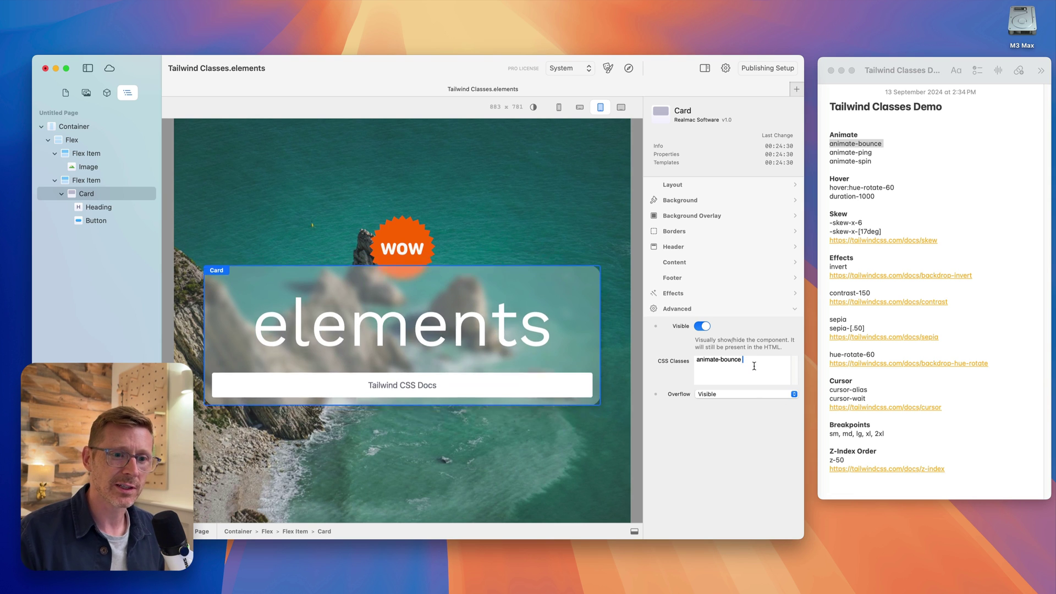
key(super+a)
text(-skew-x-[20deg])
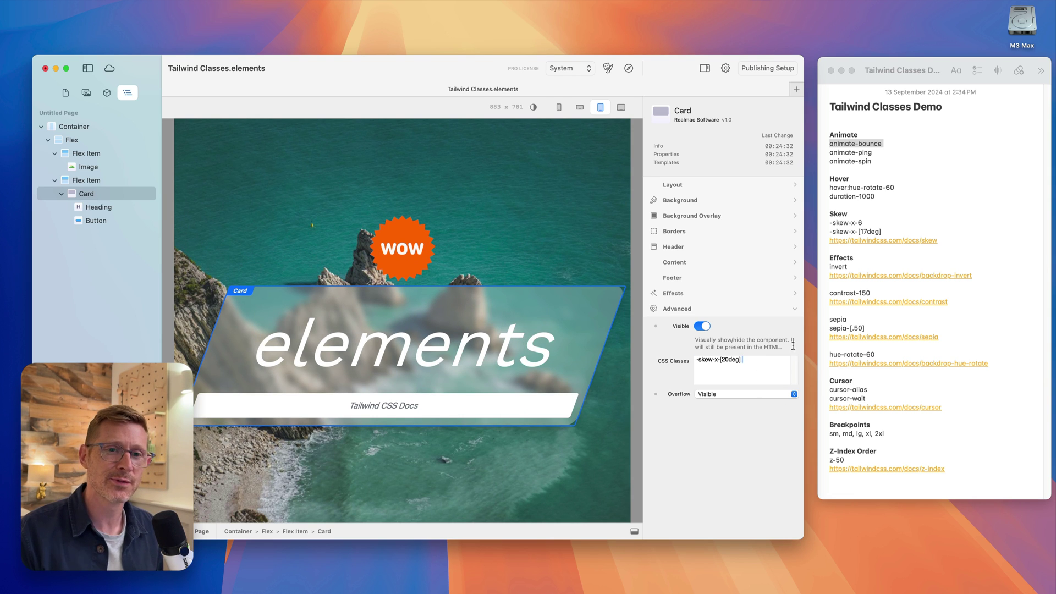
Select the Flex Item that contains the Card and paste animate-bounce as its CSS class.
click(890, 152)
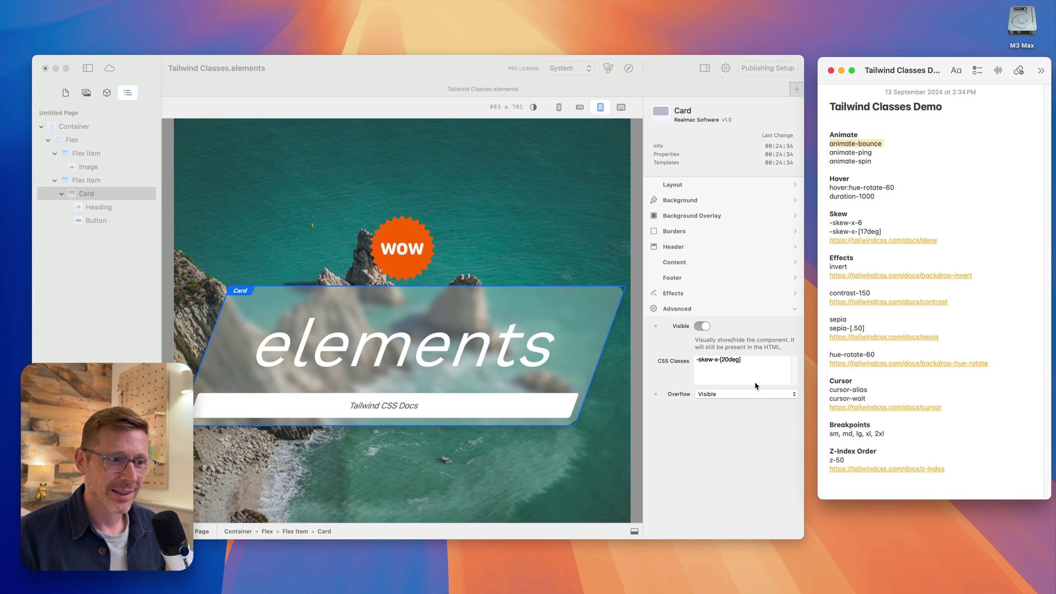
click(765, 370)
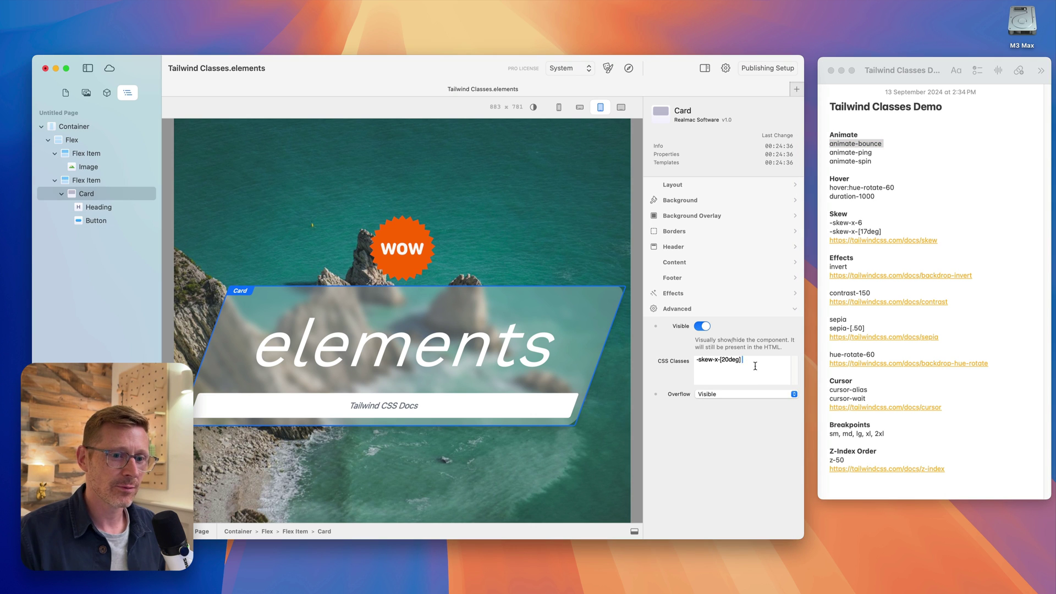
key(super+a)
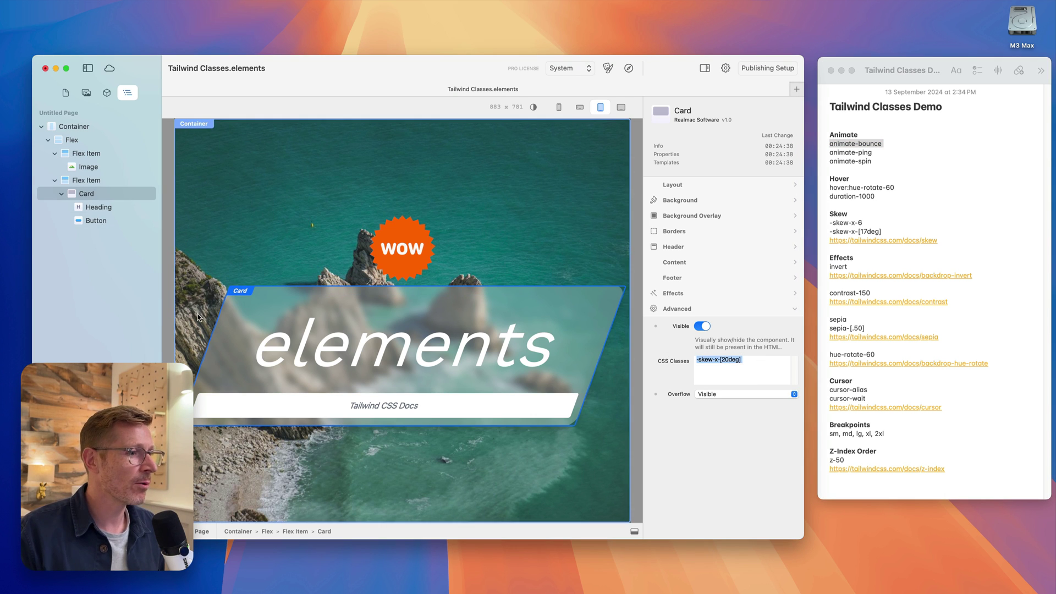
click(871, 145)
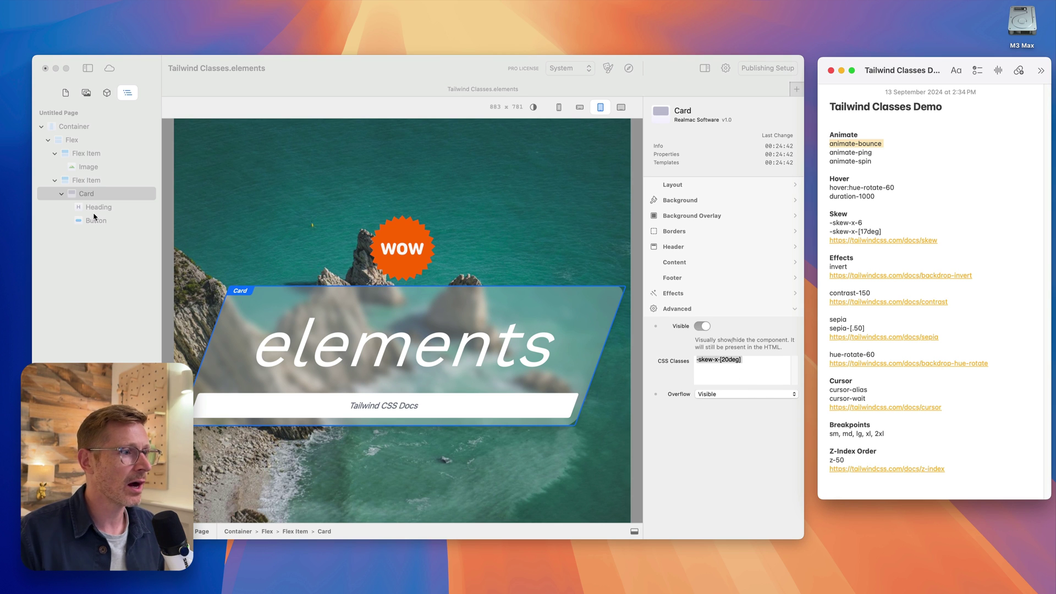
click(96, 183)
click(731, 267)
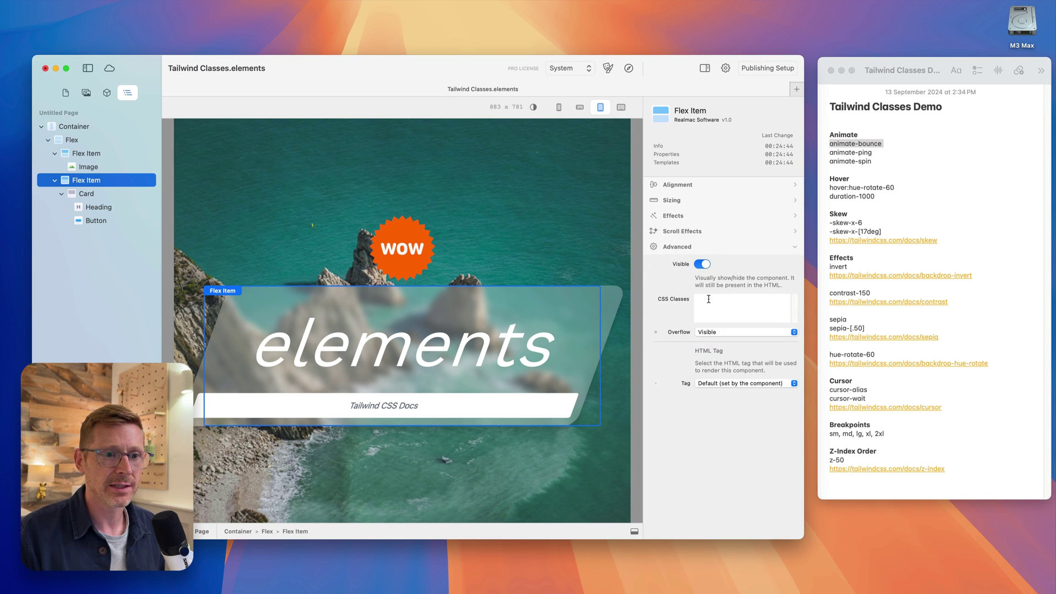
click(718, 301)
key(super+v)
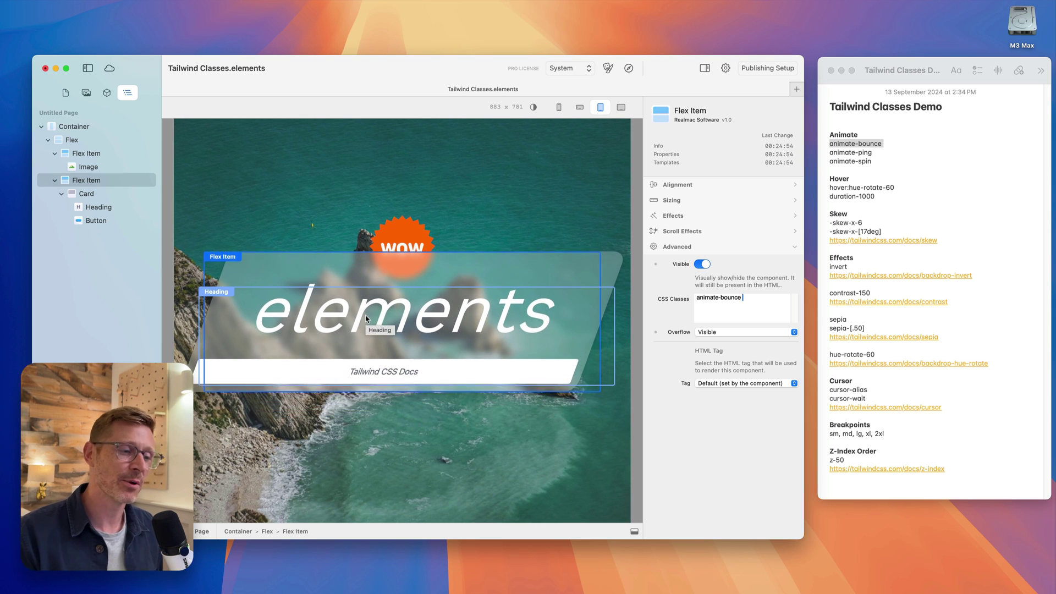
Clear the CSS classes of the Flex Item and of the Card inside it.
key(super+a)
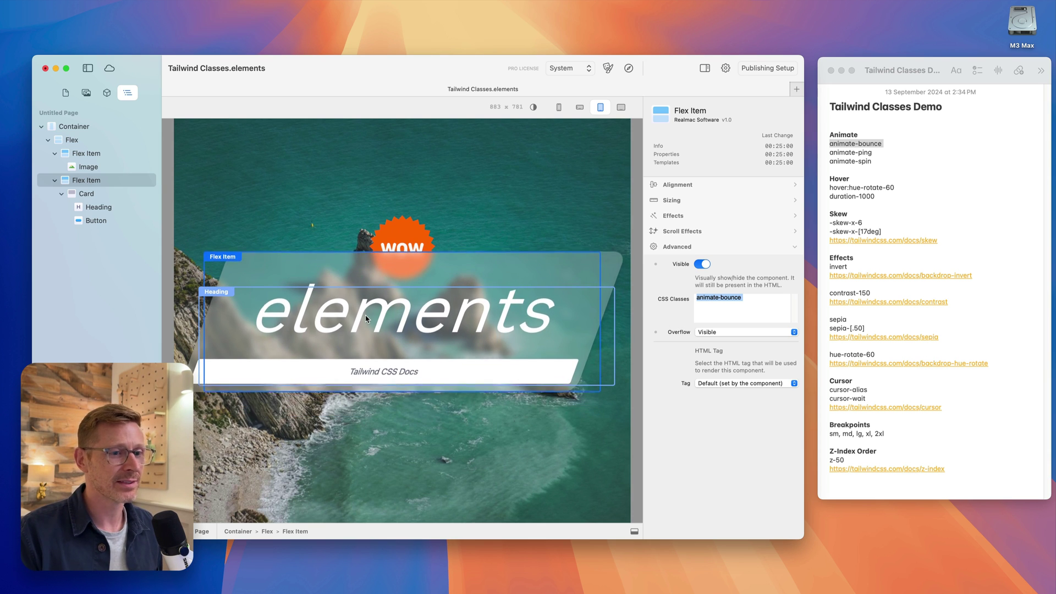
key(BackSpace)
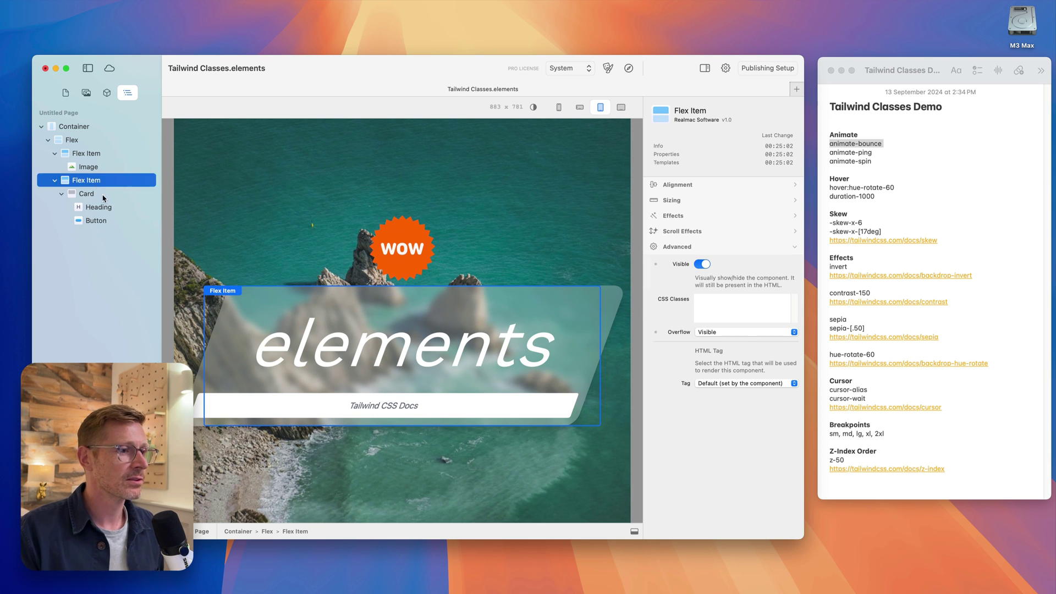
click(103, 197)
click(744, 380)
key(super+a)
key(BackSpace)
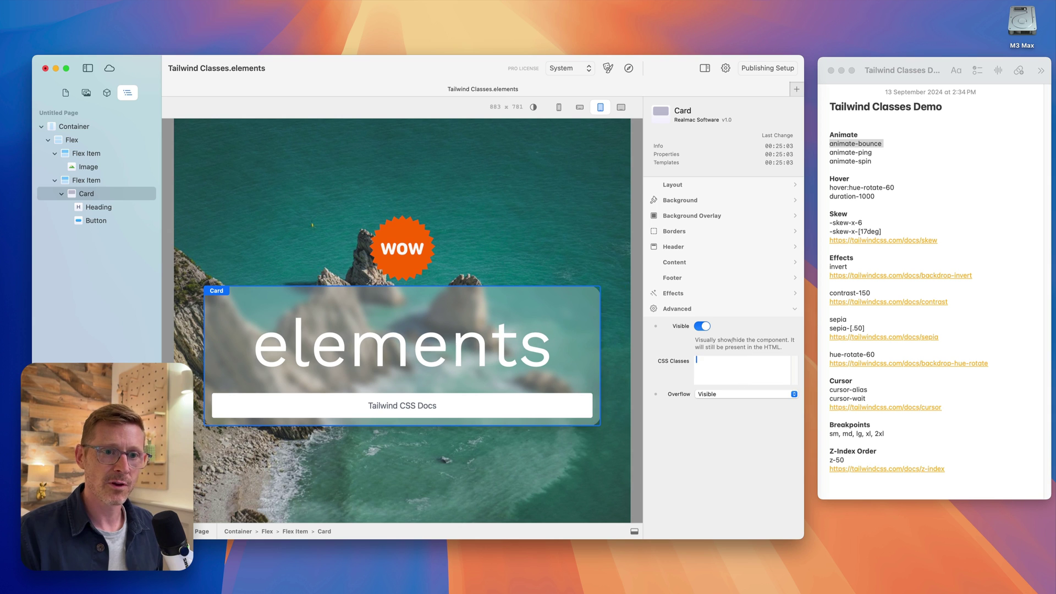
Select the Container, copy contrast-150 from the note and paste it as the Container's CSS class.
click(628, 182)
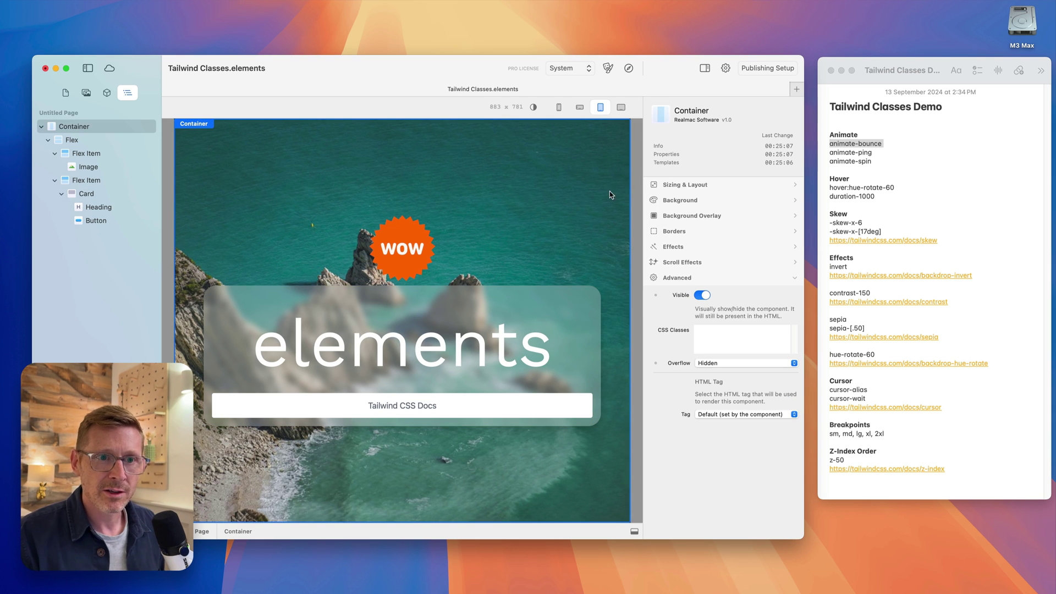
click(887, 299)
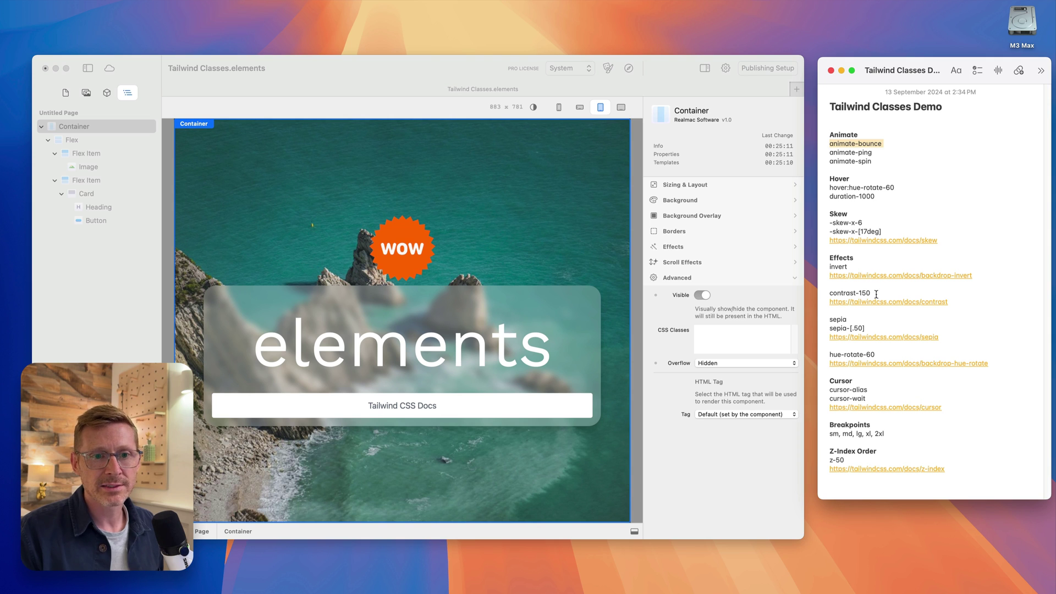
drag(876, 294, 825, 291)
key(super+c)
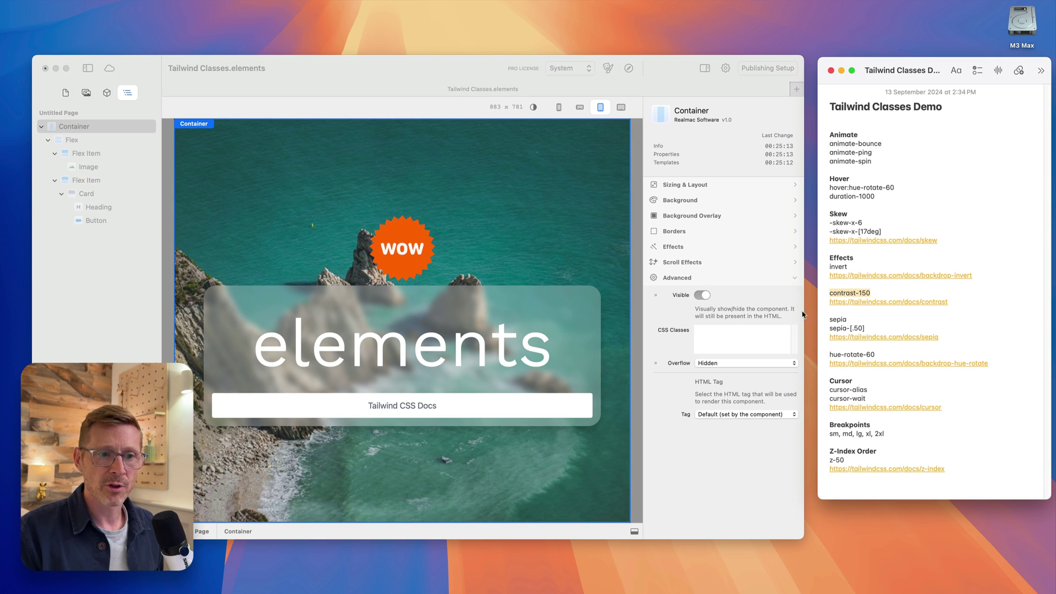
click(709, 352)
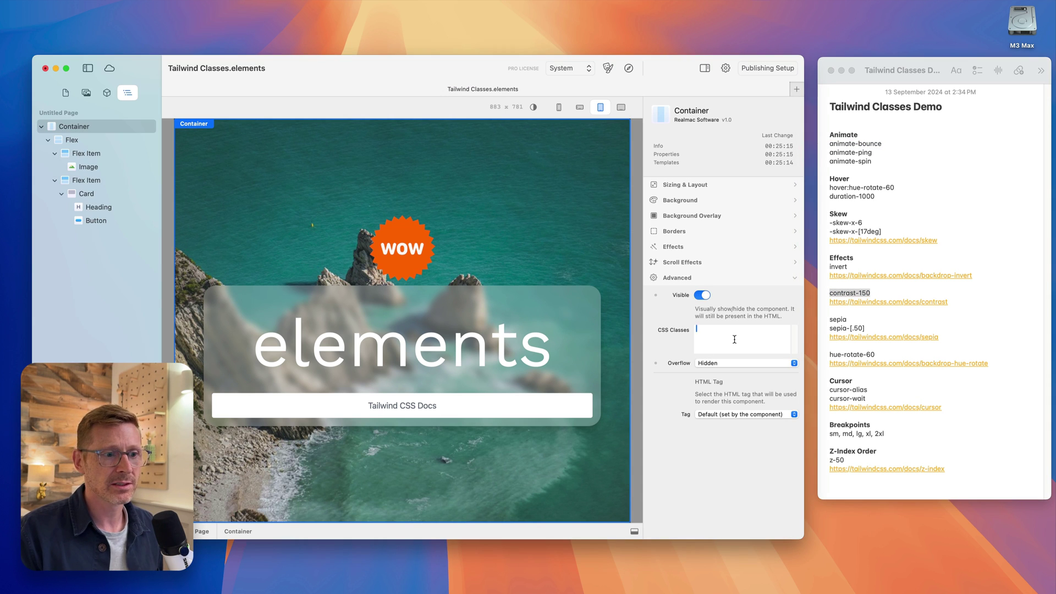
key(super+v)
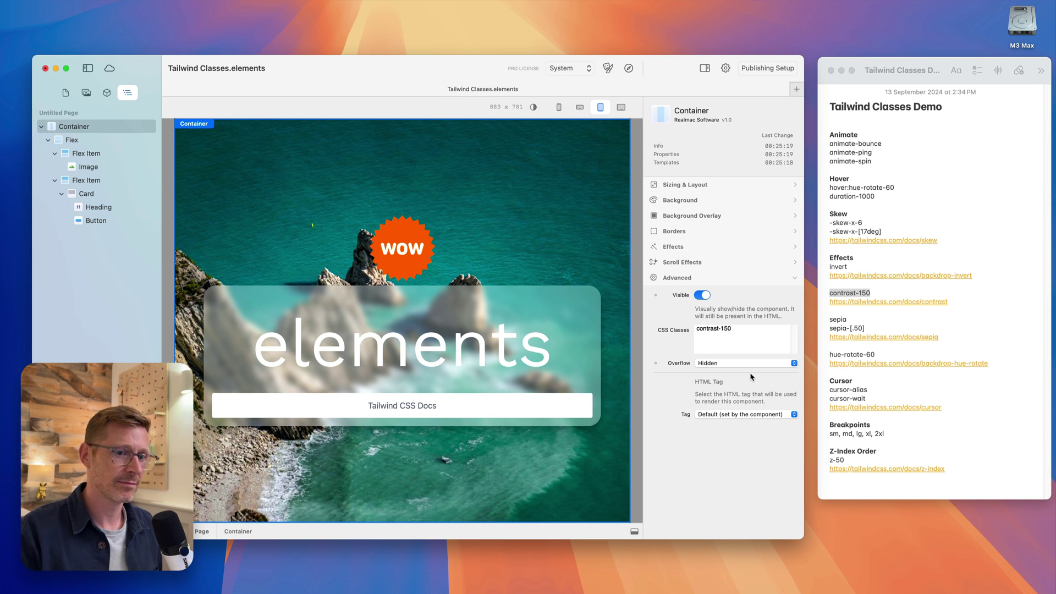
Open the Tailwind docs page on Contrast from the note and examine the available contrast classes and the arbitrary value syntax.
click(949, 307)
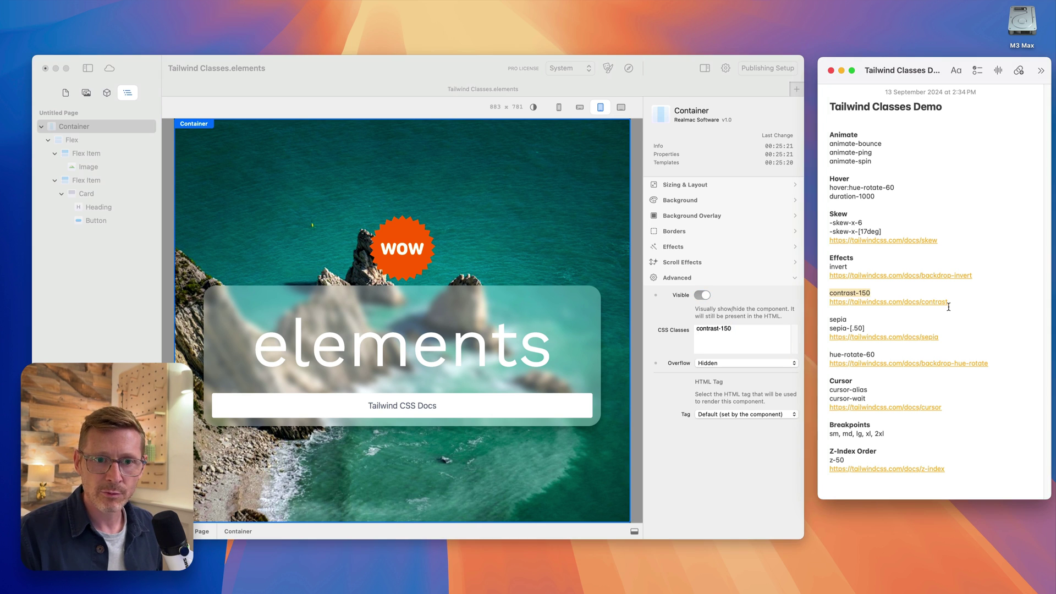
click(946, 307)
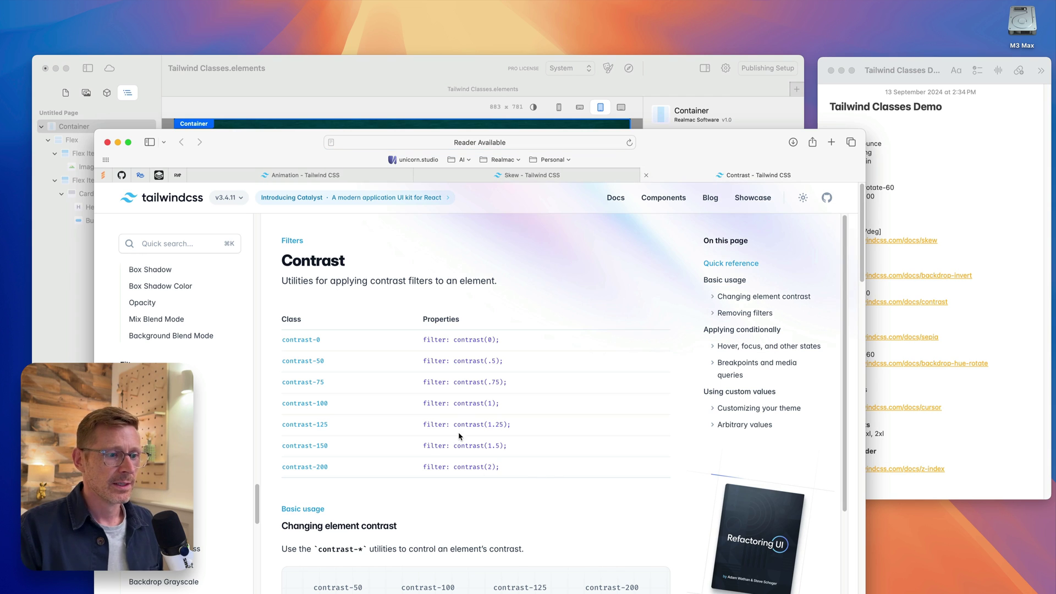
drag(328, 468, 283, 342)
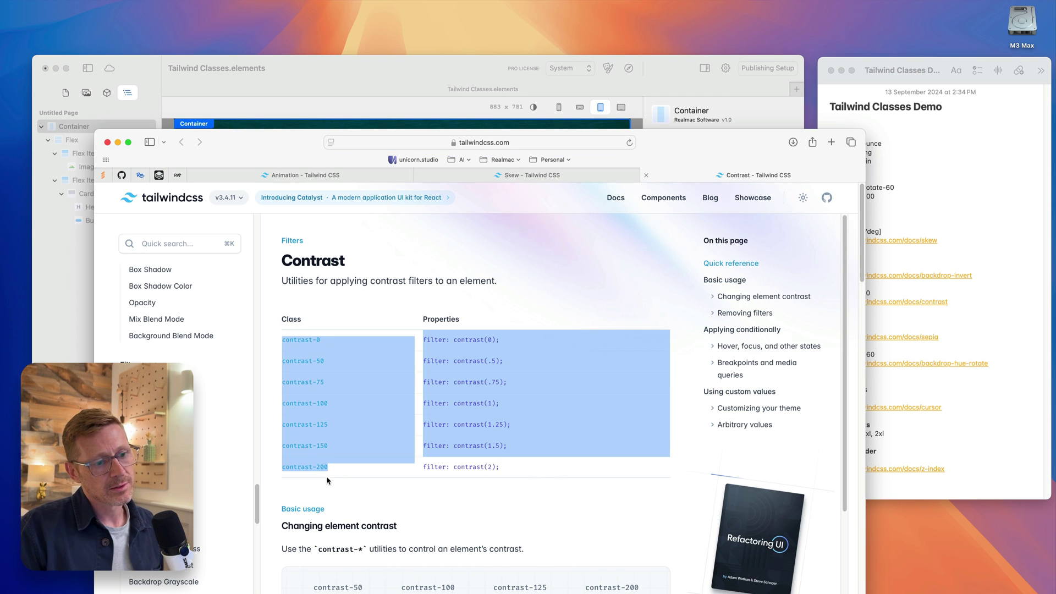
scroll(408, 481, down, 15)
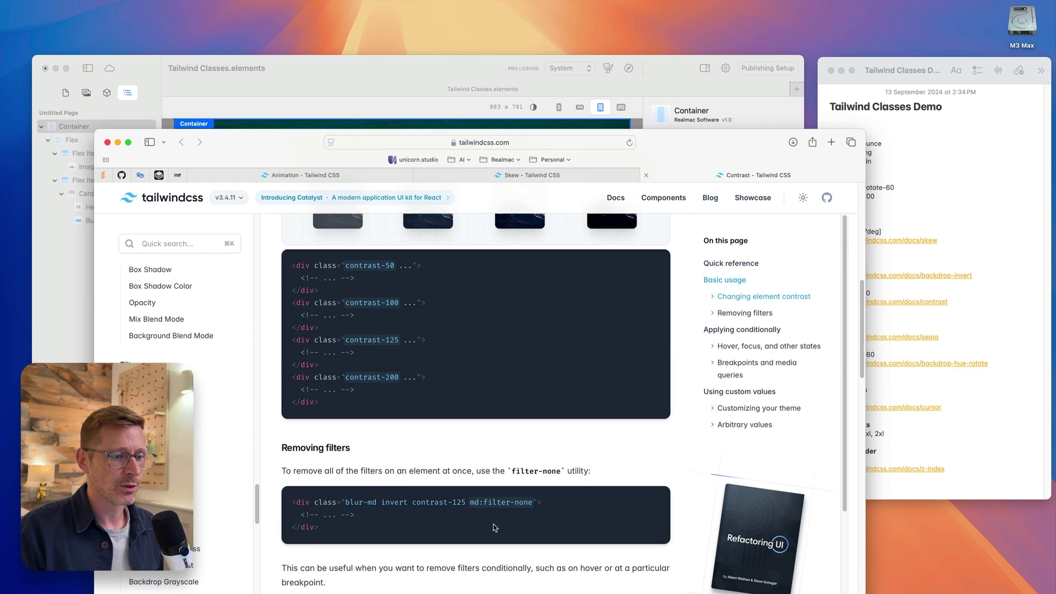
scroll(523, 564, down, 10)
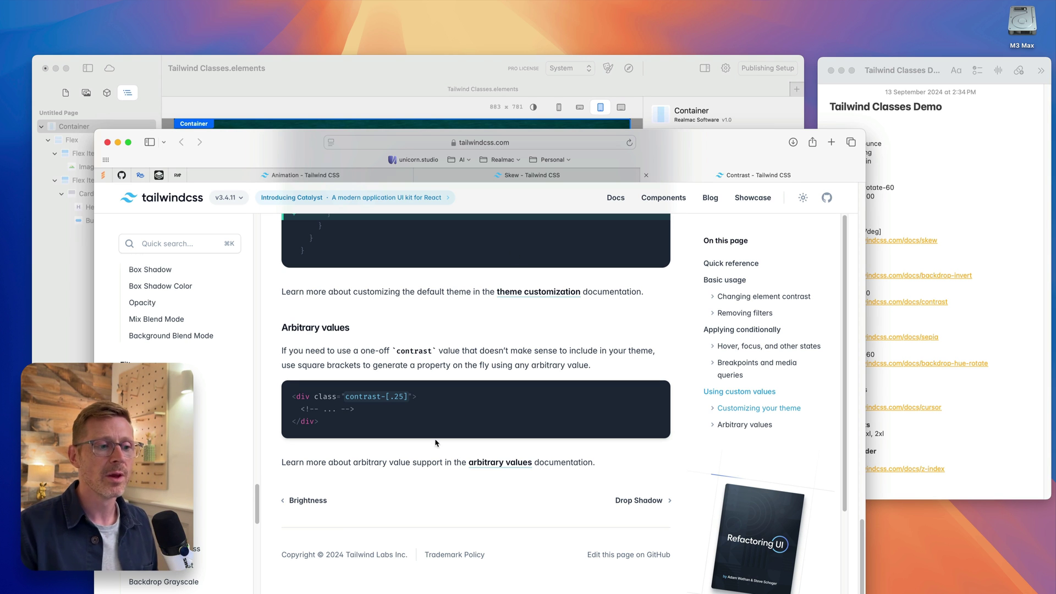
scroll(430, 462, up, 2)
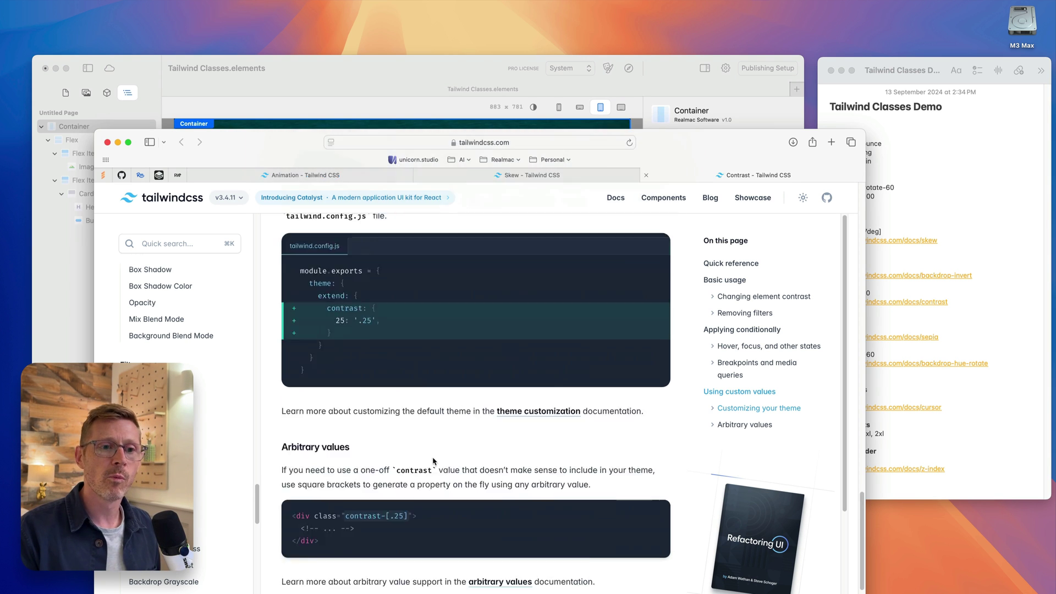
scroll(428, 446, down, 2)
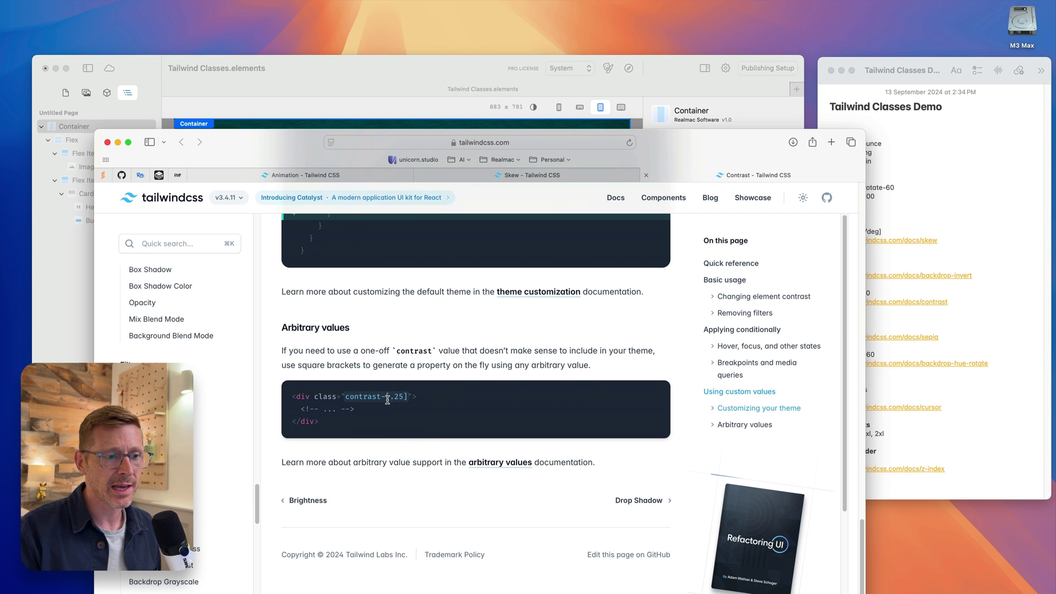
drag(387, 400, 406, 394)
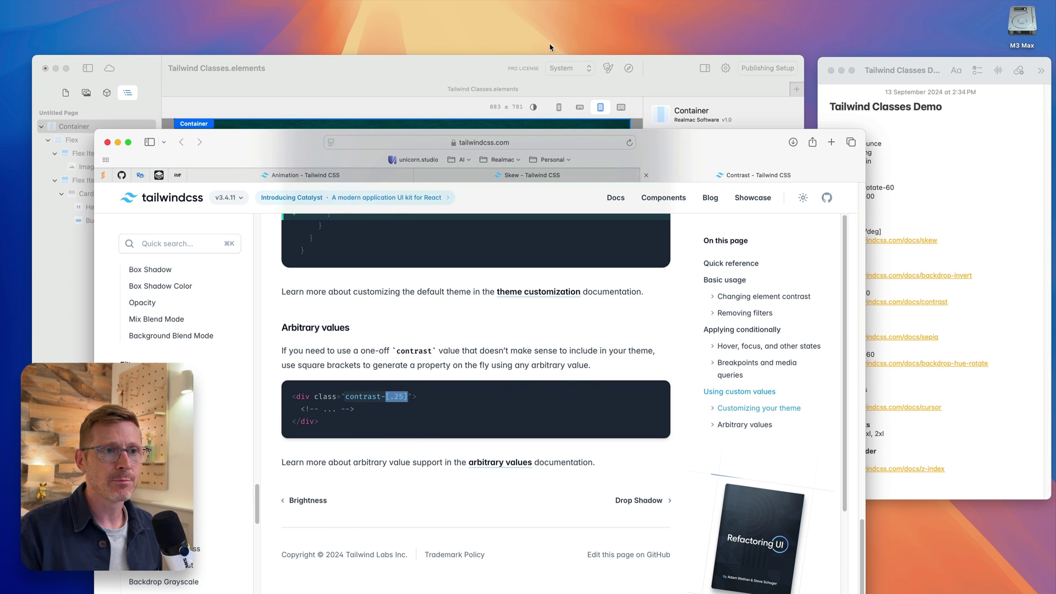
click(460, 74)
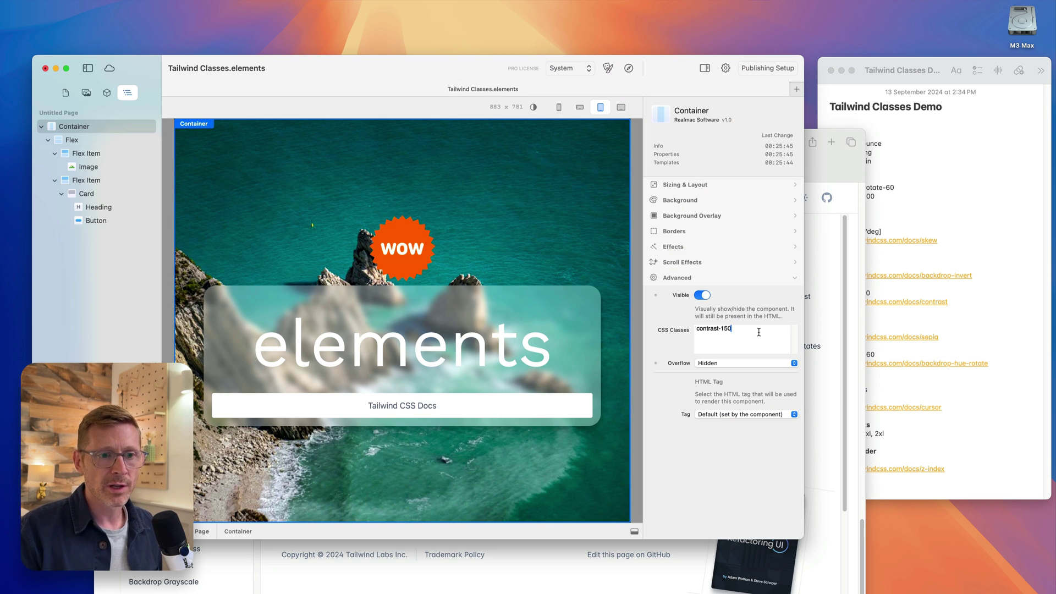
click(518, 559)
scroll(512, 522, up, 20)
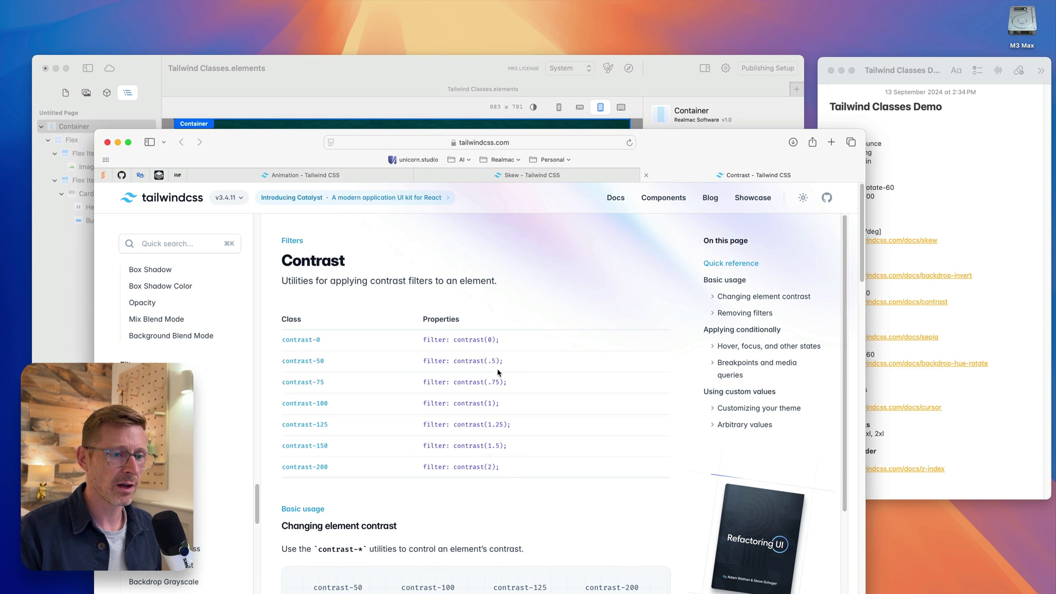
Try arbitrary contrast values on the Container, including contrast-[3], contrast-[1] and contrast-[5], and clear its CSS classes.
click(673, 67)
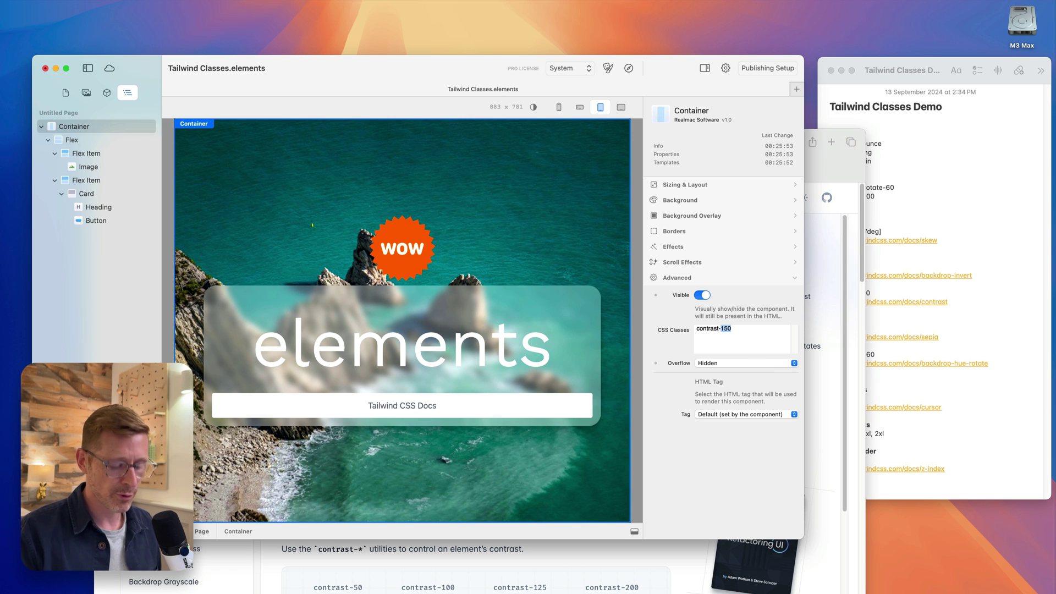
key(BackSpace)
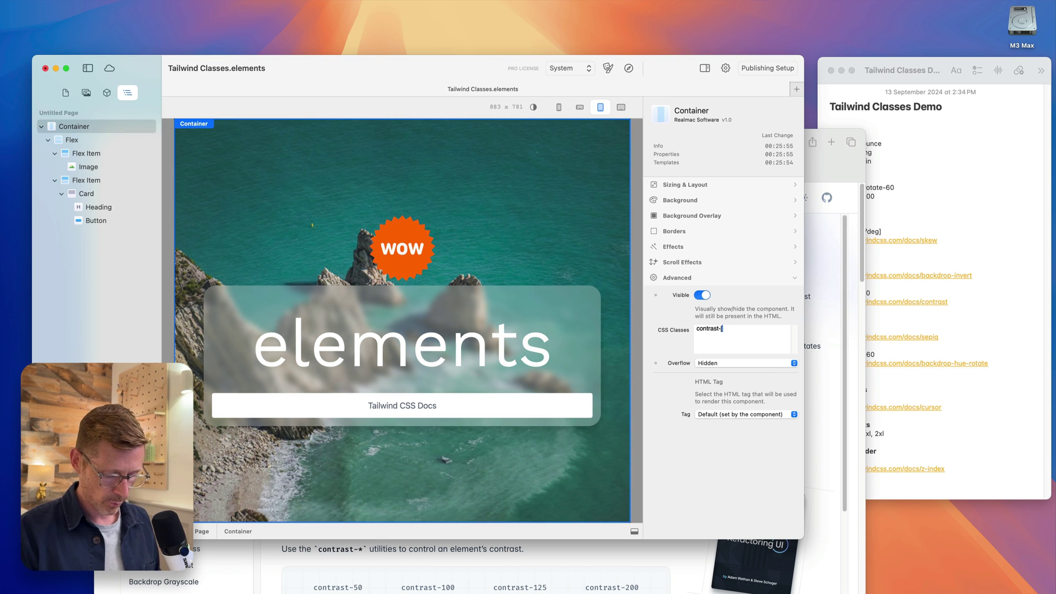
text([3])
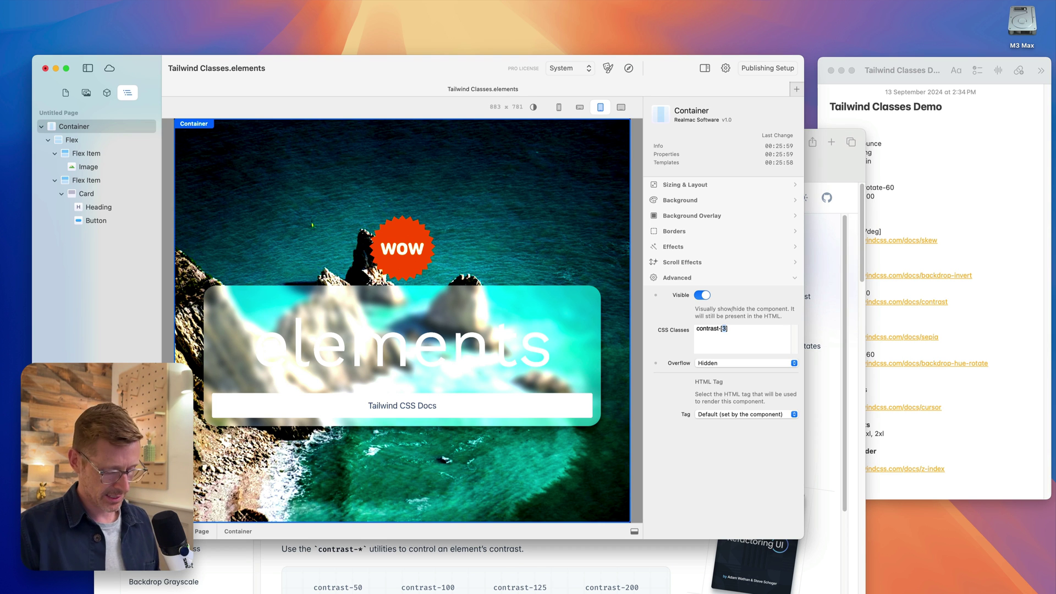
text(2)
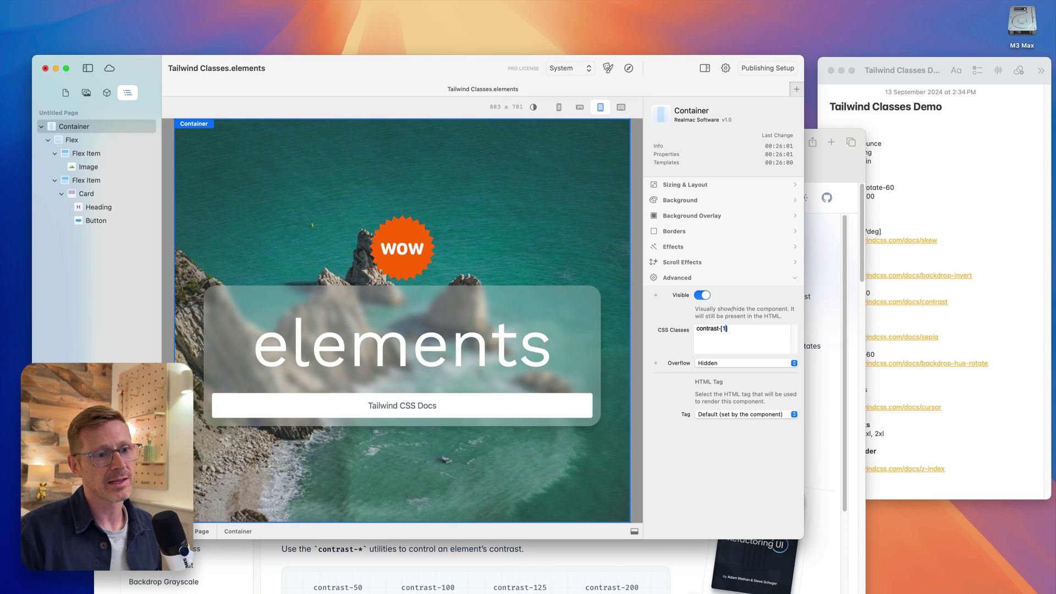
key(Up)
key(Up)
key(Up)
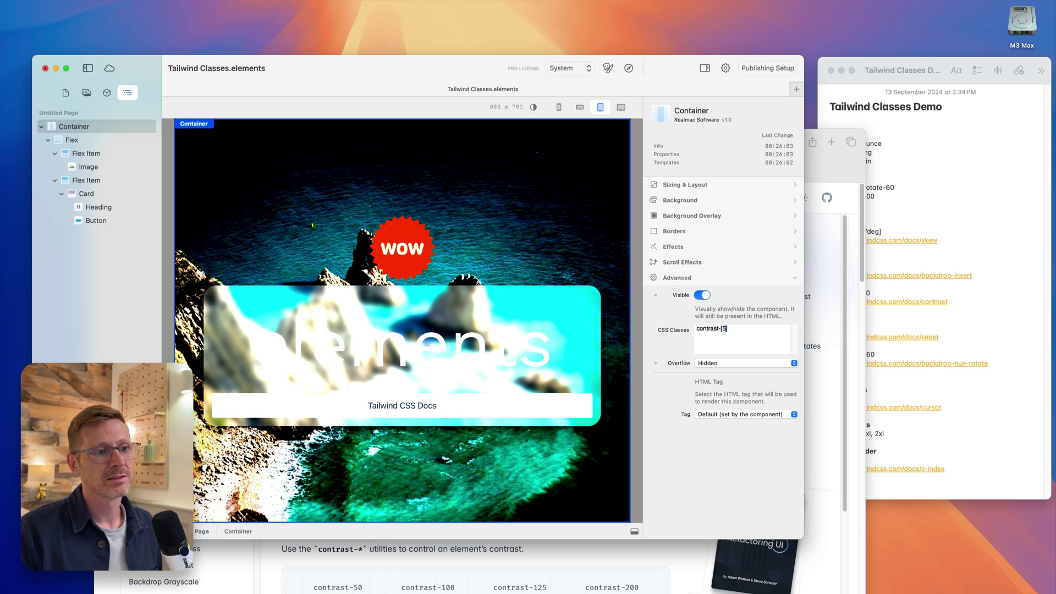
key(cmd+a)
key(BackSpace)
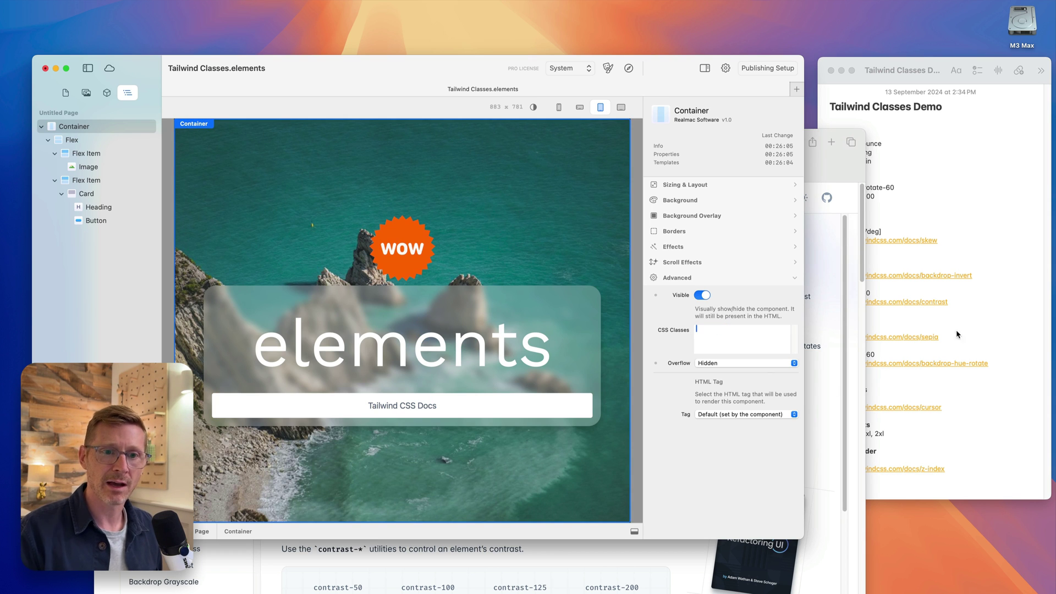
Open the Sepia page in the Tailwind docs and copy the sepia class name.
click(669, 565)
scroll(636, 542, down, 3)
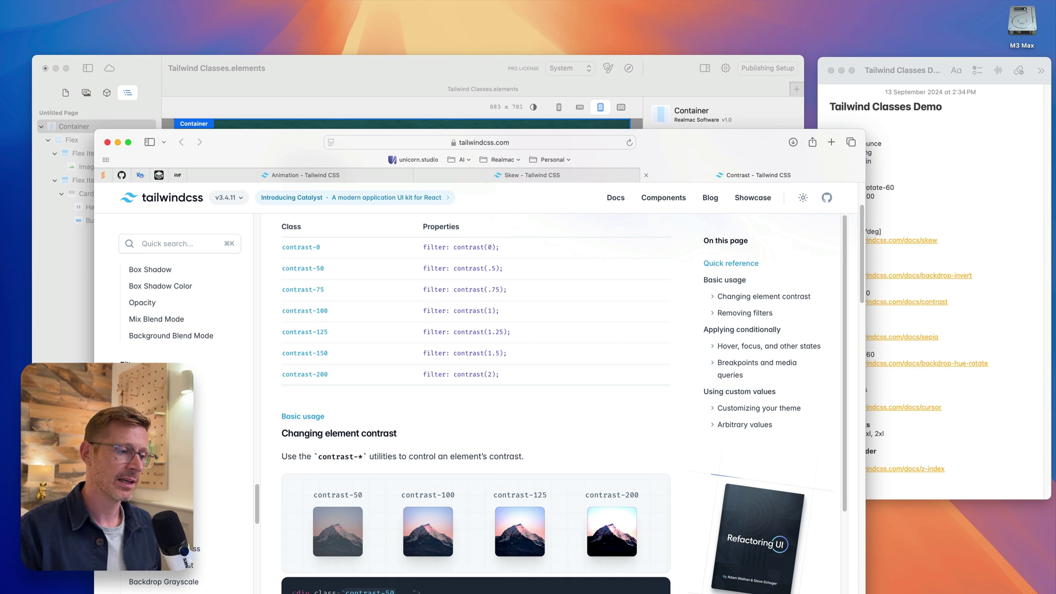
click(141, 516)
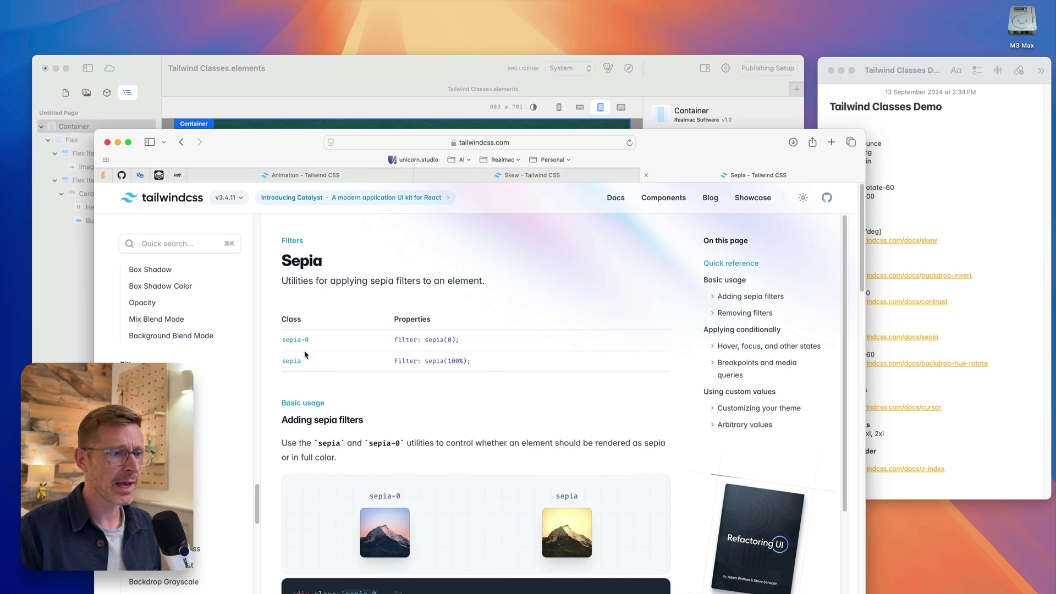
double_click(288, 366)
key(super+c)
Switch to Elements, try sepia as the Container's CSS class, and clear it again.
click(445, 87)
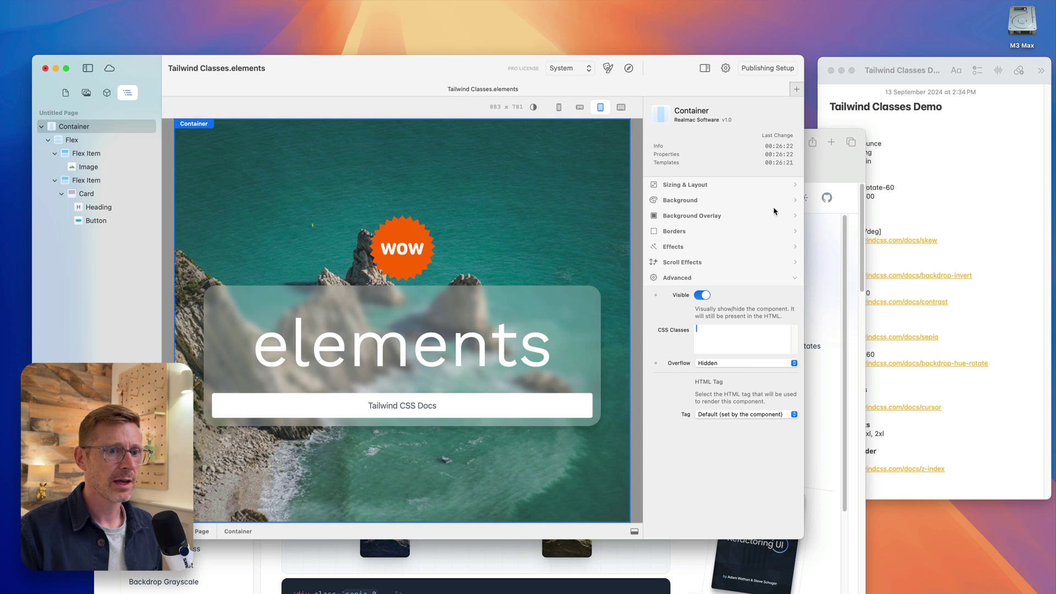
click(776, 340)
key(super+v)
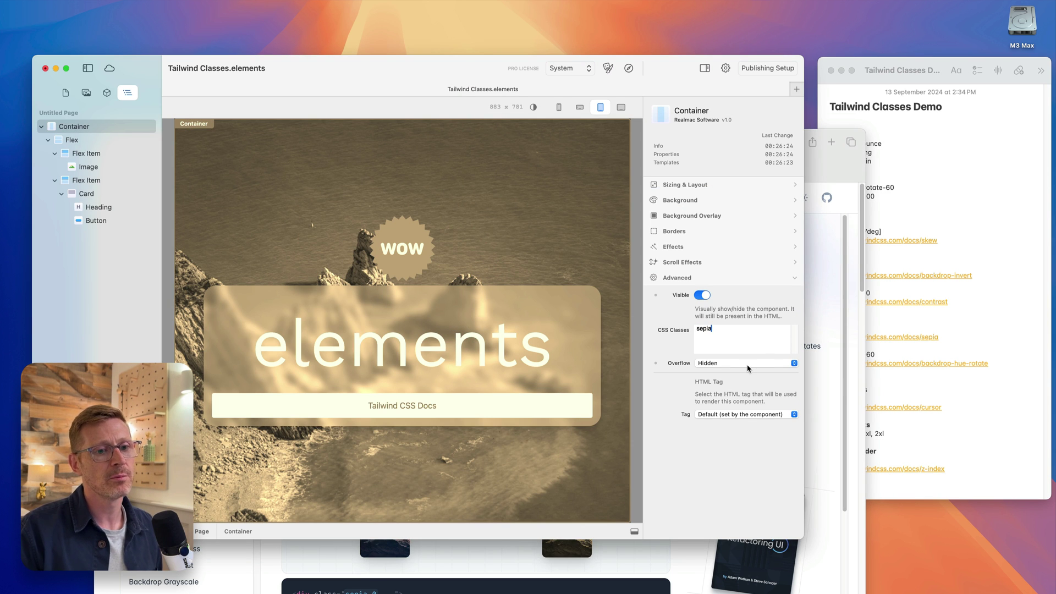
key(super+a)
key(BackSpace)
Skim the list of utility topics in the Tailwind docs and return to Elements.
click(967, 319)
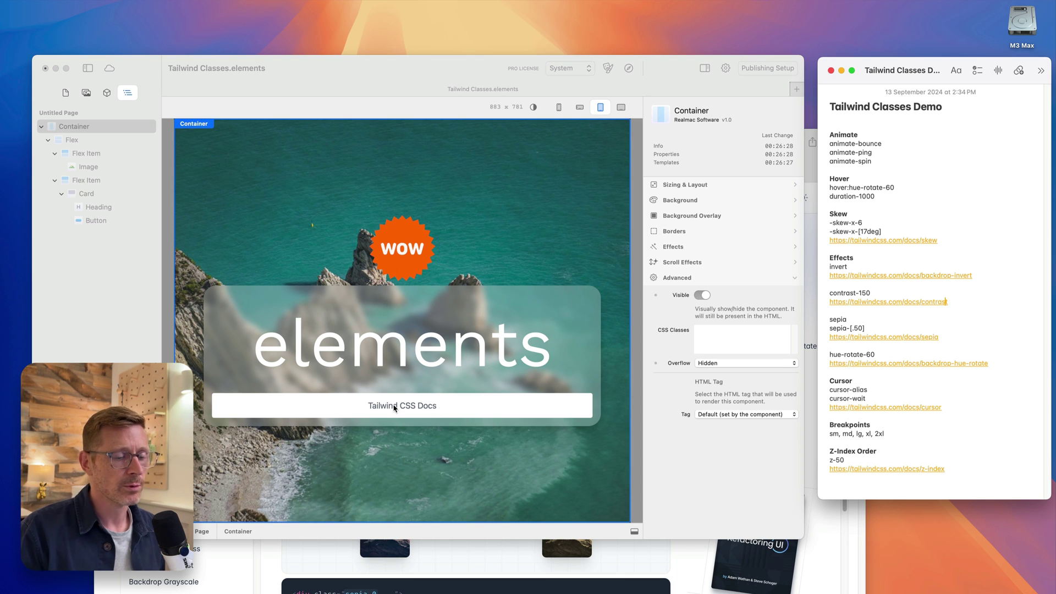
click(418, 409)
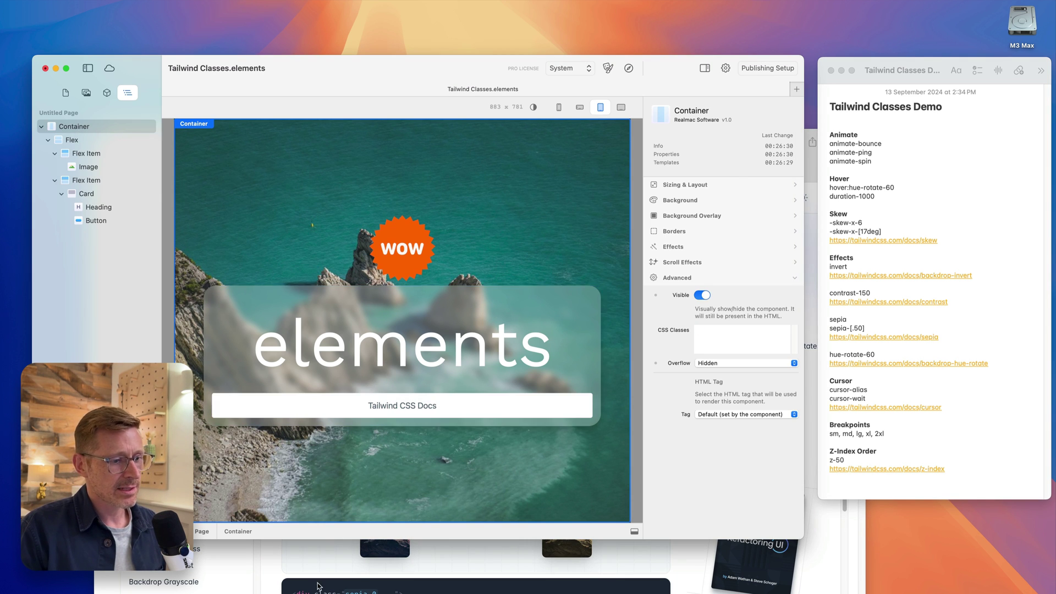
click(253, 586)
drag(258, 520, 270, 368)
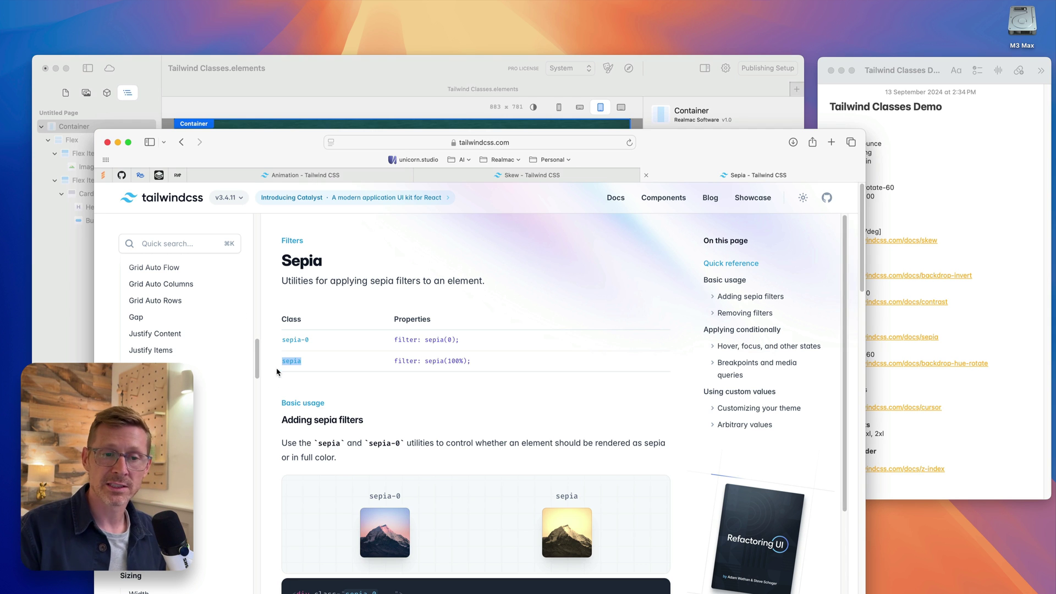
click(425, 72)
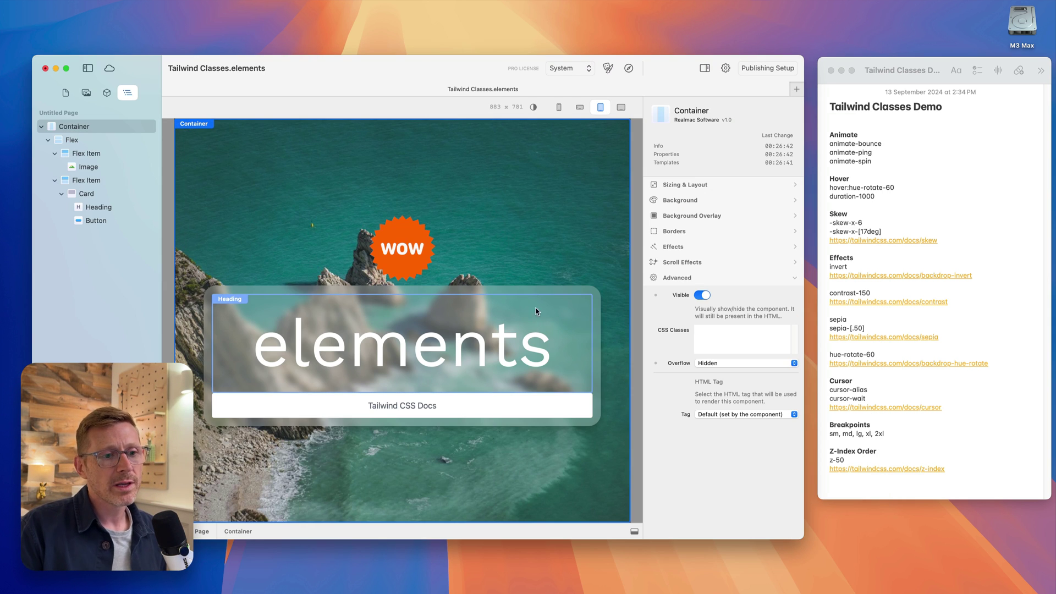
Enable Effects on the WOW image to try its Blur and Saturation filters, and disable Effects again.
click(549, 289)
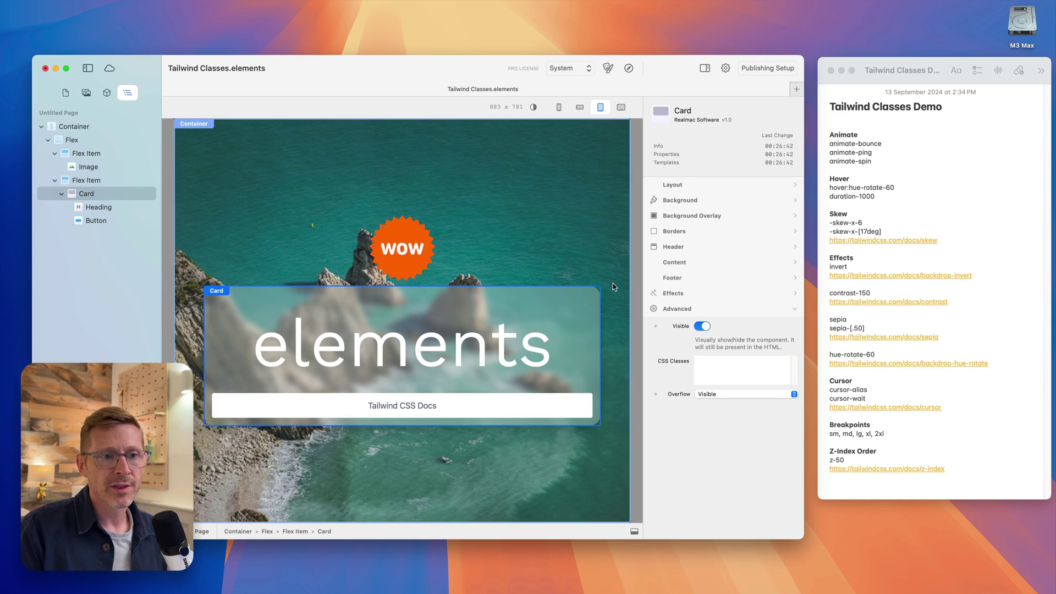
click(416, 247)
click(680, 233)
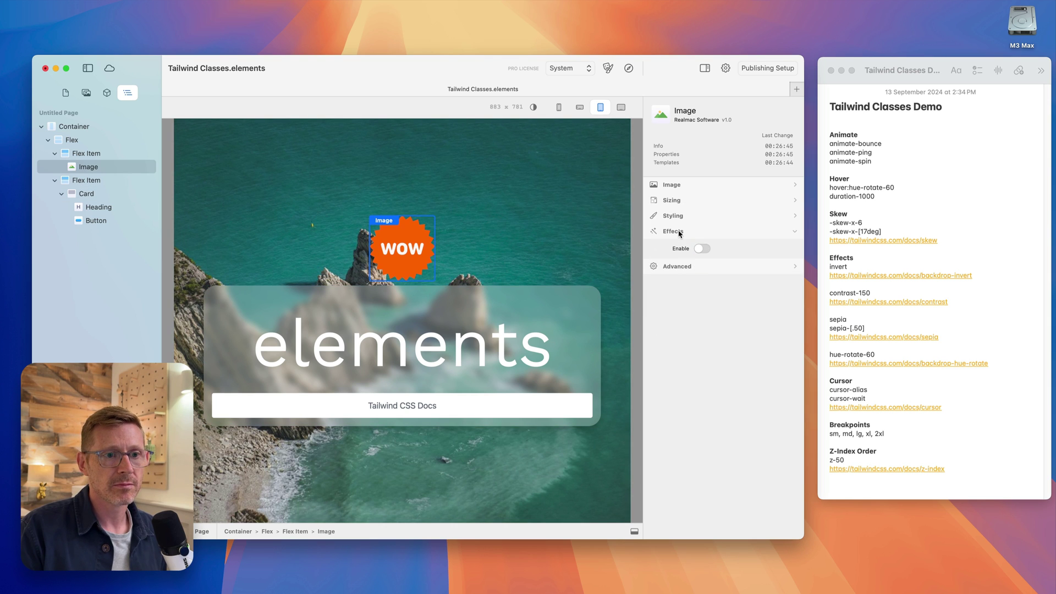
click(703, 249)
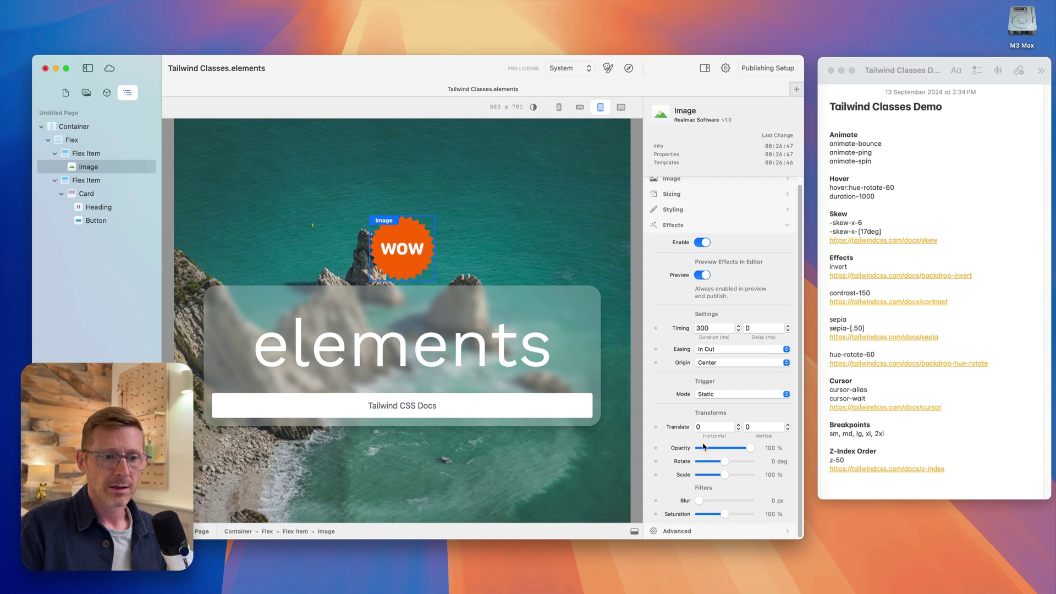
mouse_move(729, 516)
mouse_down()
mouse_move(702, 521)
mouse_move(737, 521)
mouse_move(700, 521)
mouse_move(726, 517)
mouse_up()
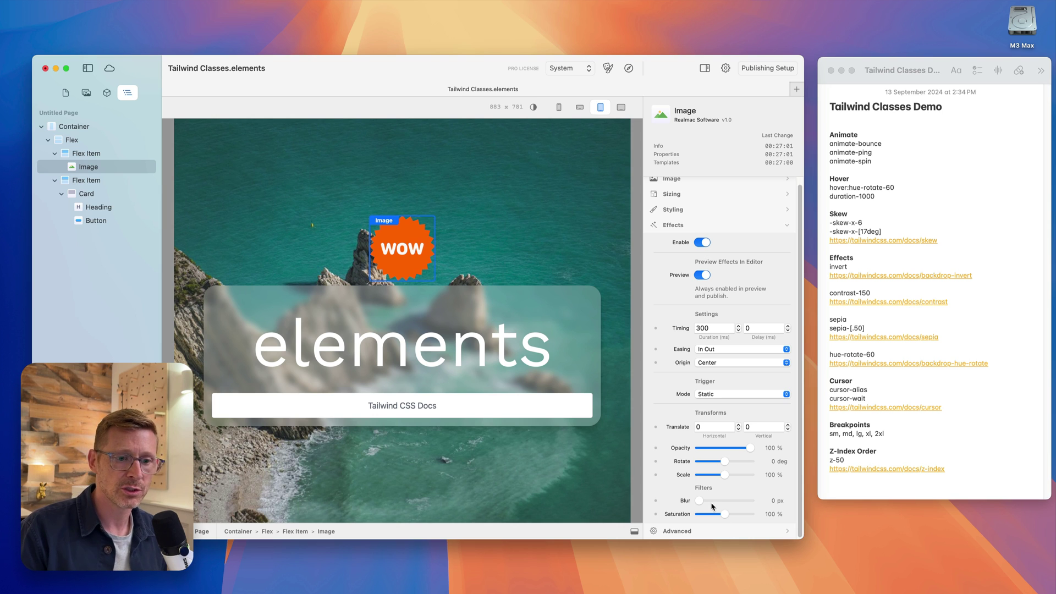
mouse_move(700, 501)
mouse_down()
mouse_move(716, 503)
mouse_move(697, 501)
mouse_up()
click(702, 242)
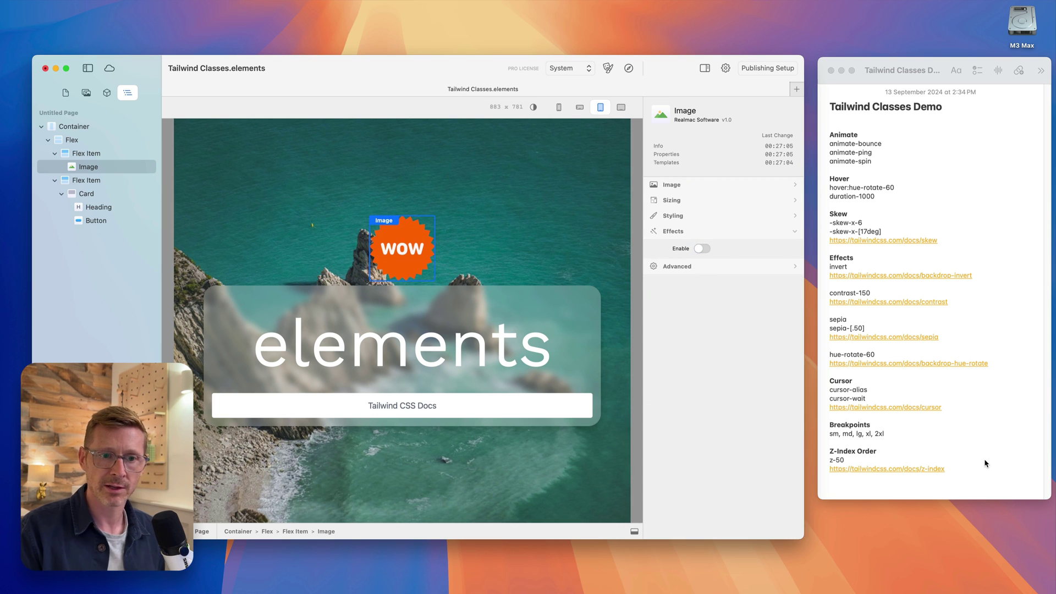
click(935, 429)
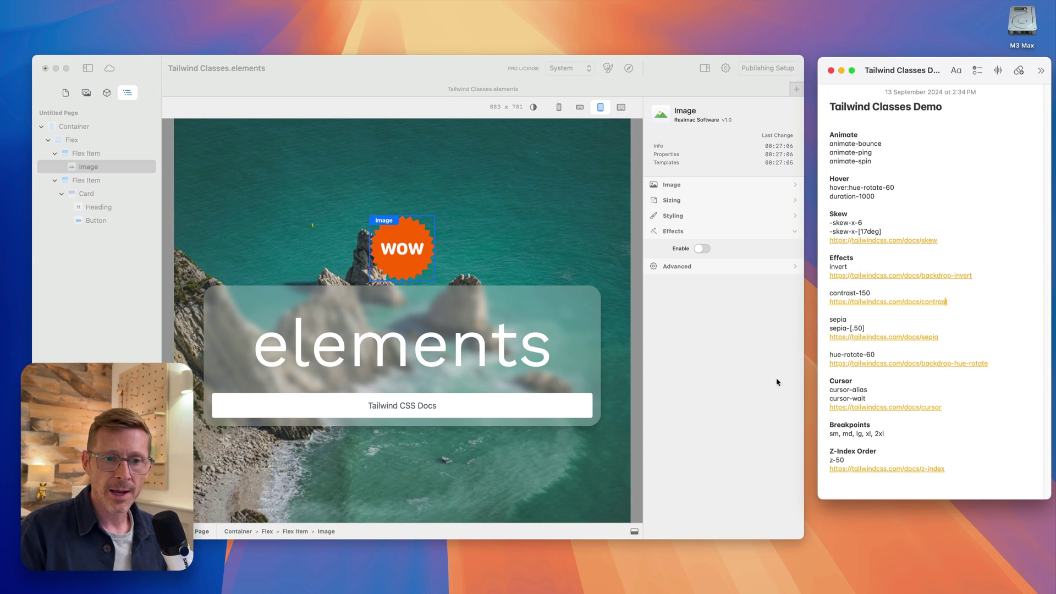
Open the Cursor page of the Tailwind docs from the notes, look over its list of classes, and return to the notes.
triple_click(868, 388)
click(873, 392)
drag(883, 392, 825, 391)
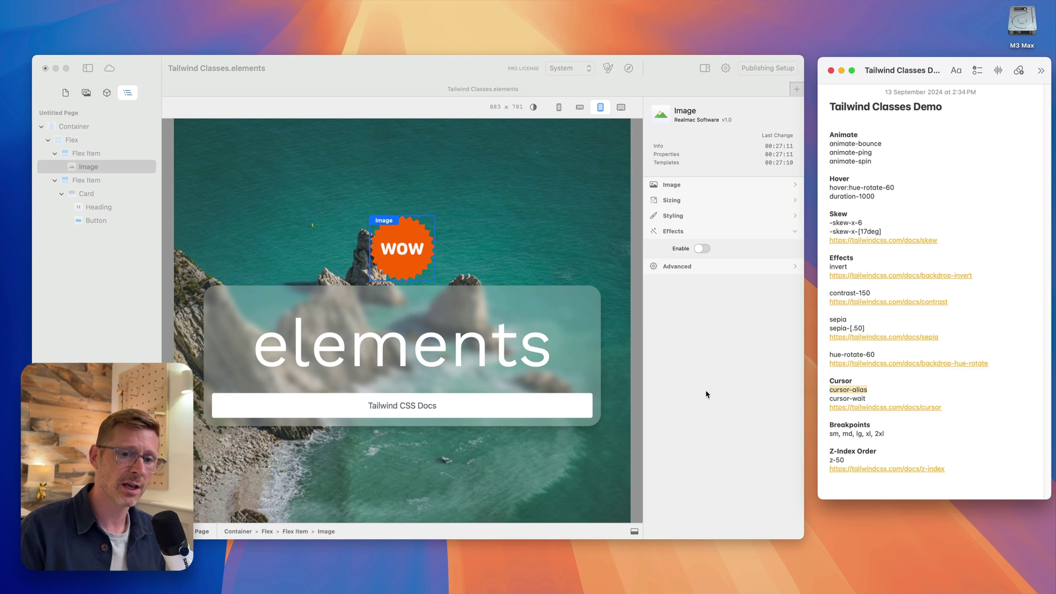
click(872, 408)
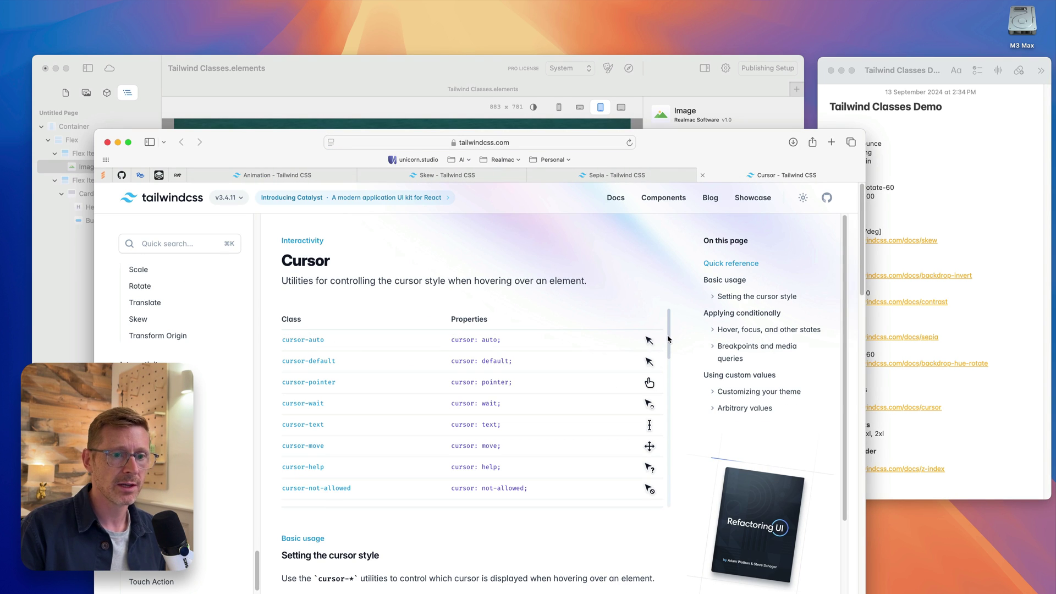
mouse_move(668, 337)
mouse_down()
mouse_move(660, 472)
mouse_move(667, 331)
mouse_up()
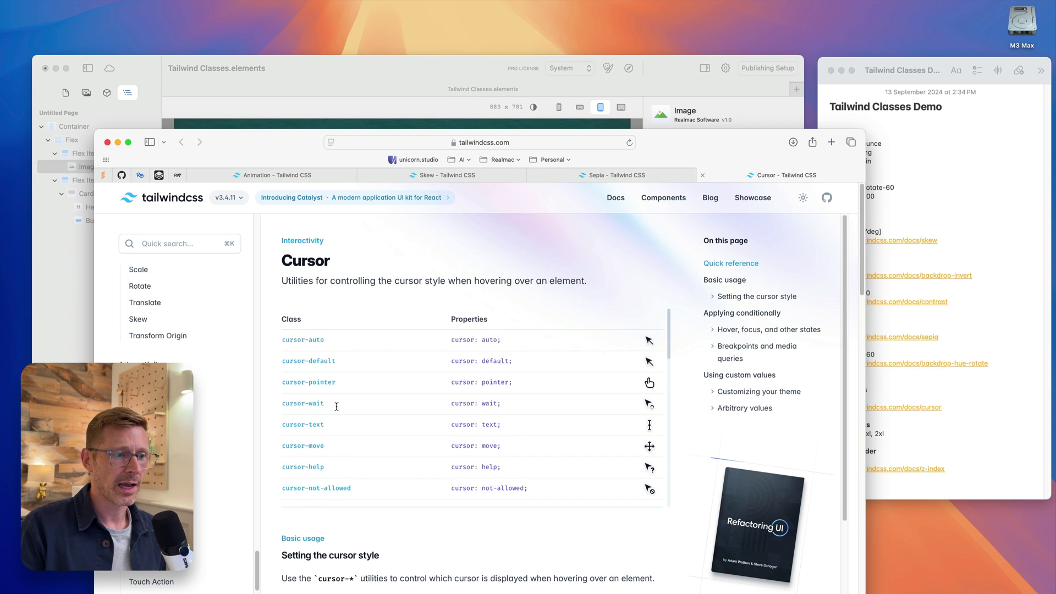
click(303, 74)
click(1046, 326)
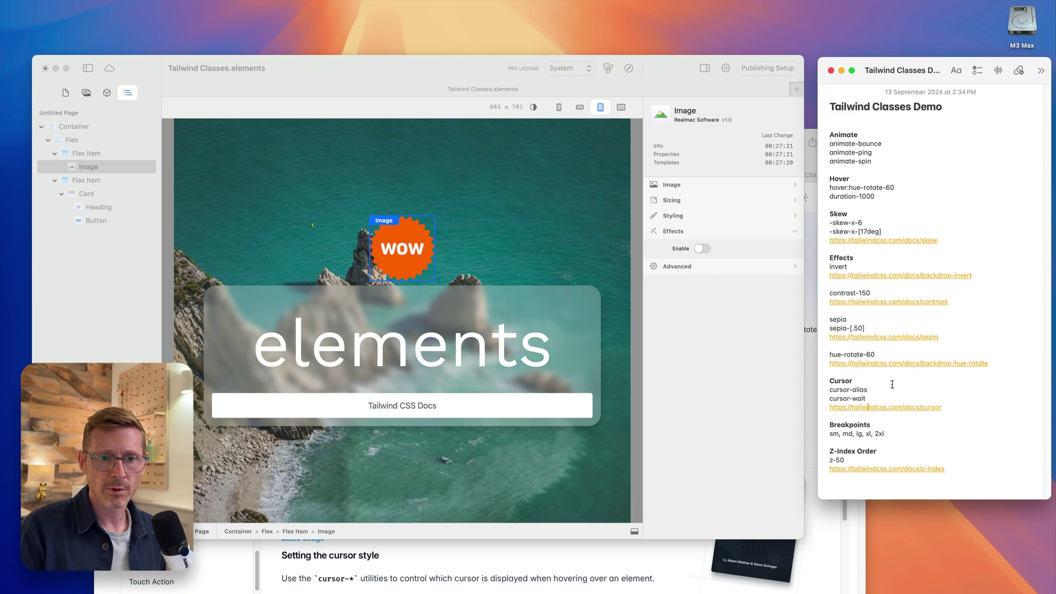
Copy cursor-wait from the notes and apply it as the CSS class of the Tailwind CSS Docs button.
drag(872, 392, 826, 399)
click(678, 281)
click(512, 411)
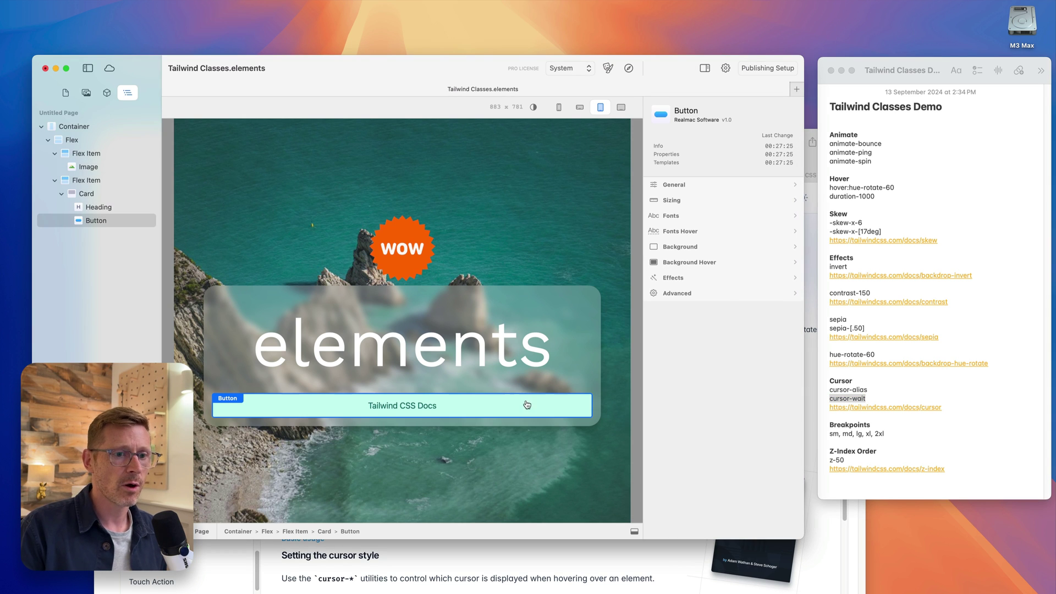
click(727, 297)
key(super+v)
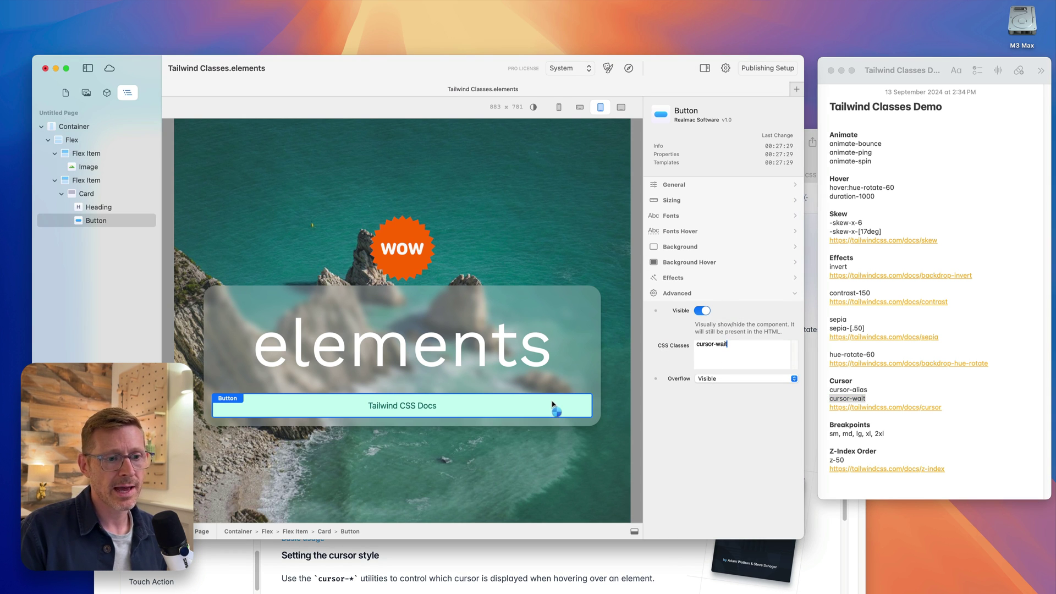
Replace the CSS class of the Tailwind CSS Docs button with cursor-alias copied from the notes.
drag(879, 392, 825, 389)
key(super+c)
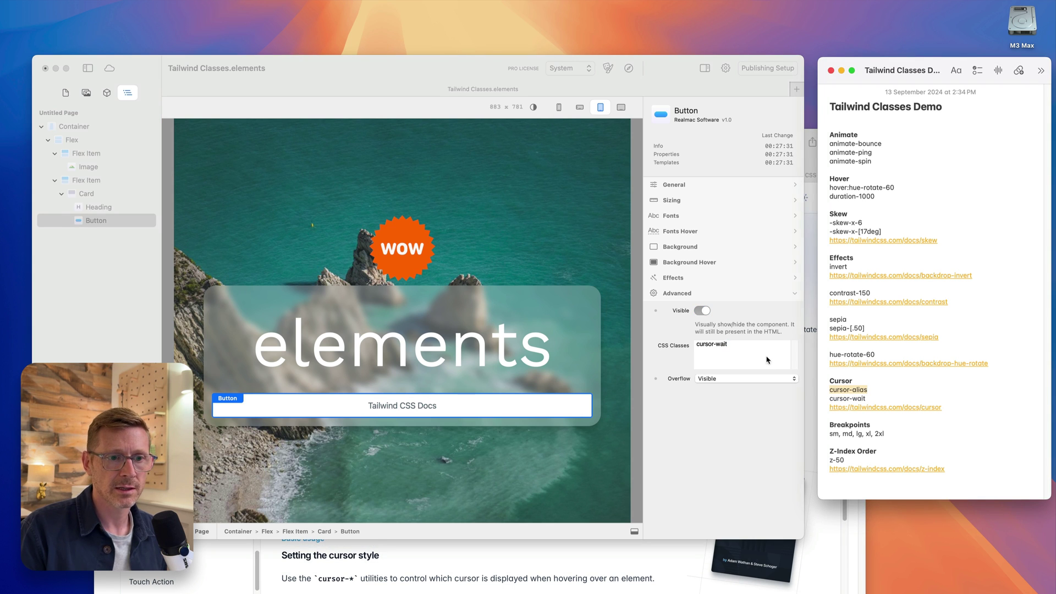
click(768, 360)
key(super+a)
key(super+v)
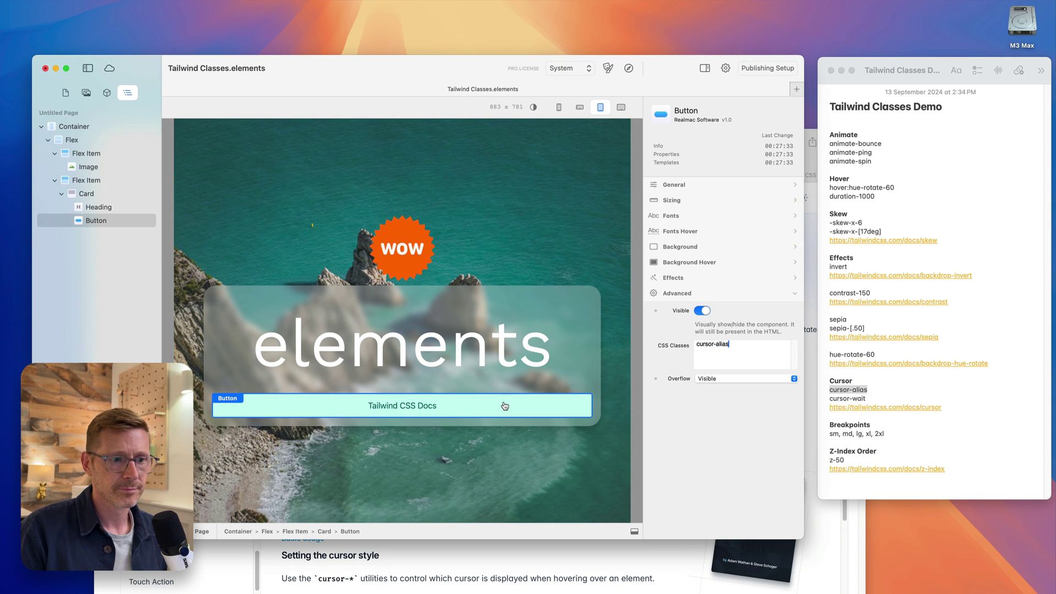
Check the CSS classes of the Container and of the Tailwind CSS Docs button.
click(578, 425)
click(772, 335)
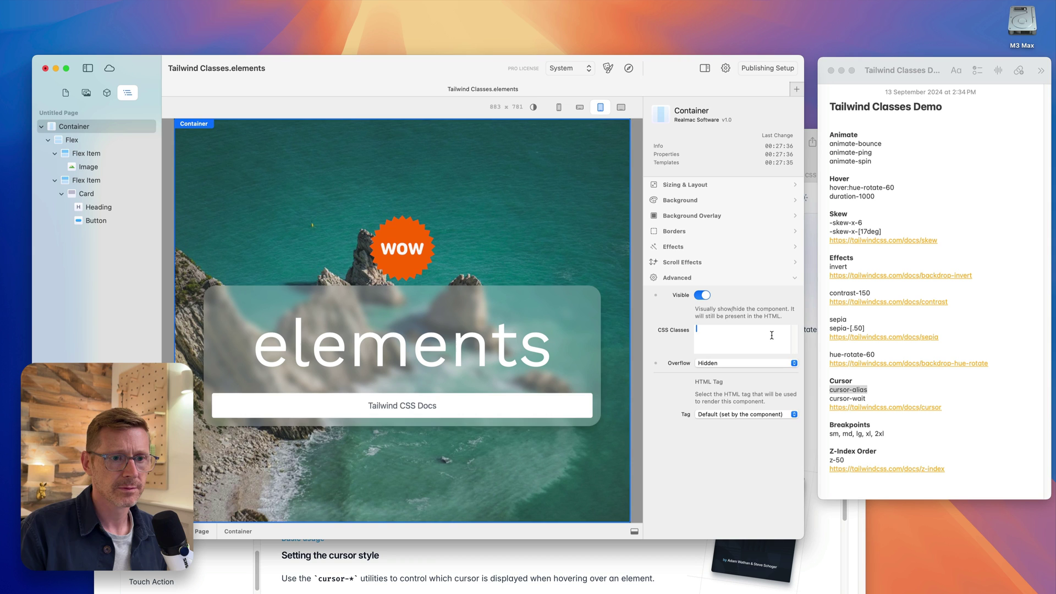
click(545, 416)
key(super+a)
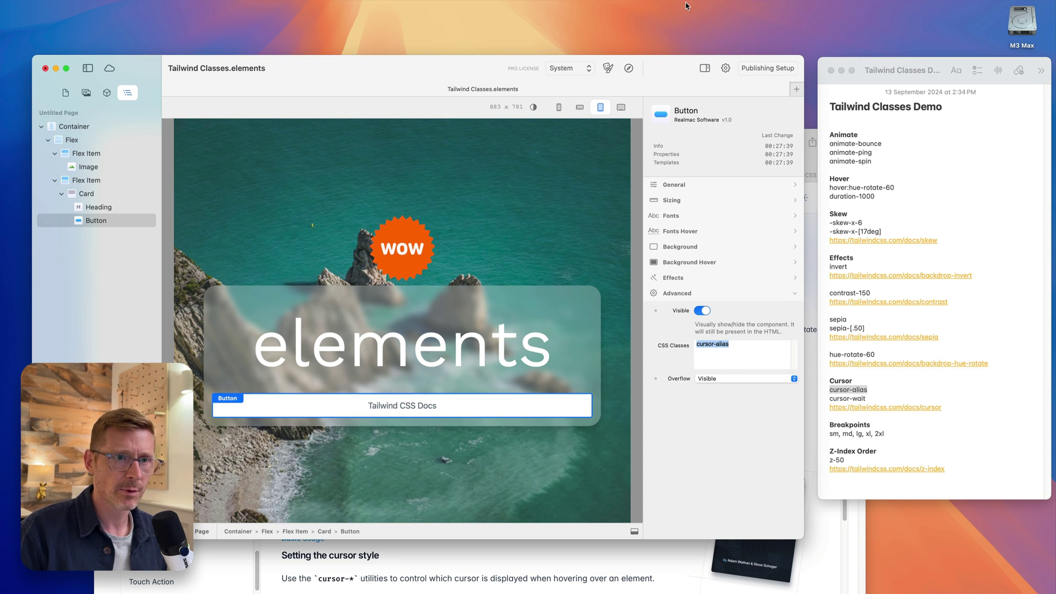
Open the Cursor page of the Tailwind docs from the notes and copy the cursor-alias class name from its table.
click(877, 396)
click(877, 407)
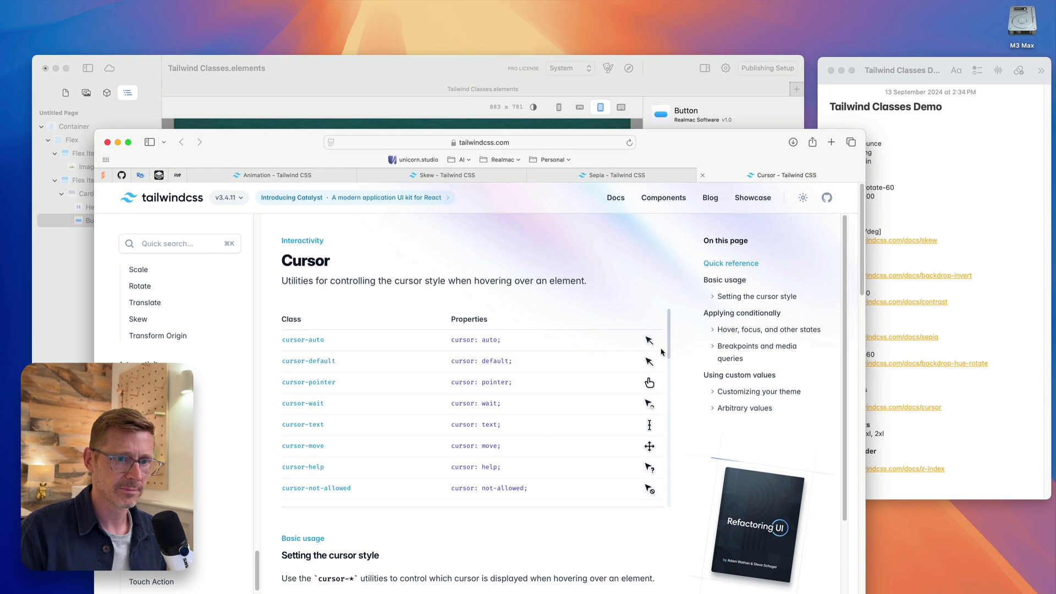
drag(670, 353, 664, 416)
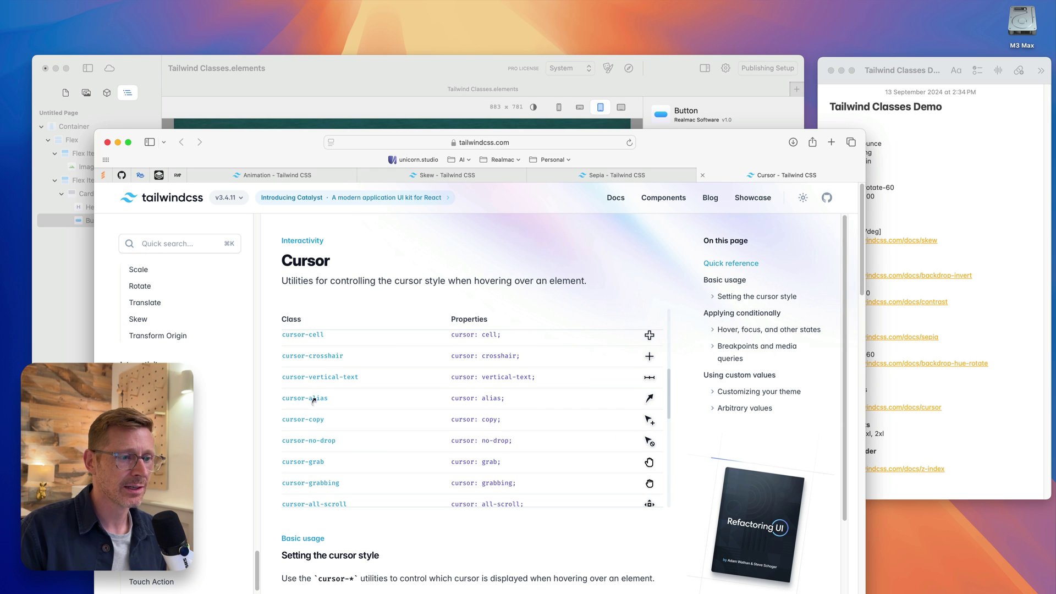
drag(284, 400, 325, 316)
Switch to Elements and paste the copied class text into the WOW image's CSS classes.
click(395, 123)
click(405, 245)
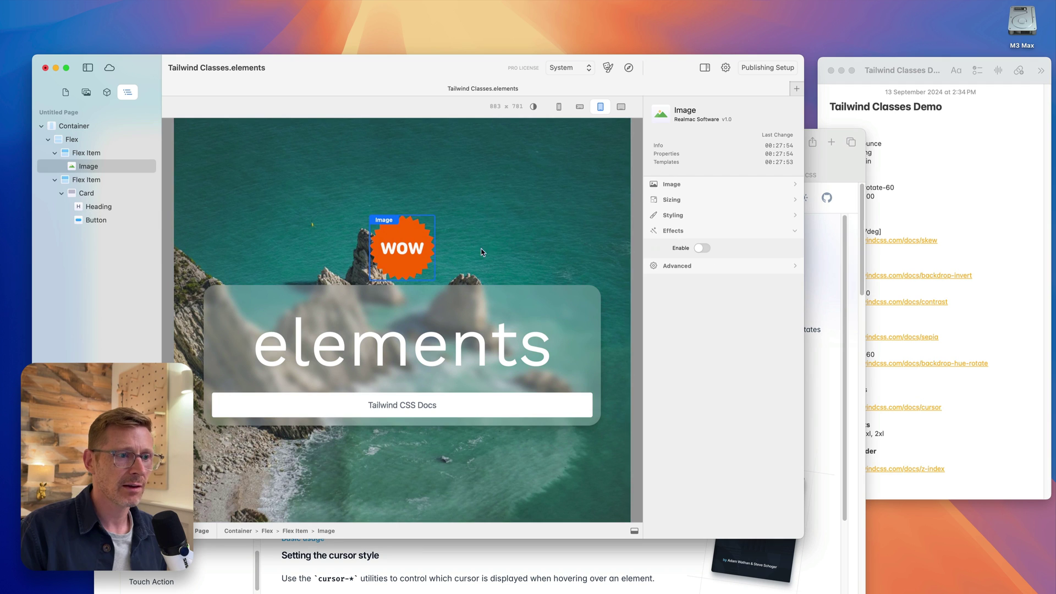
click(777, 267)
key(super+v)
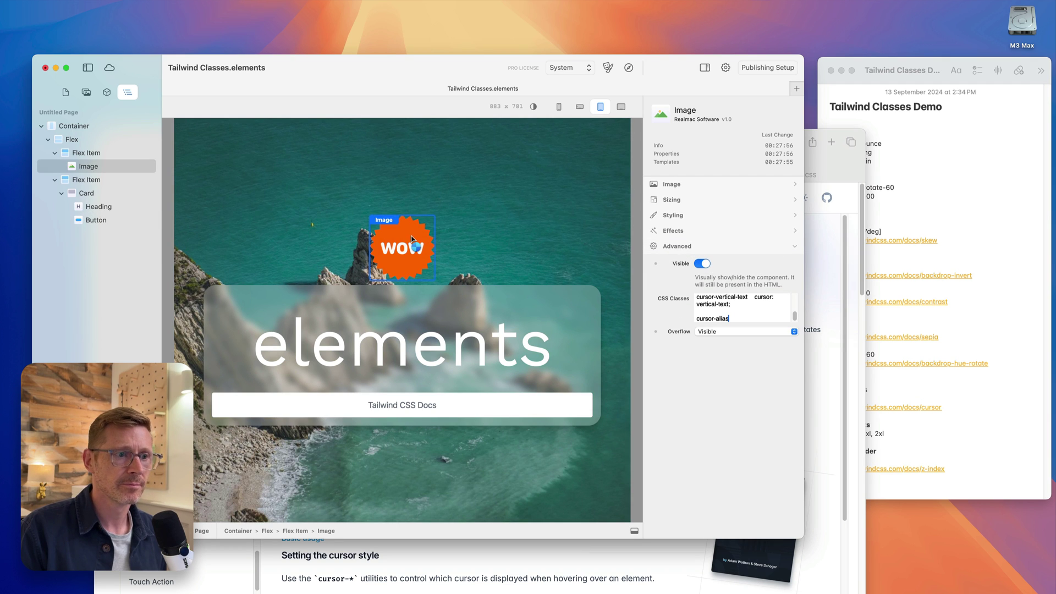
Delete the surplus pasted text from the WOW image's CSS classes, leaving only cursor-alias.
drag(752, 315, 686, 260)
key(BackSpace)
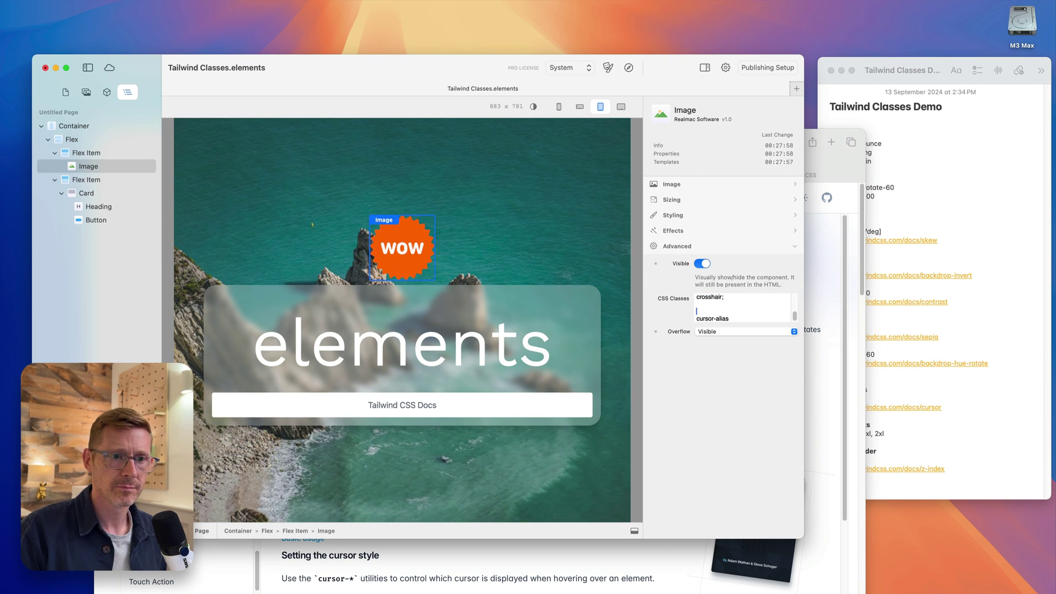
key(shift+Up)
key(shift+Up)
key(shift+Up)
key(shift+Up)
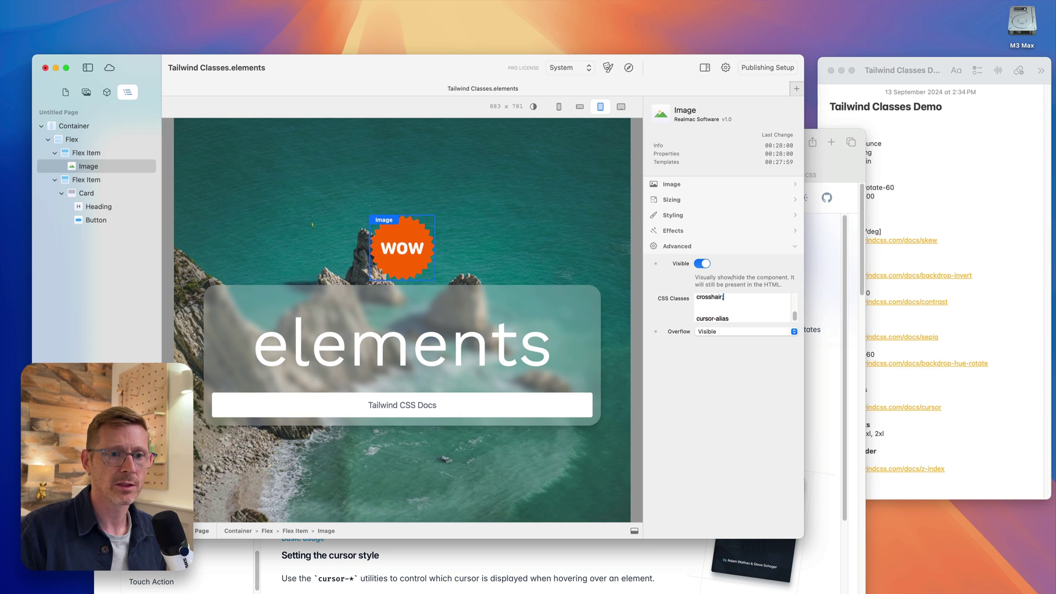
key(shift+Up)
key(shift+Up)
key(shift+Up)
key(shift+Up)
key(shift+Up)
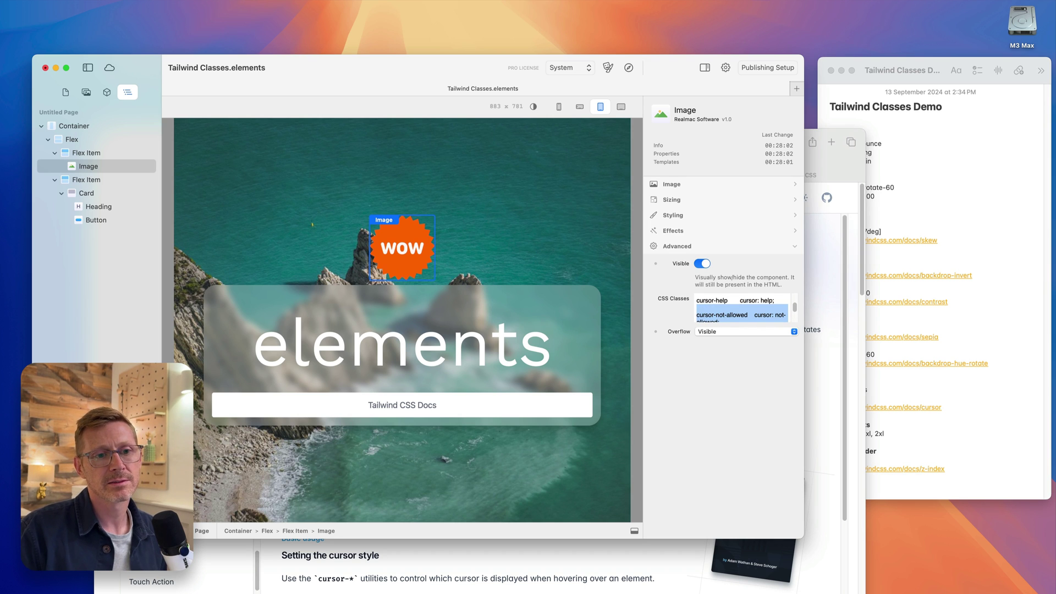
key(shift+Up)
key(shift+Up)
key(shift+Up)
key(shift+Up)
key(shift+Up)
key(shift+Up)
key(shift+Up)
key(shift+Up)
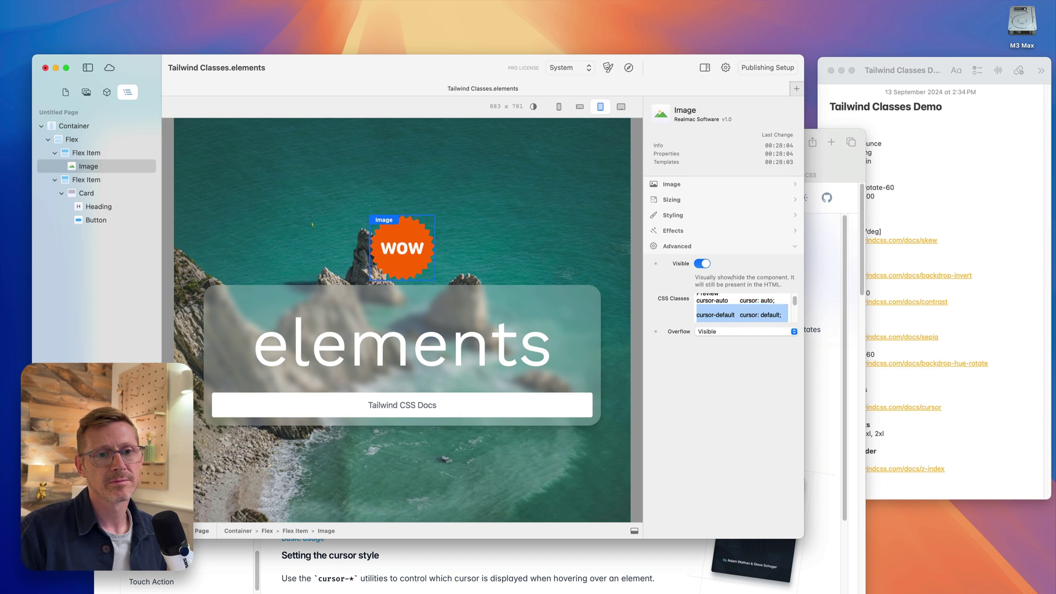
key(shift+Up)
key(BackSpace)
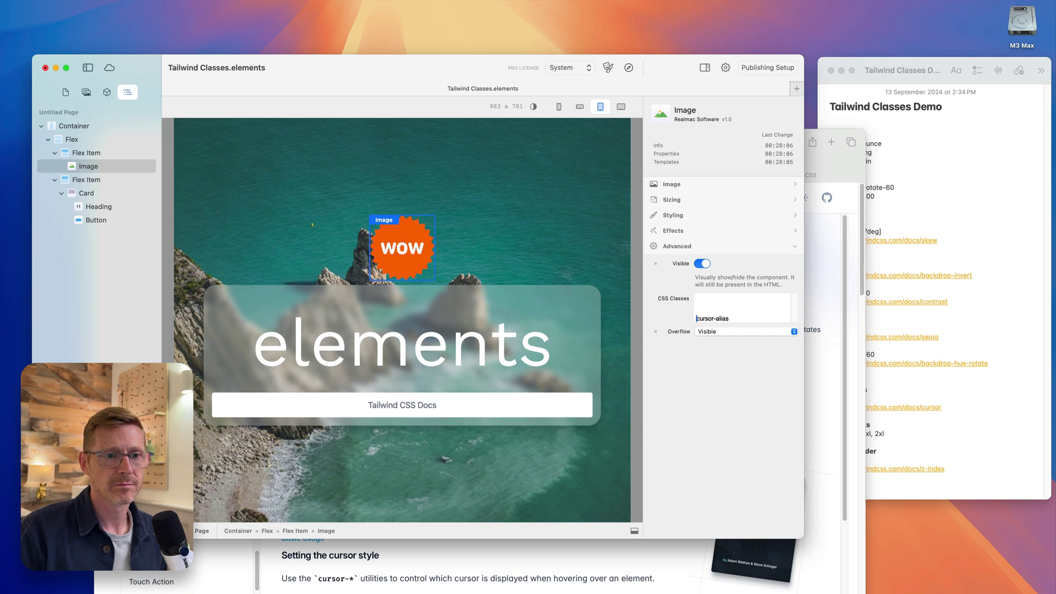
key(BackSpace)
key(BackSpace)
key(BackSpace)
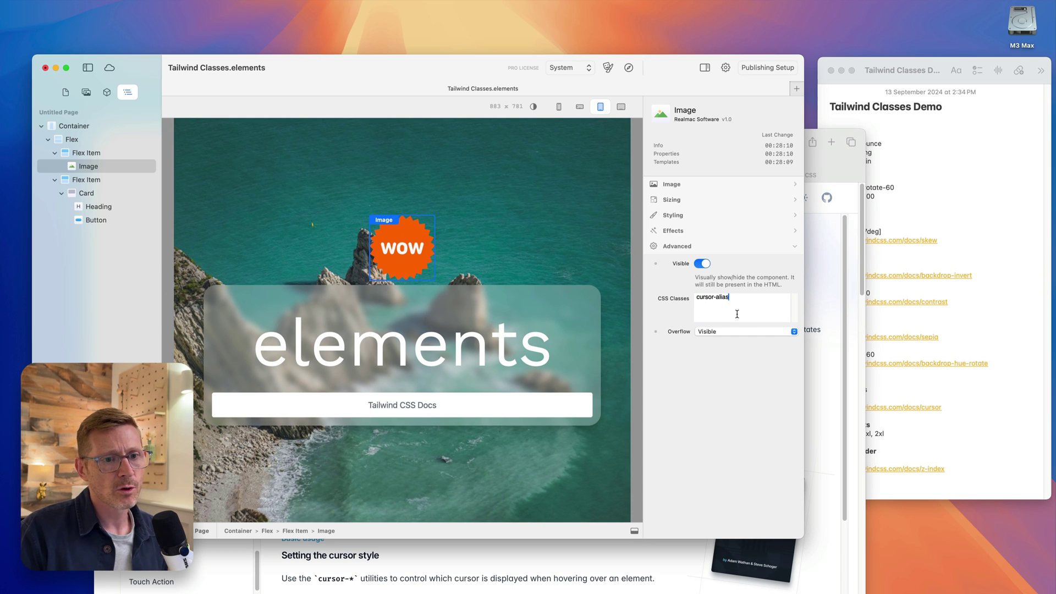
key(super+a)
key(Right)
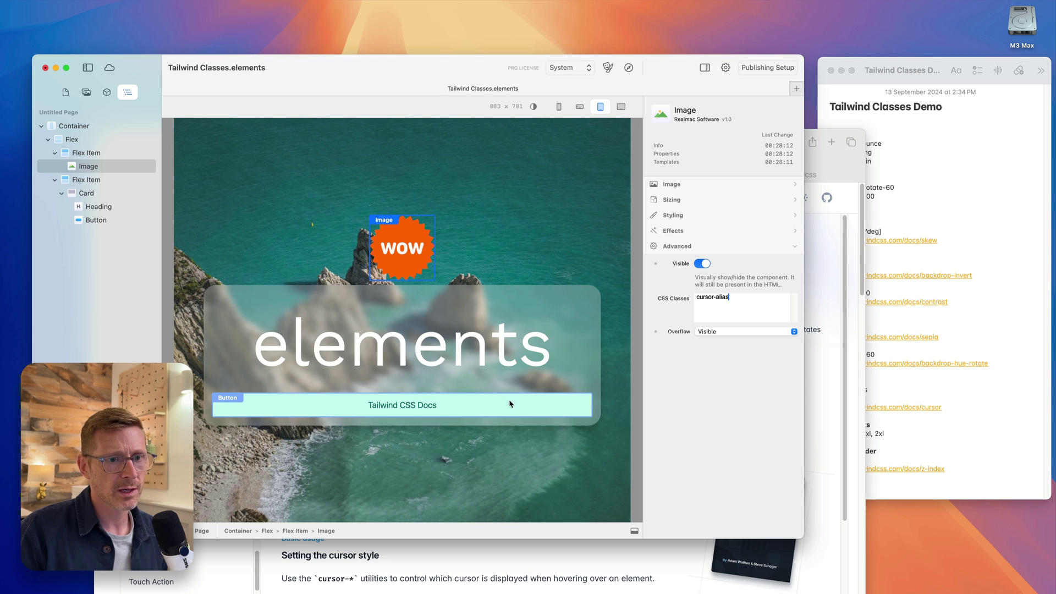
Preview the page in the browser to test the button's cursor-alias pointer, and quit the browser.
click(510, 407)
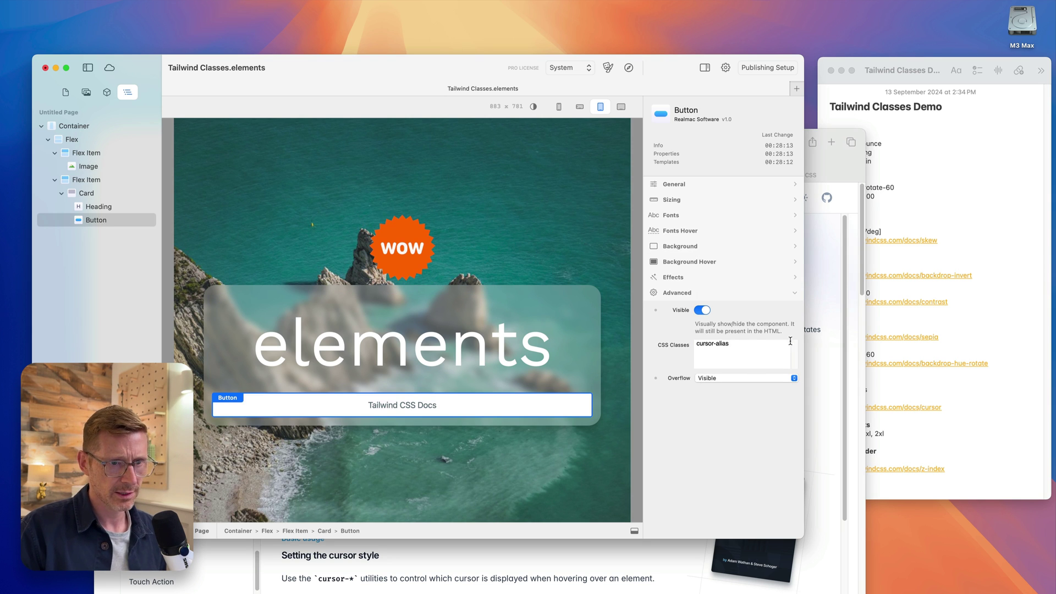
click(748, 349)
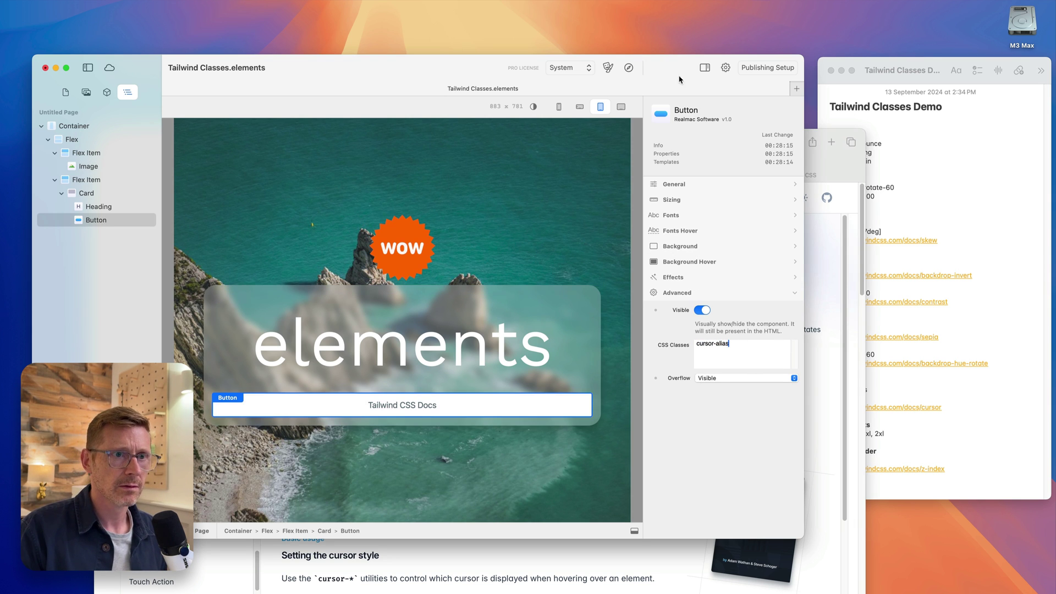
click(629, 67)
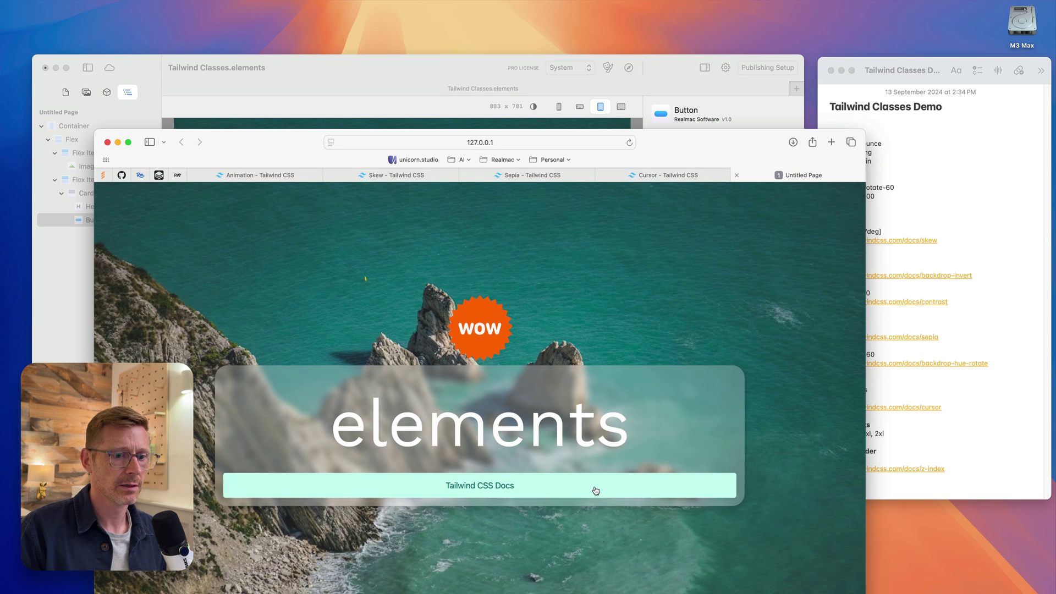
key(super+q)
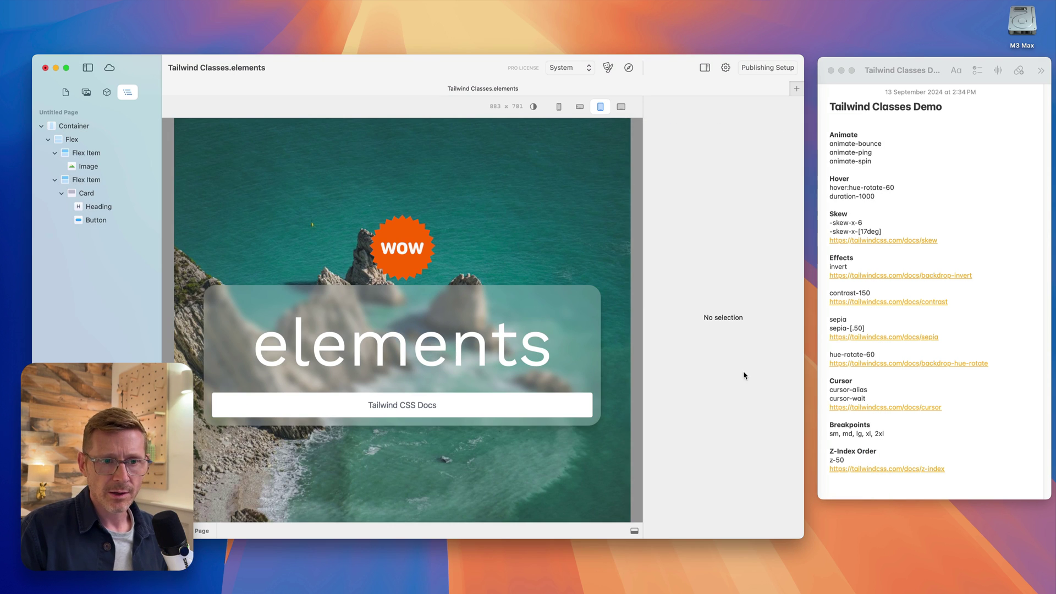
Try cursor-wait from the notes as the CSS class of the Tailwind CSS Docs button, and clear the button's CSS classes.
click(455, 404)
click(873, 414)
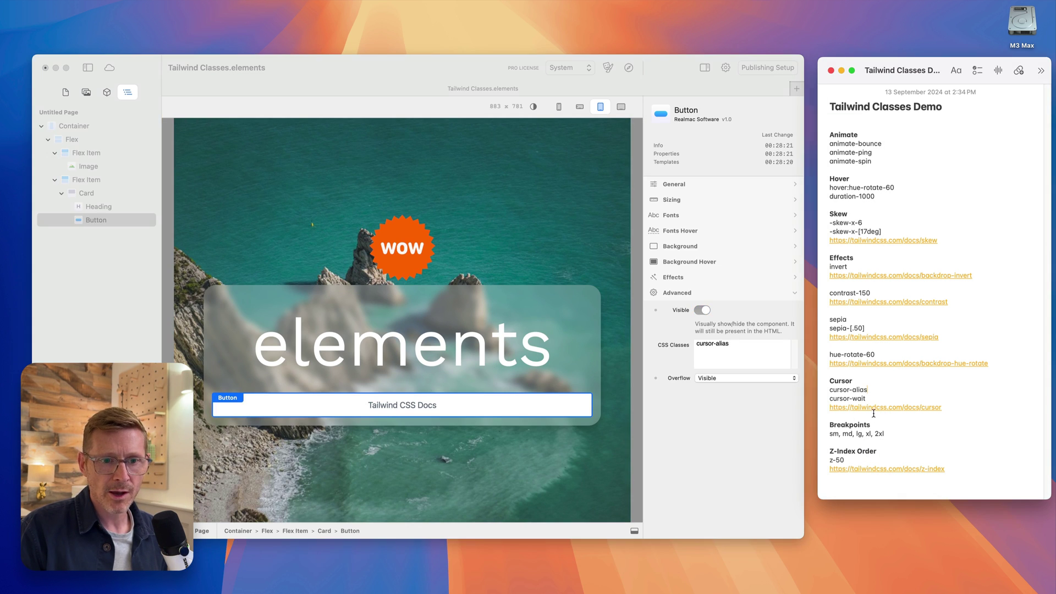
click(825, 393)
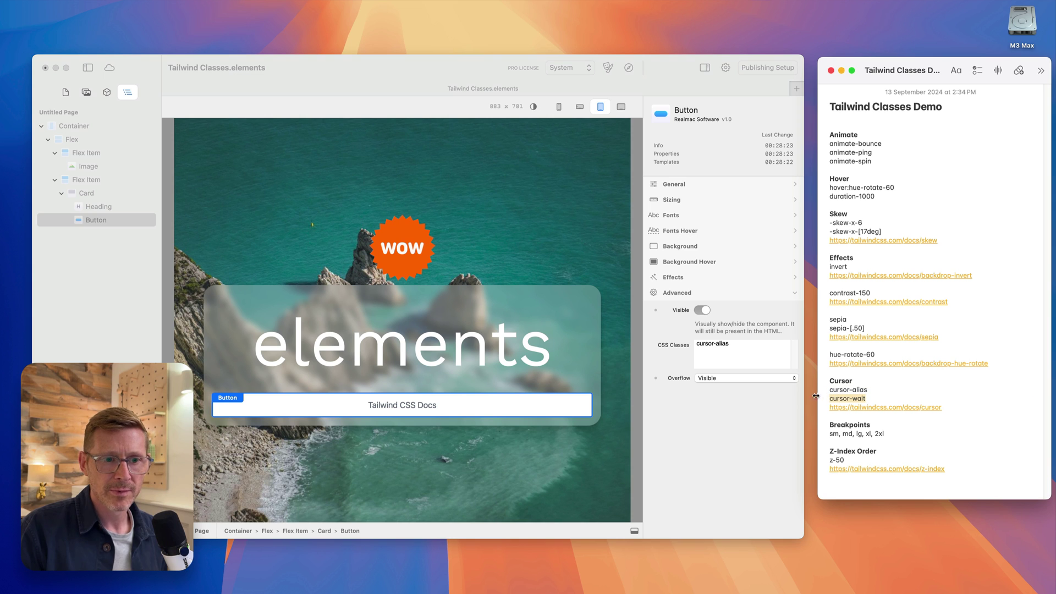
click(748, 350)
key(super+a)
text(cursor-wait)
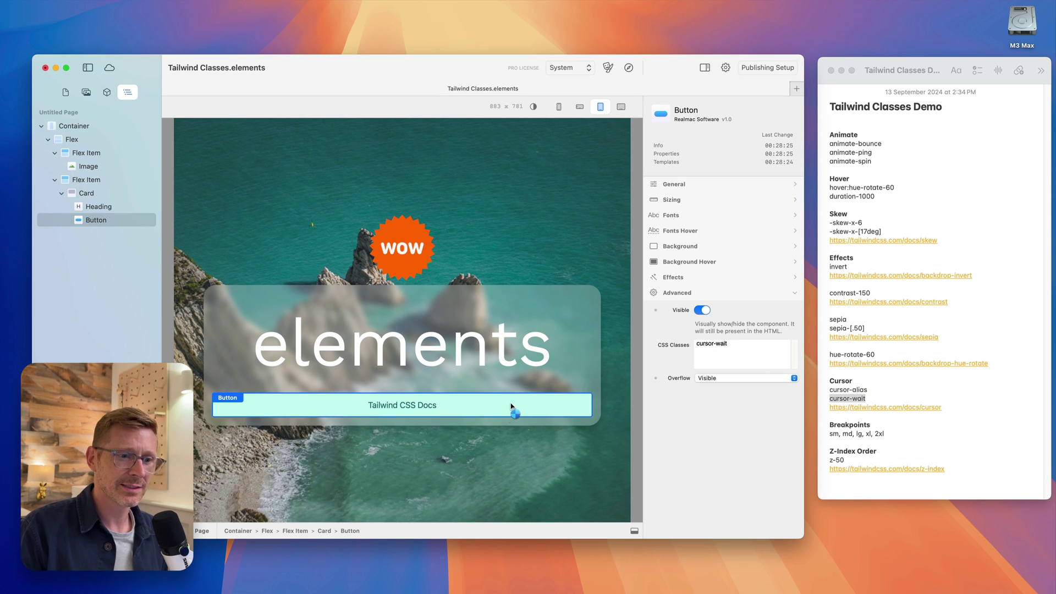
key(super+a)
key(BackSpace)
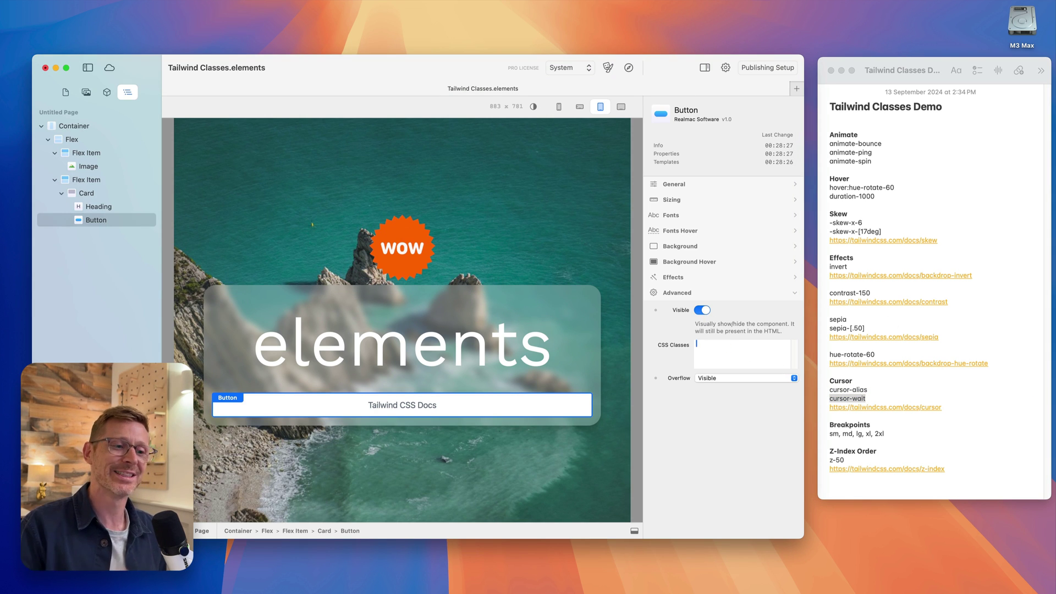
Copy hue-rotate-60 from the notes and apply it as the Container's CSS class.
click(878, 384)
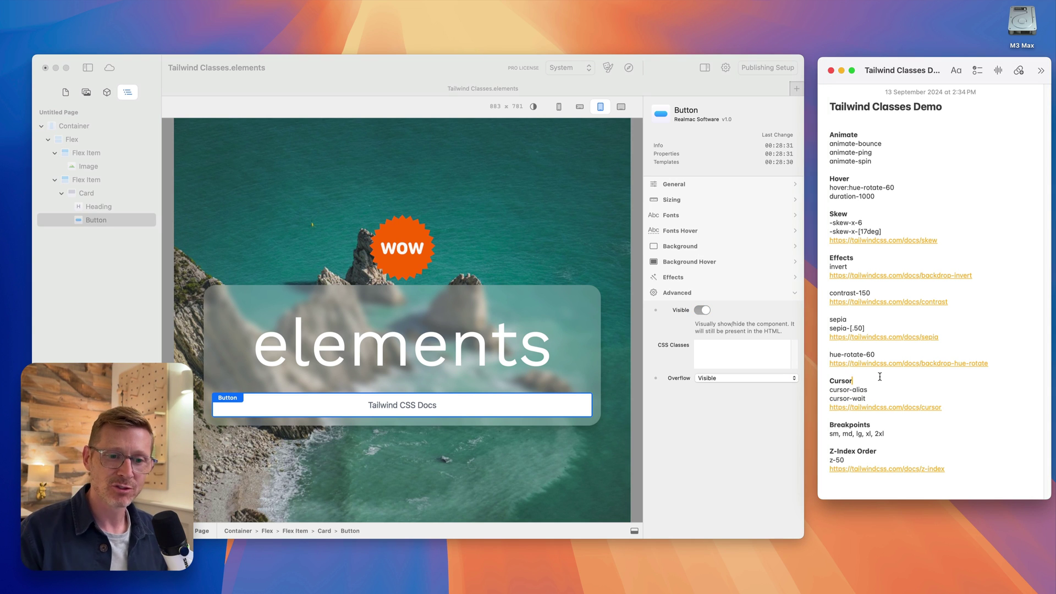
click(572, 213)
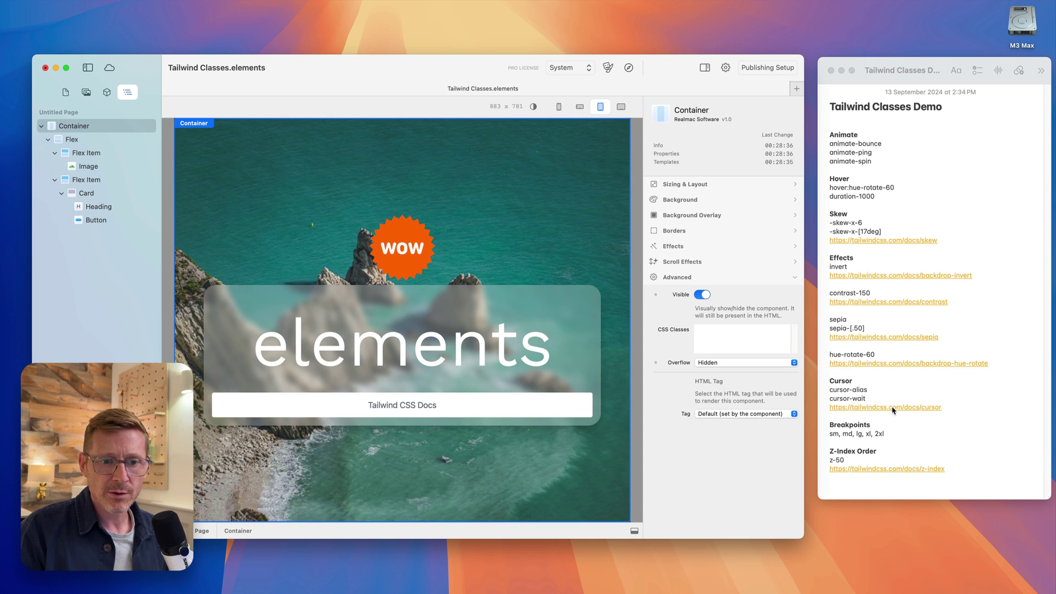
click(861, 451)
drag(887, 434, 819, 434)
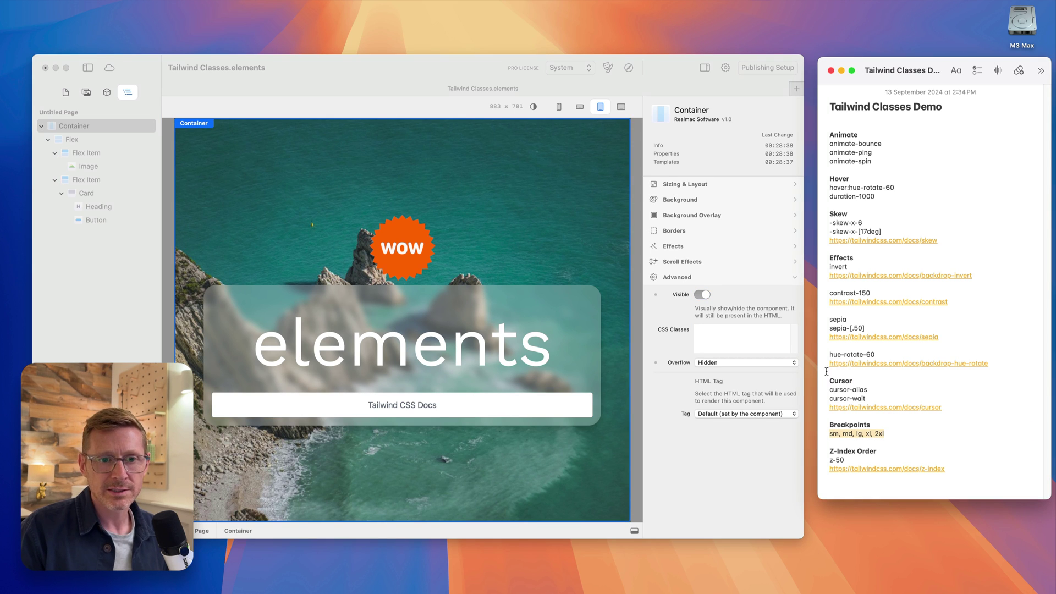
drag(881, 353, 823, 352)
key(super+c)
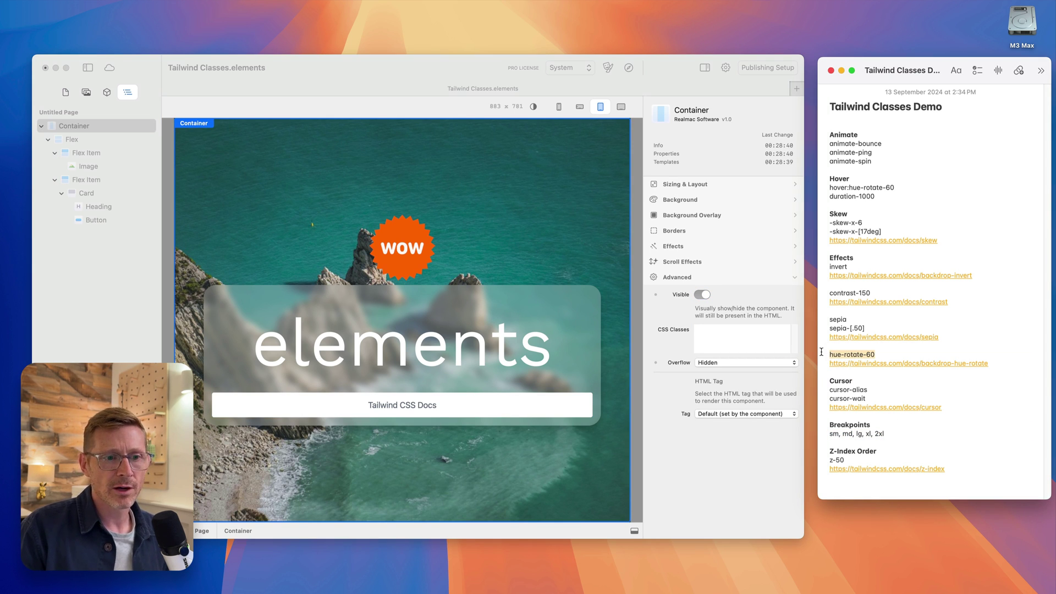
click(585, 175)
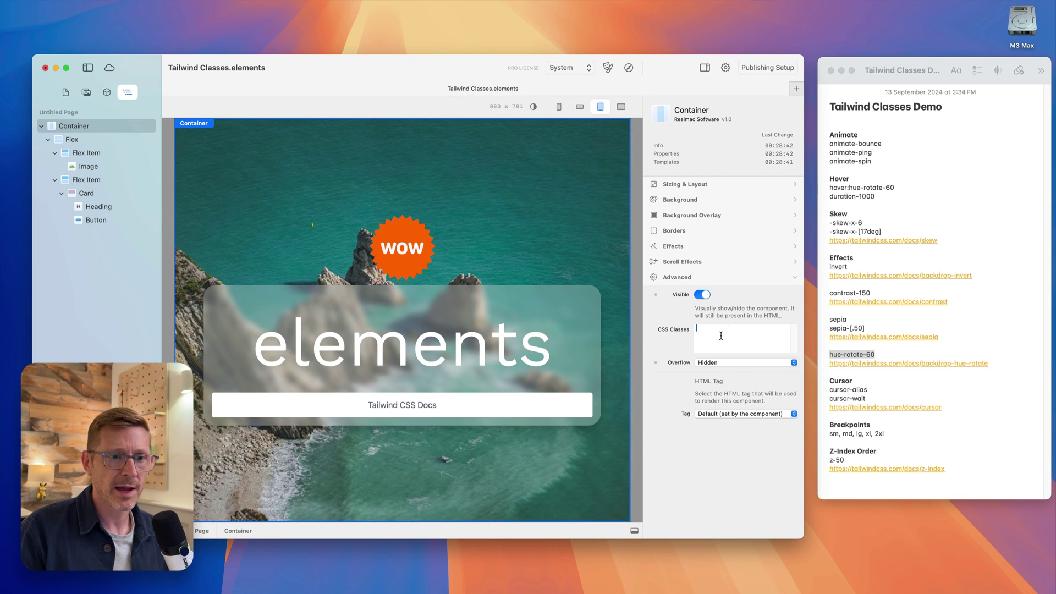
key(super+v)
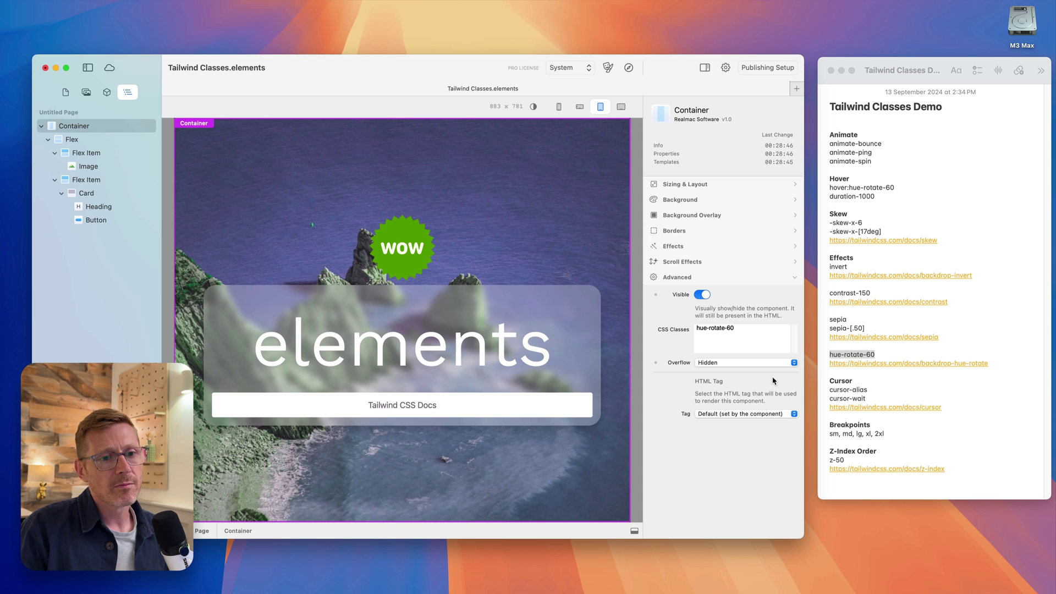
Check the breakpoint names in the notes and in the theme's Screens settings, and close the theme window.
drag(712, 333, 690, 324)
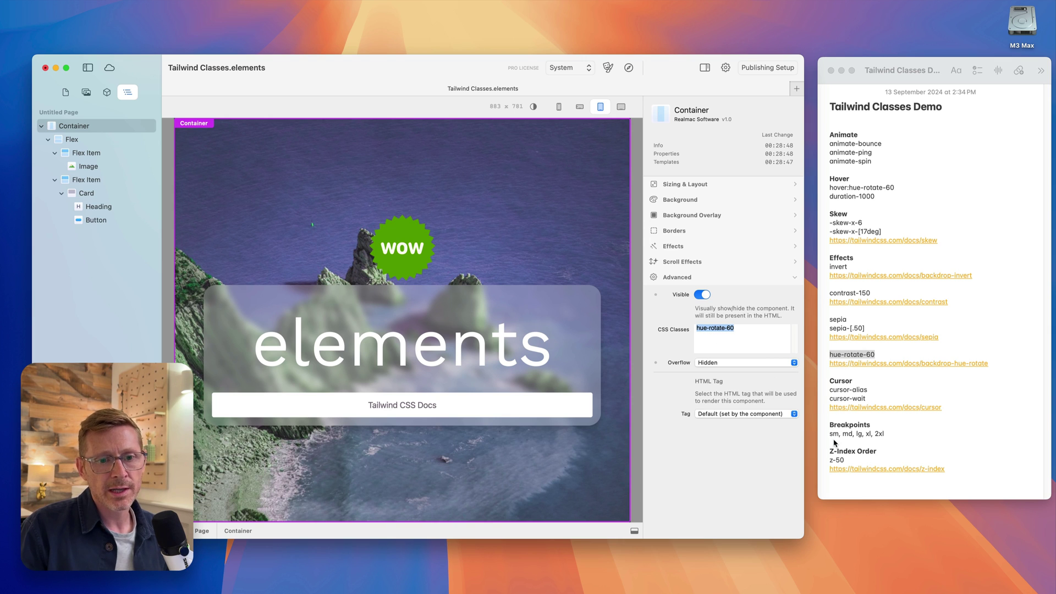
click(882, 429)
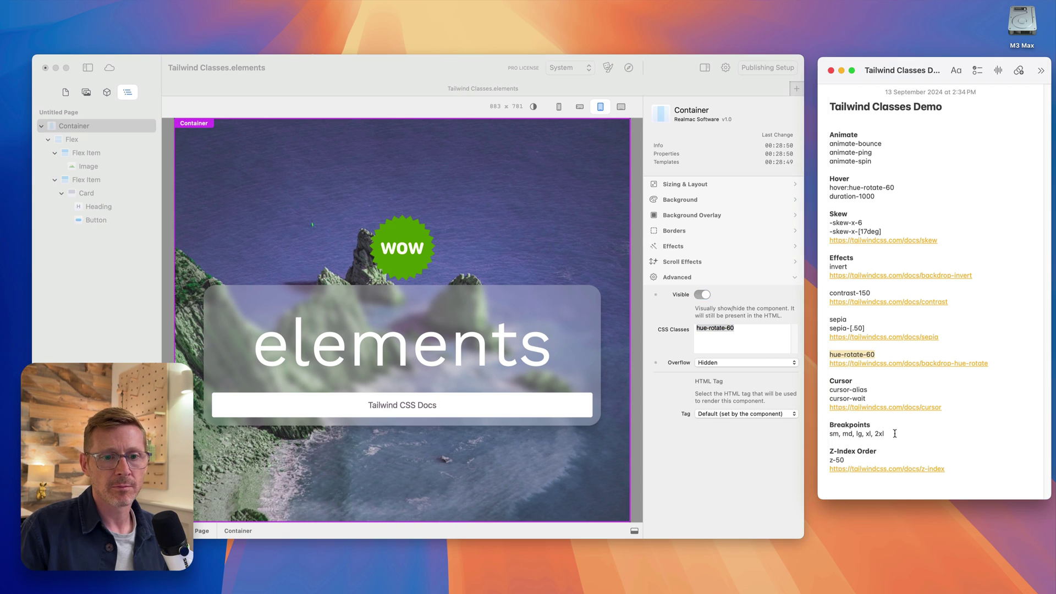
click(858, 439)
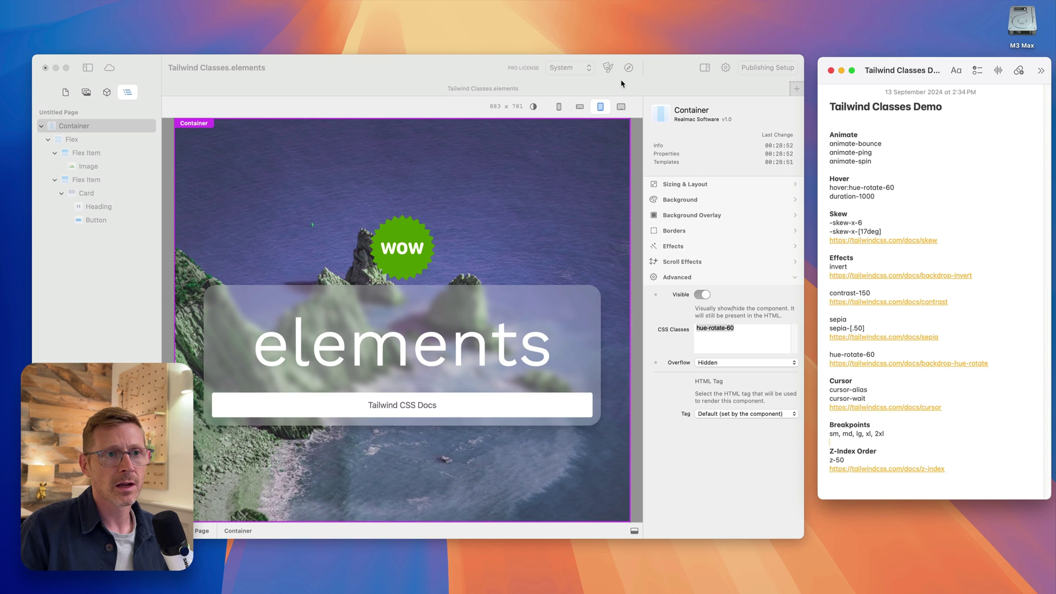
click(608, 67)
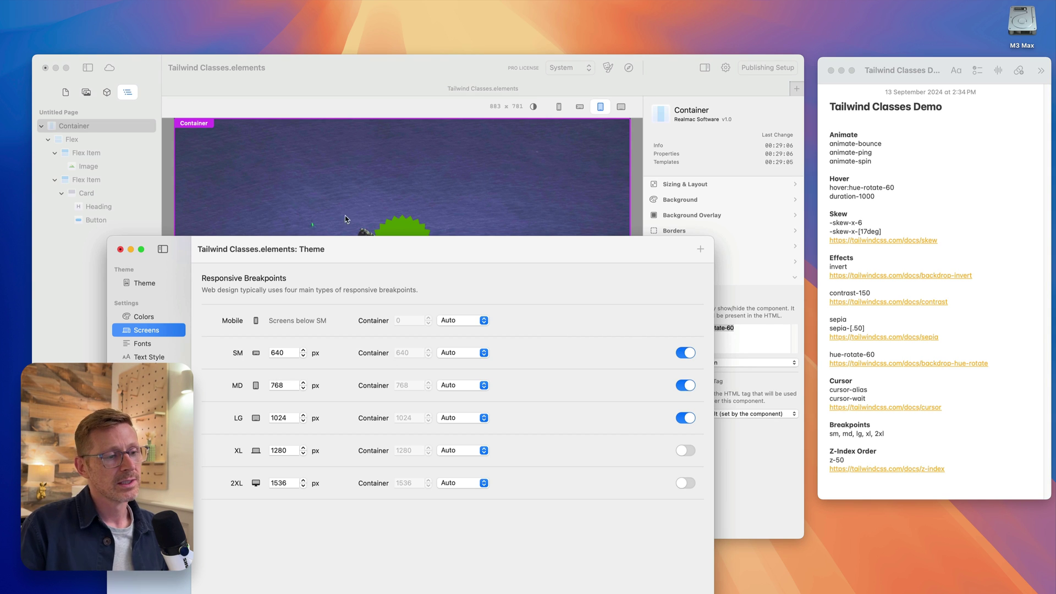
click(120, 250)
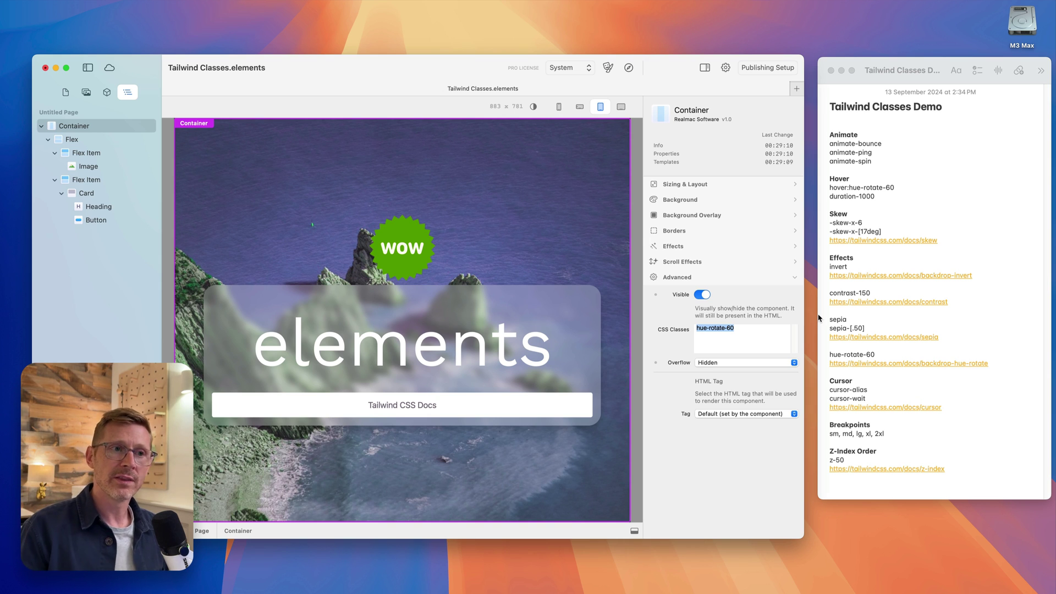
Preview the page at the mobile, sm, md and lg breakpoint sizes, finishing on mobile.
click(559, 106)
click(580, 106)
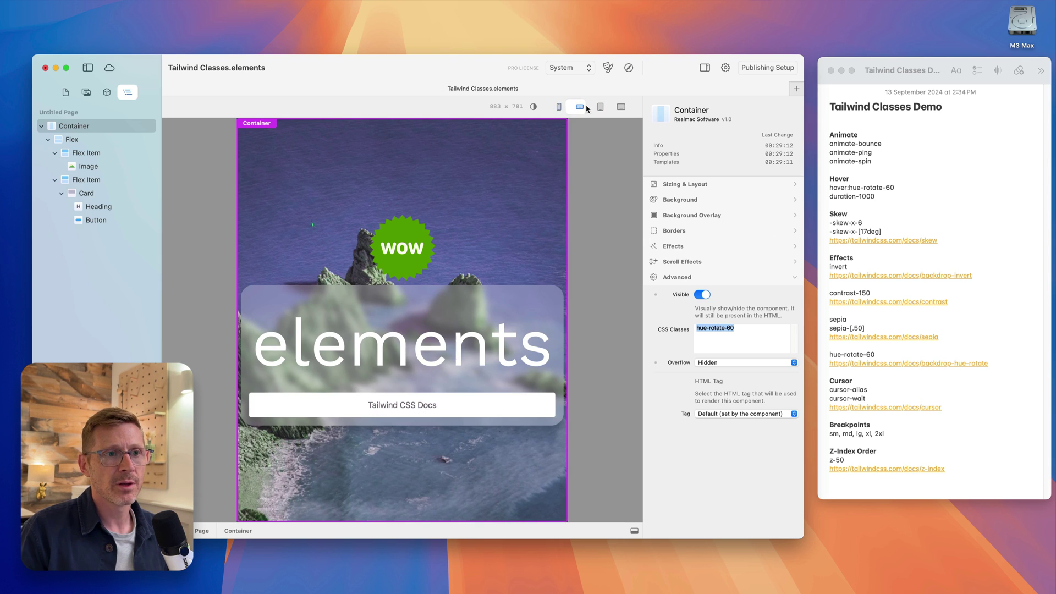
click(601, 107)
click(621, 107)
click(579, 106)
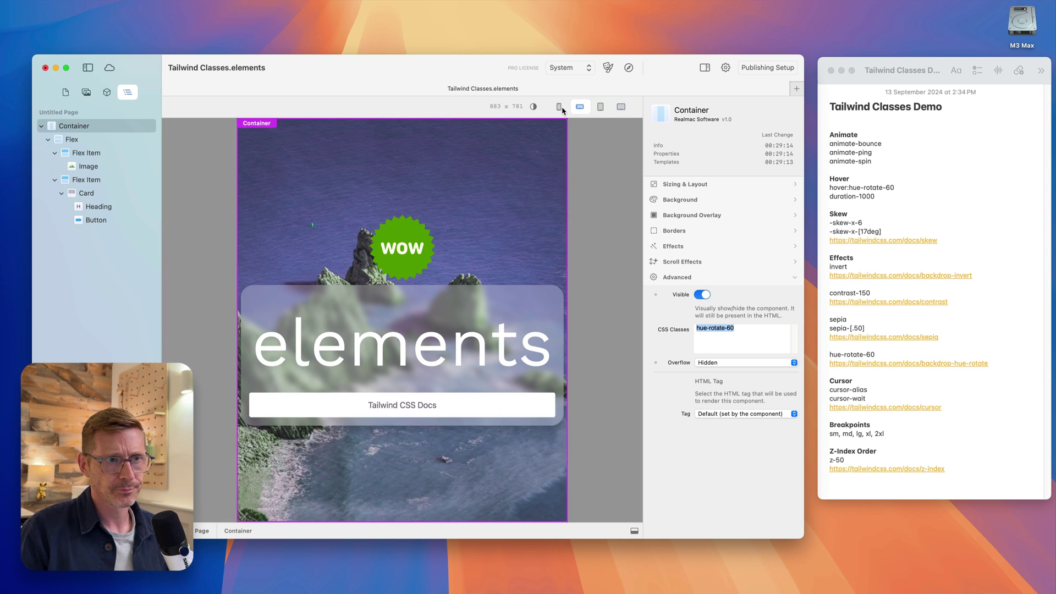
click(558, 107)
Try the md: prefix on the Container's hue-rotate-60 class and test it by widening the preview past the md breakpoint.
click(890, 441)
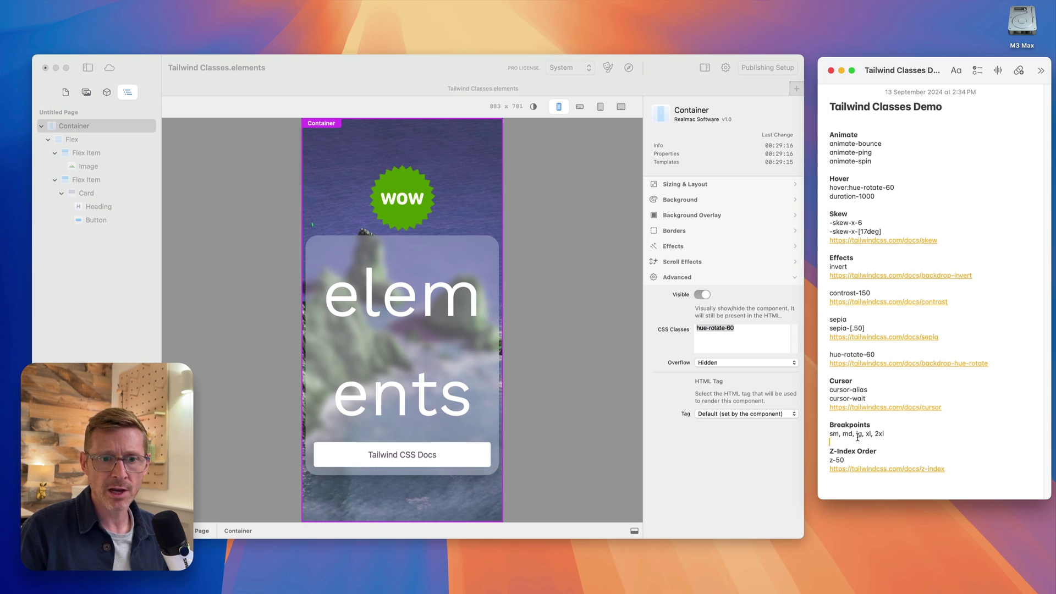
click(709, 338)
key(Left)
text(md:)
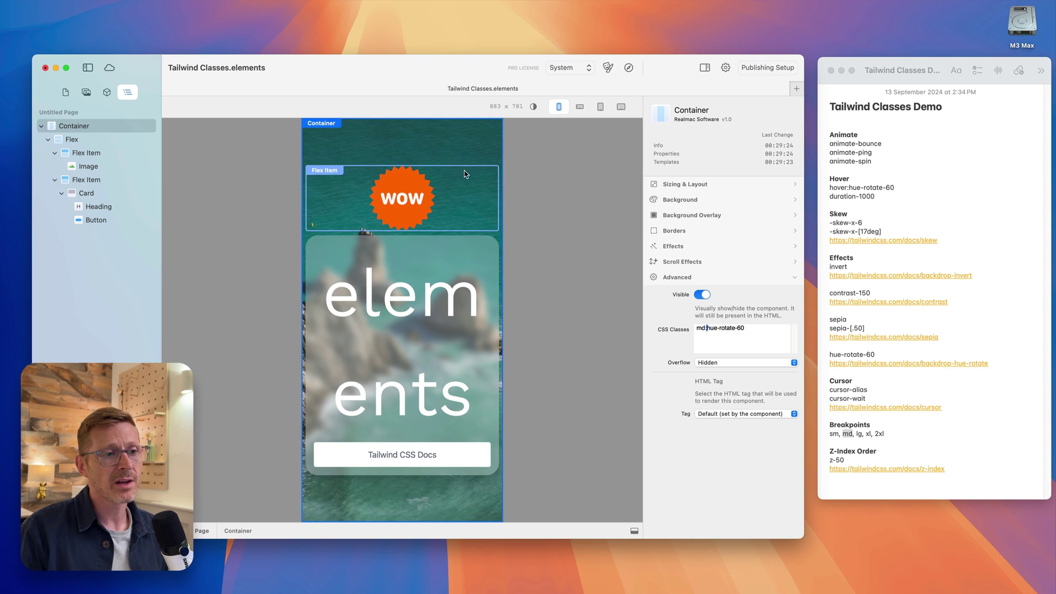
drag(502, 200, 576, 201)
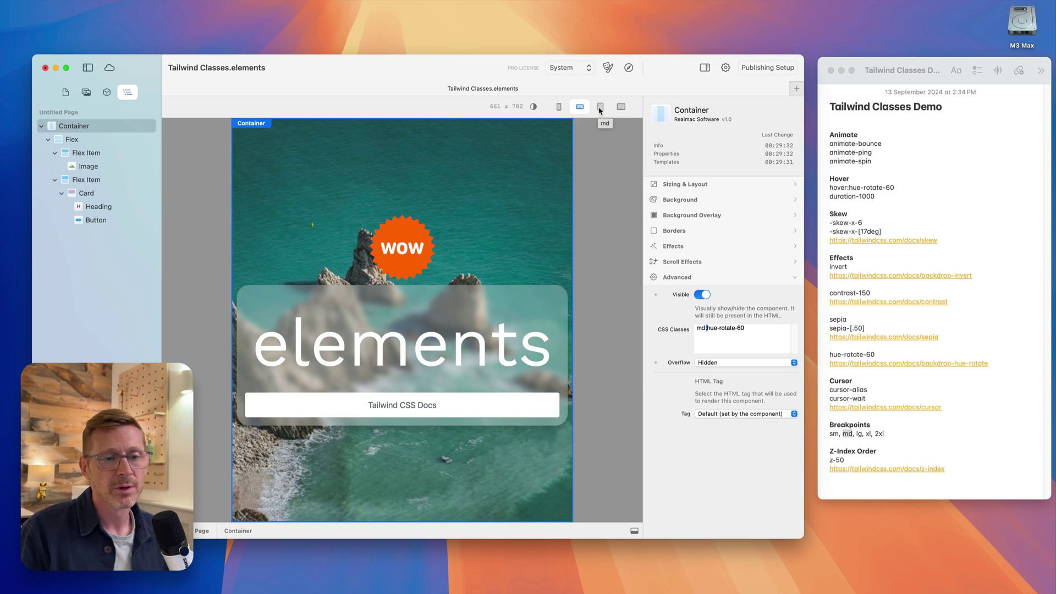
drag(574, 194, 625, 188)
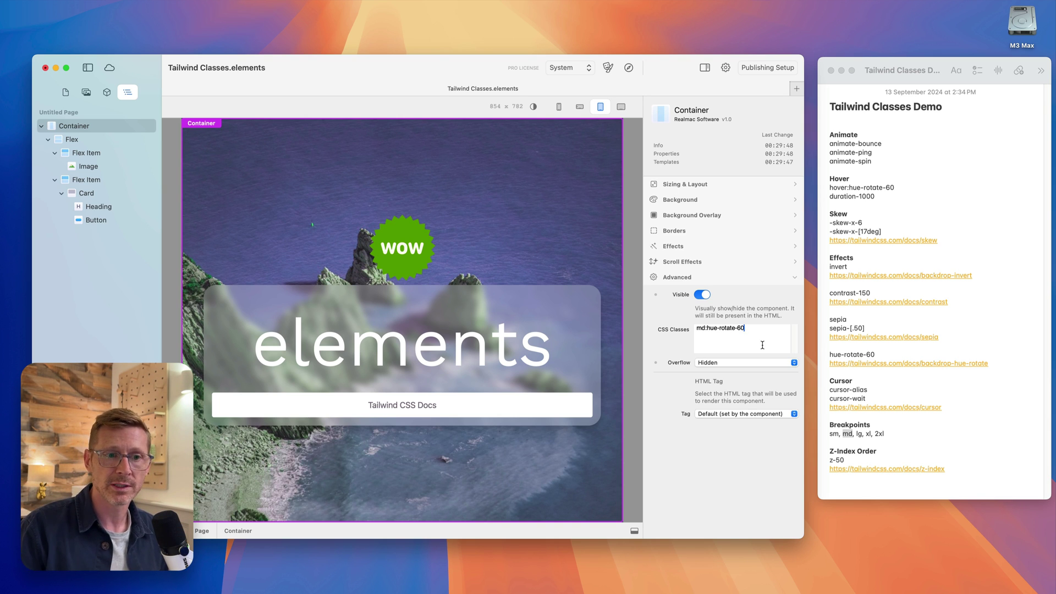
Remove the md: prefix from the Container's hue-rotate-60 class and narrow the preview slightly.
key(super+Left)
key(shift+Right)
key(shift+Right)
key(shift+Right)
key(BackSpace)
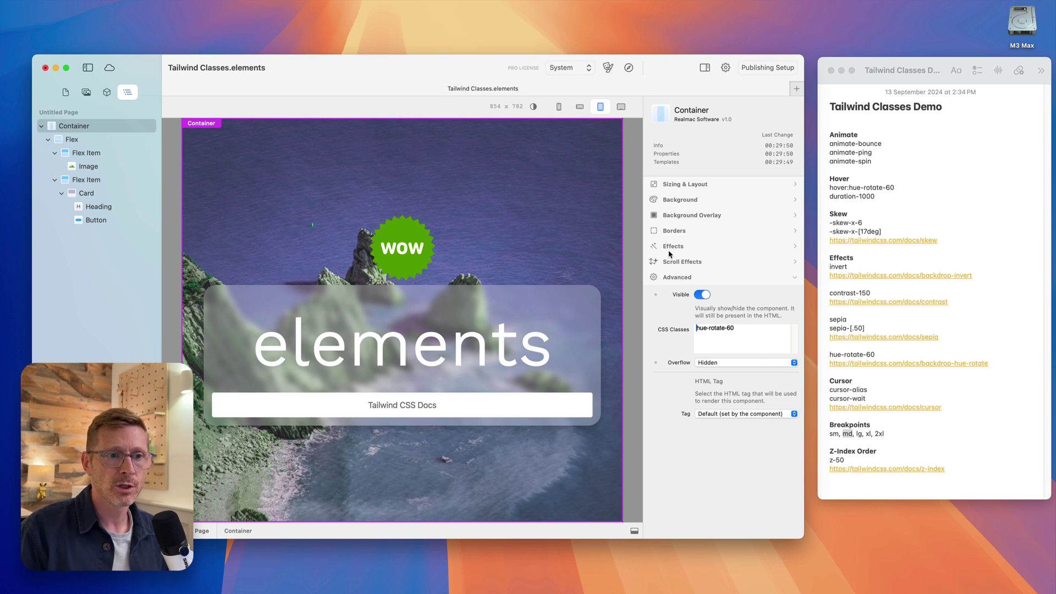
mouse_move(624, 253)
mouse_down()
mouse_move(489, 253)
mouse_move(619, 253)
mouse_up()
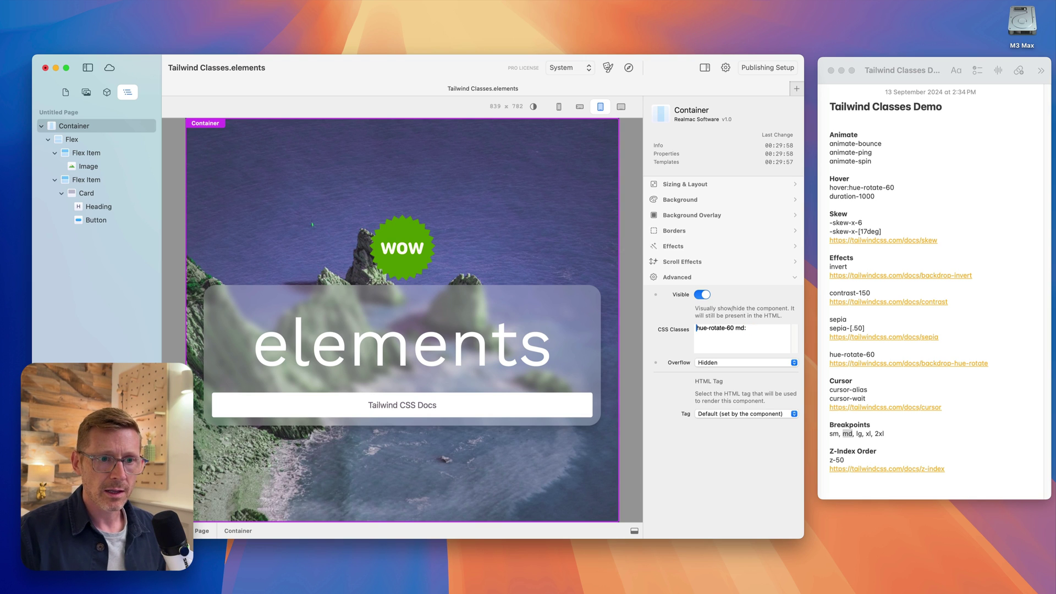
Add md:hue-rotate-180 after hue-rotate-60 in the Container's CSS classes, reusing the existing class text.
shift+click(734, 327)
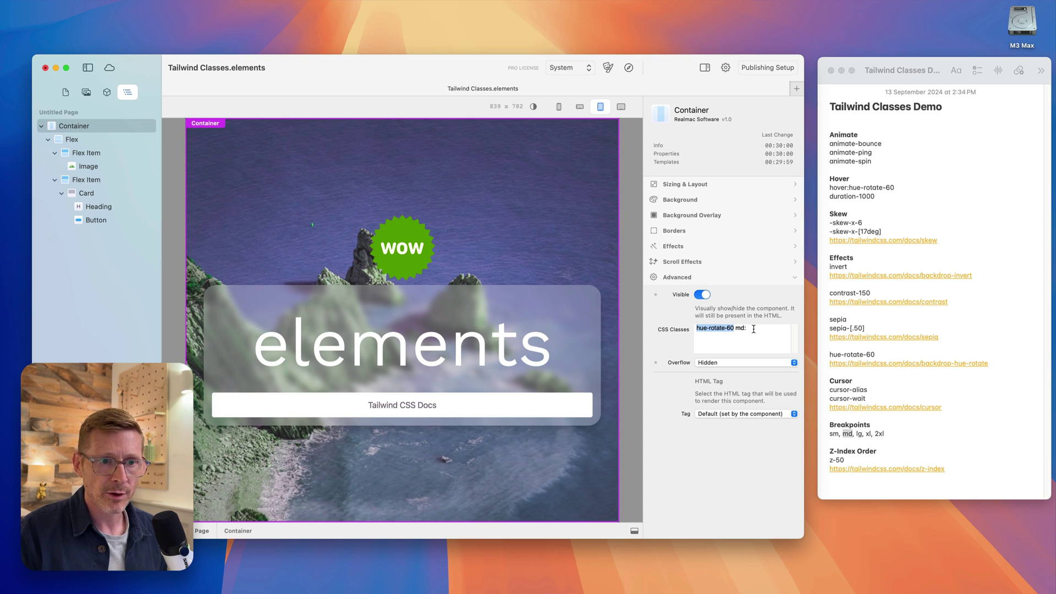
key(cmd+c)
click(753, 329)
key(cmd+v)
key(BackSpace)
key(BackSpace)
text(180)
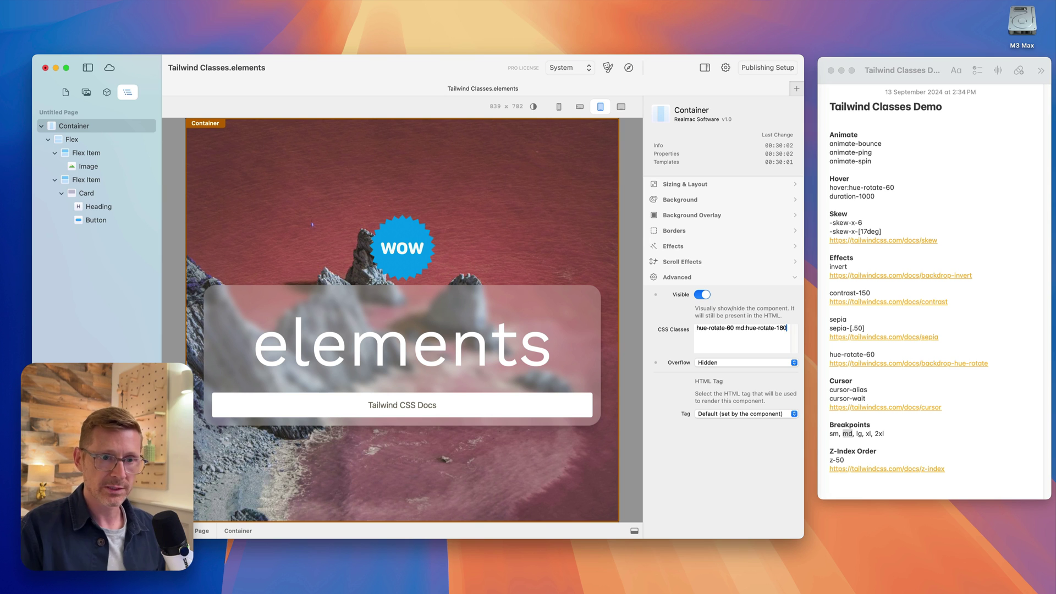
Test the hue-rotate-60 and md:hue-rotate-180 classes by narrowing the preview to mobile width and widening it past the md breakpoint.
drag(620, 330, 584, 326)
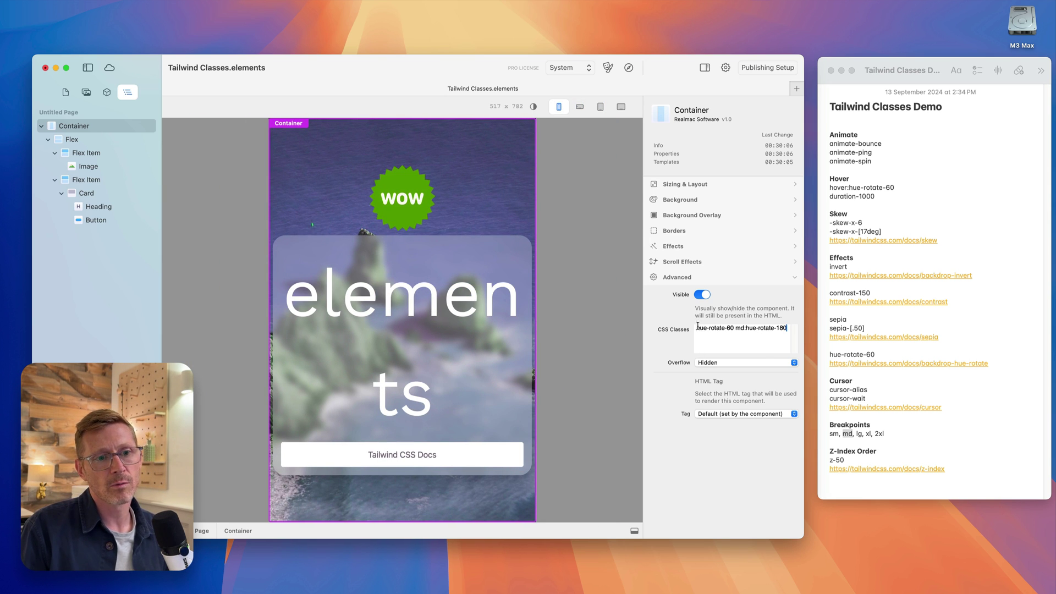
drag(697, 327, 730, 329)
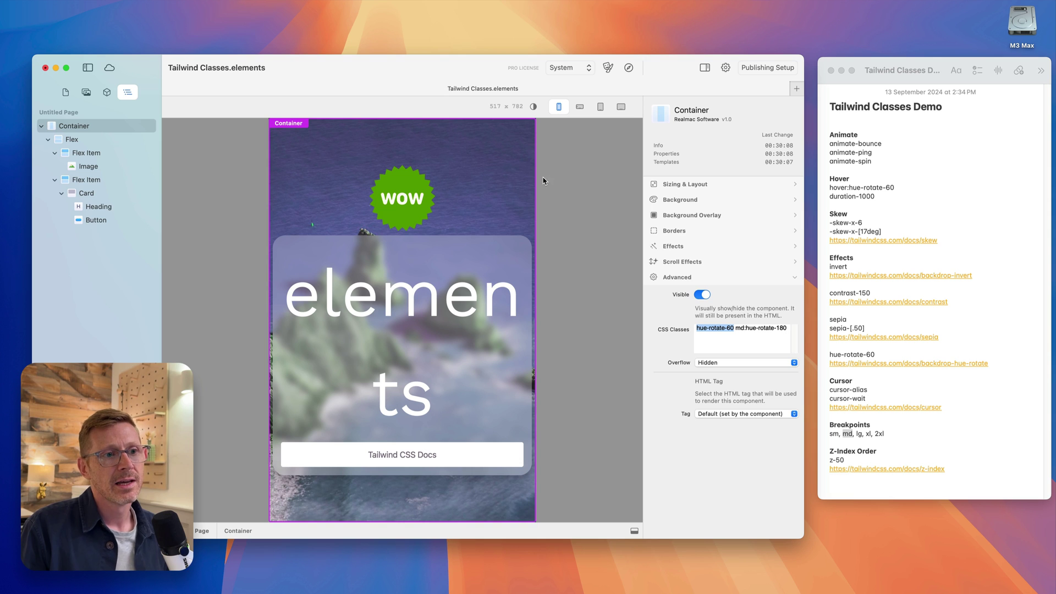
drag(537, 185, 579, 186)
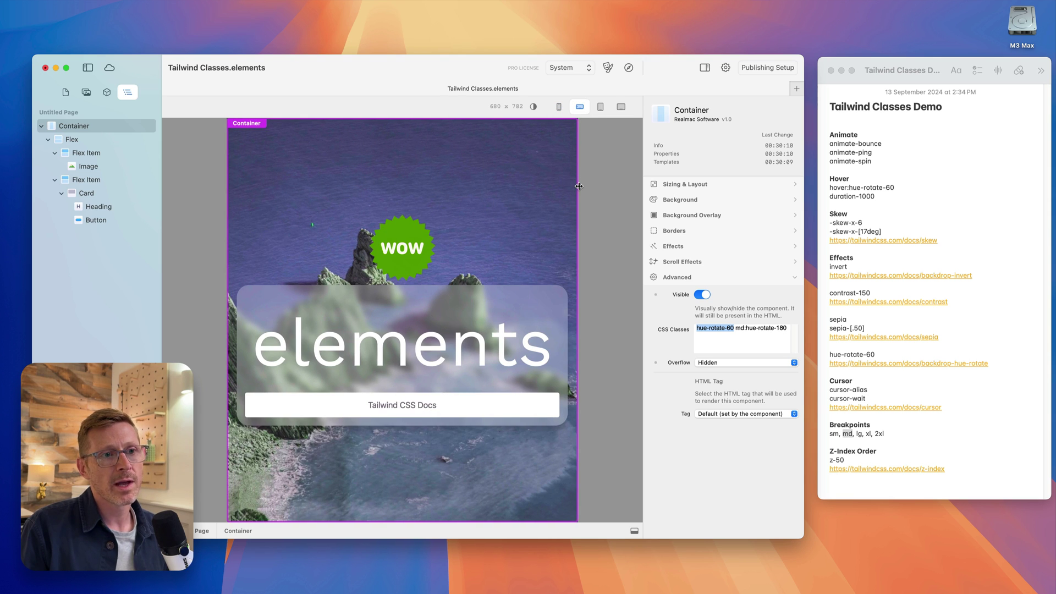
drag(736, 329, 794, 328)
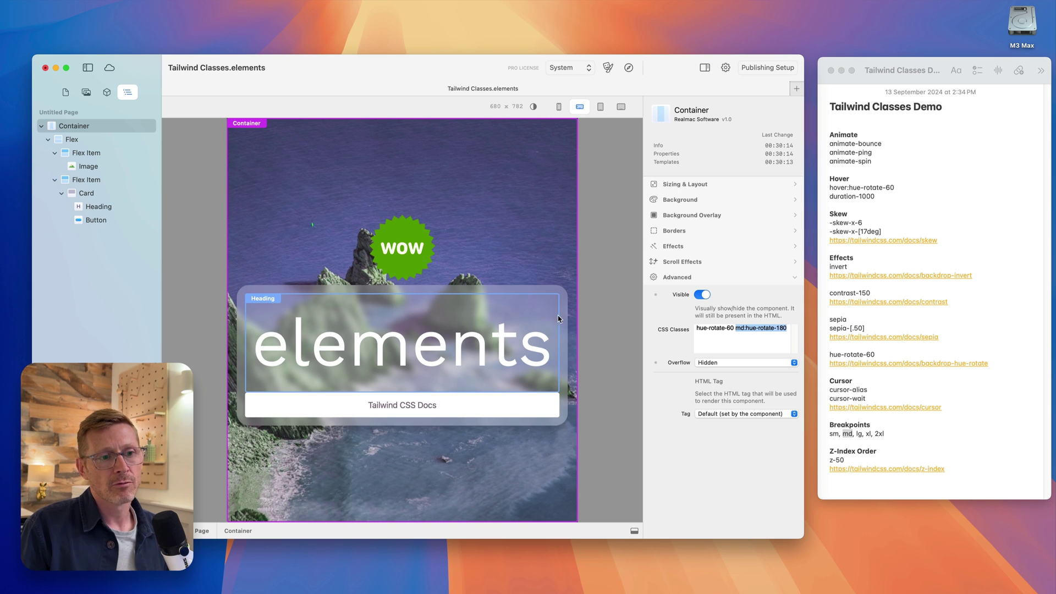
drag(578, 318, 621, 319)
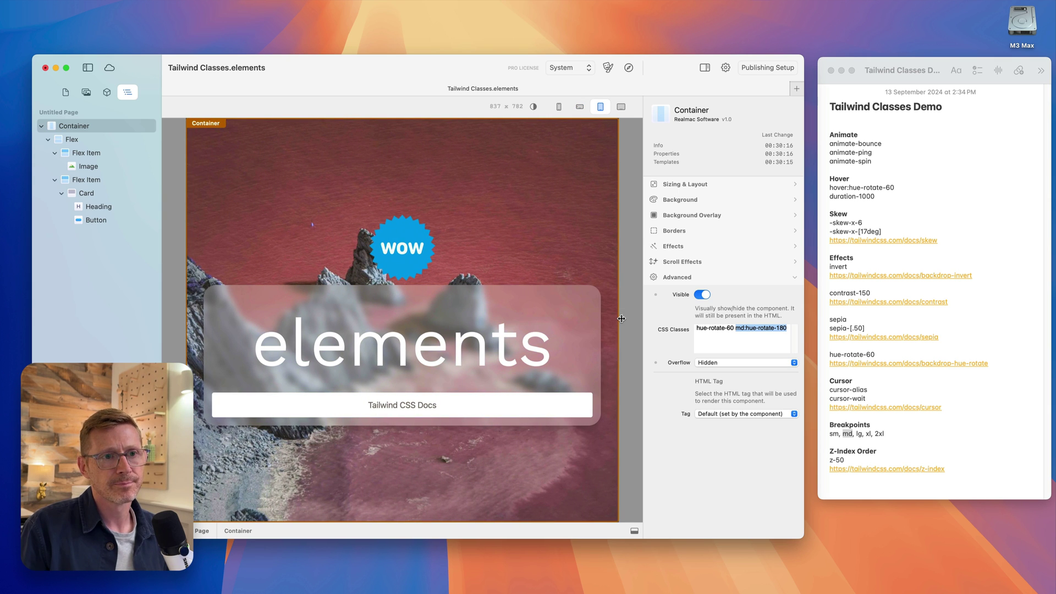
Append lg:hue-rotate-0 to the Container's CSS classes.
click(704, 343)
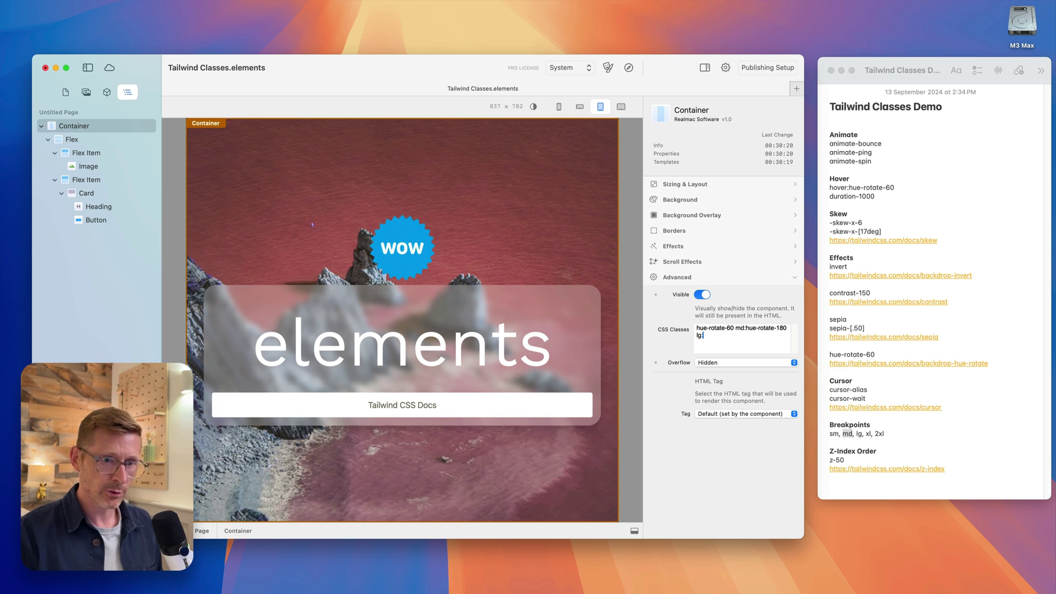
text(lg:hue-rotate-6)
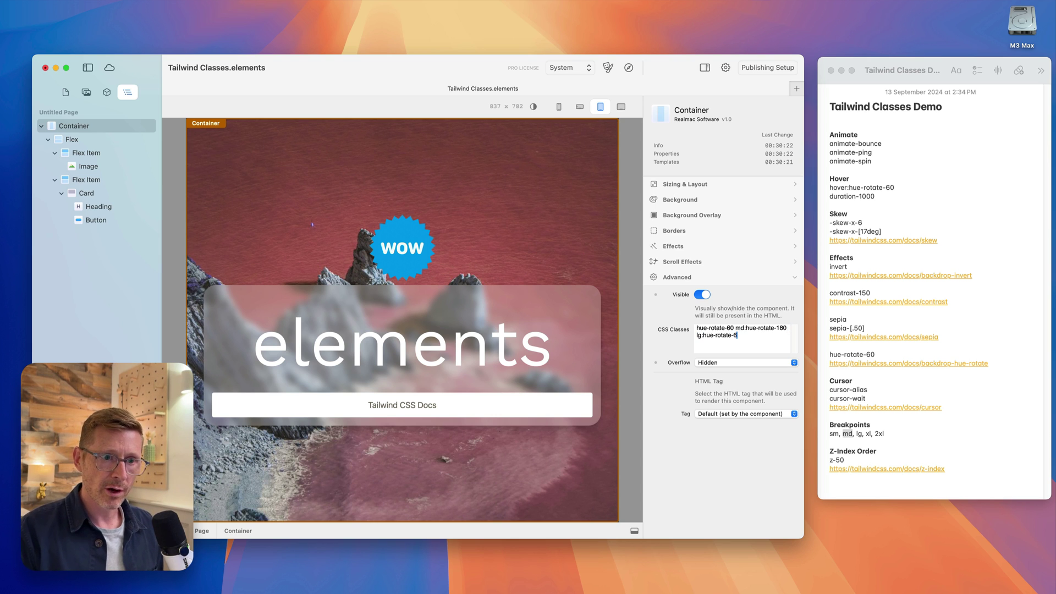
key(BackSpace)
text(0)
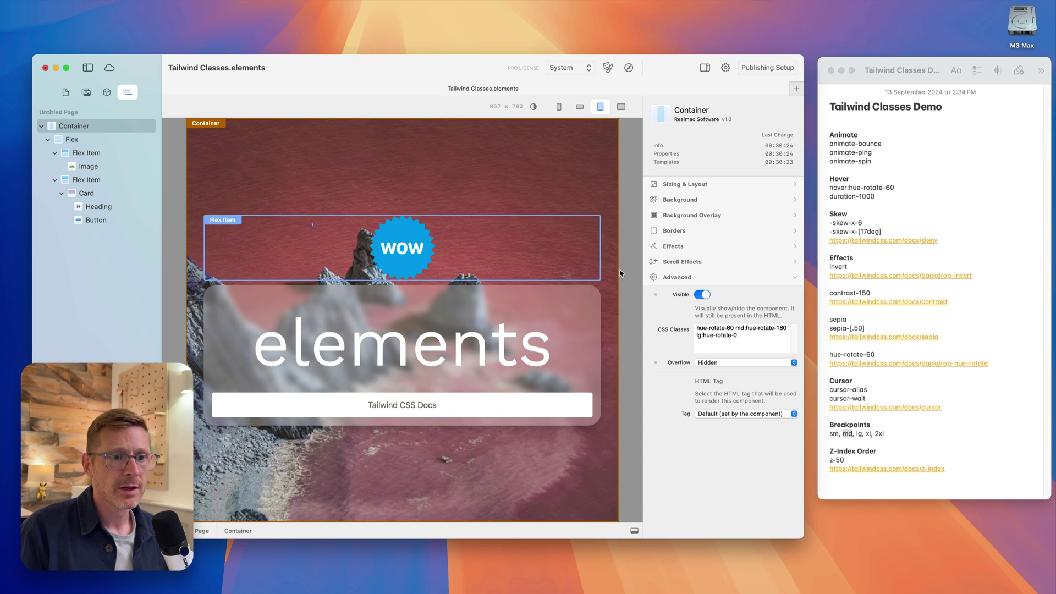
Enlarge the project window for the lg preview and compare the hue rotation across all breakpoint sizes, ending on lg.
click(621, 107)
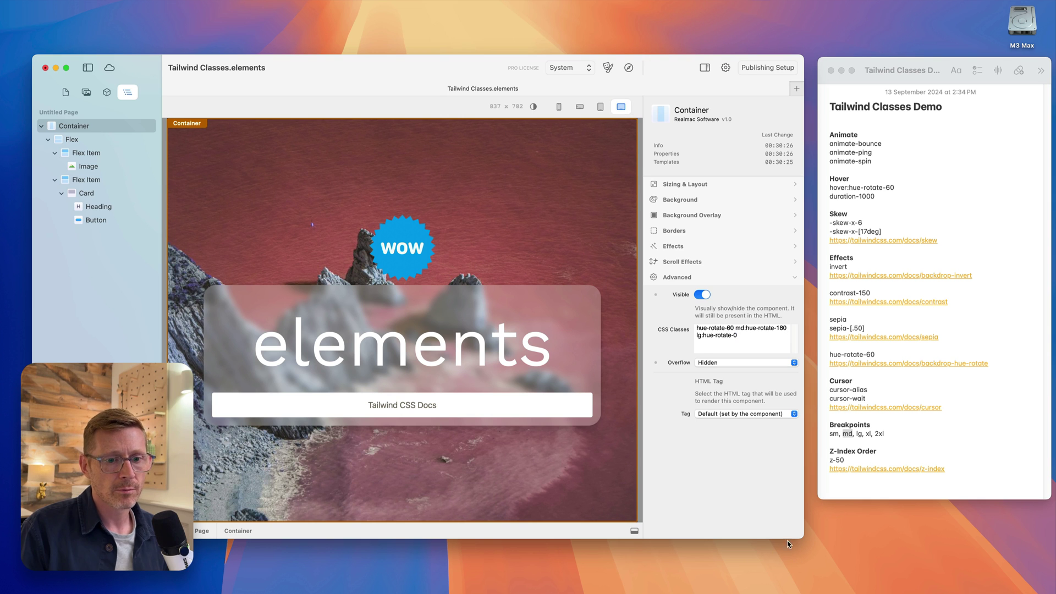
drag(801, 533, 887, 544)
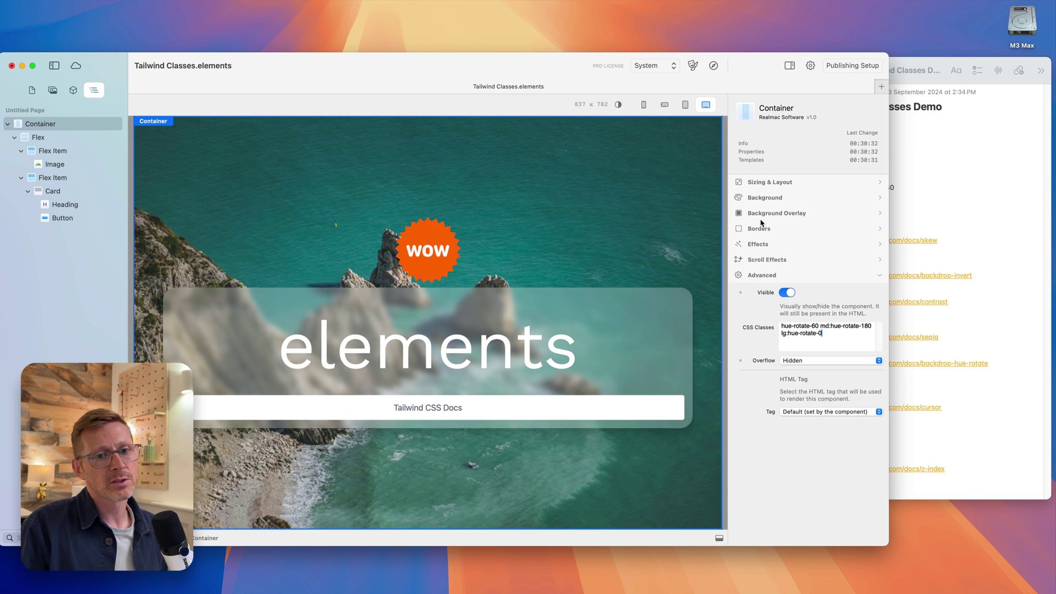
click(686, 105)
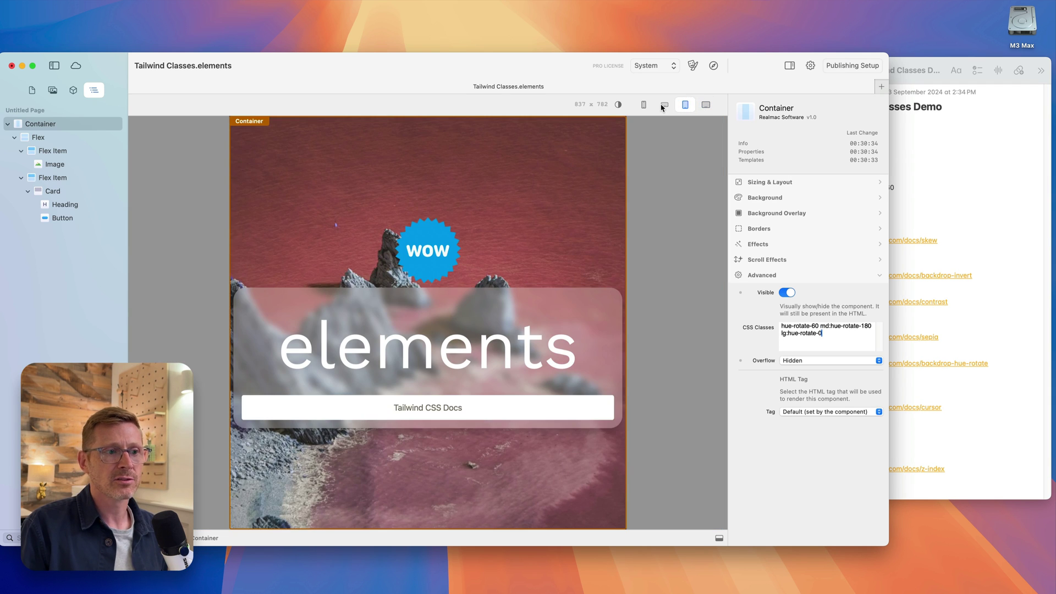
click(665, 105)
click(643, 105)
click(685, 104)
click(705, 105)
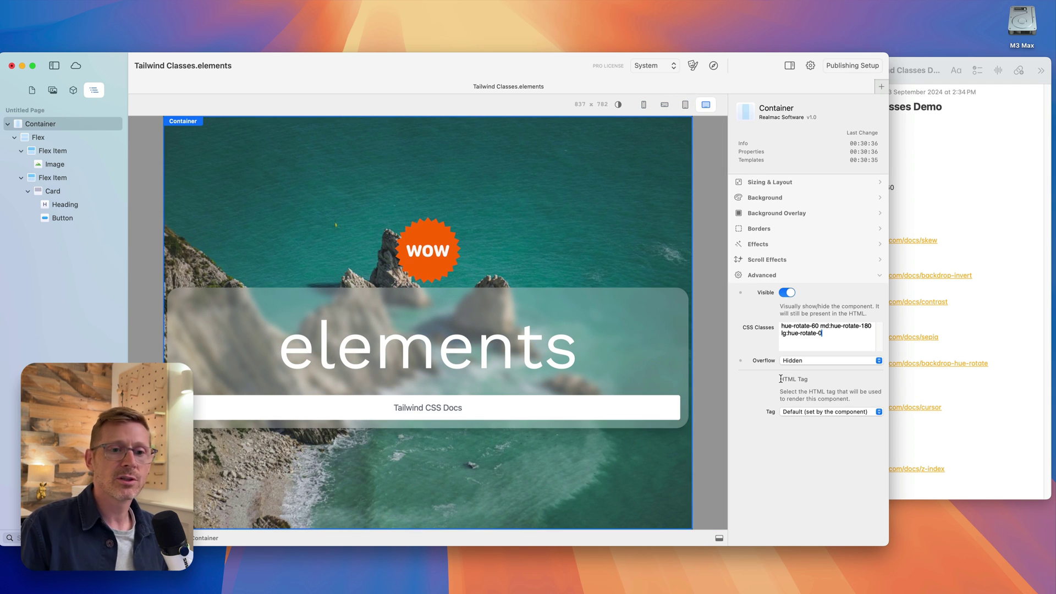
triple_click(823, 332)
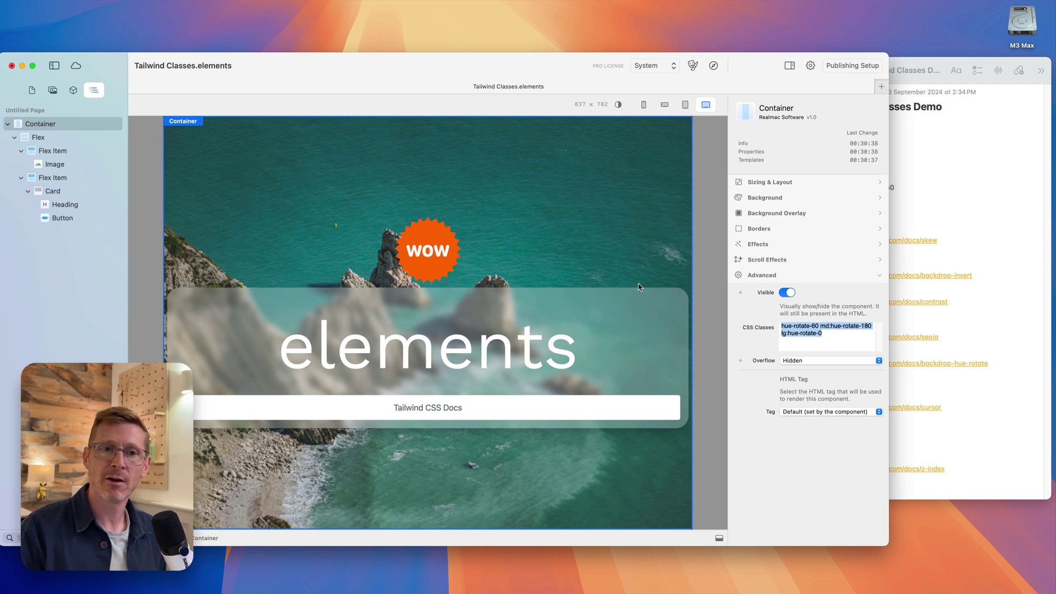
click(913, 219)
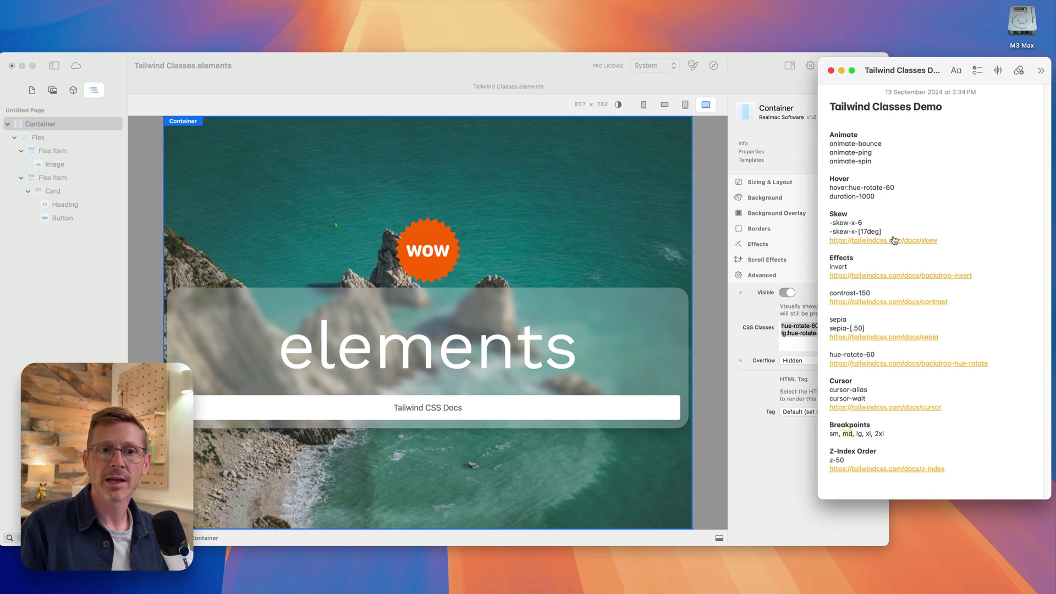
click(716, 223)
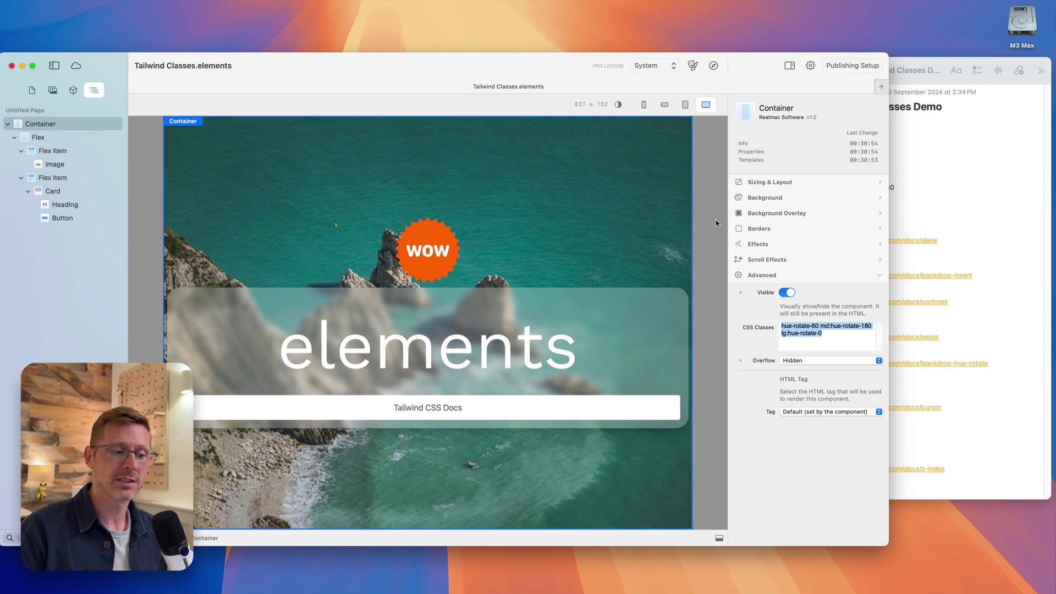
Switch to the browser, show the Tailwind CSS Animation documentation and look through its list of utilities.
key(super+Tab)
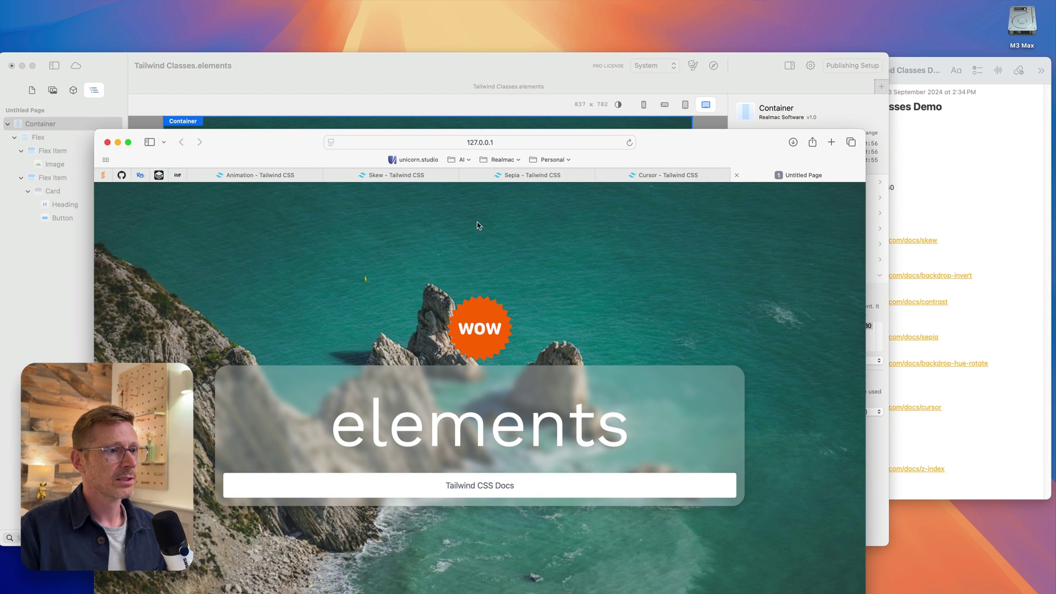
click(265, 175)
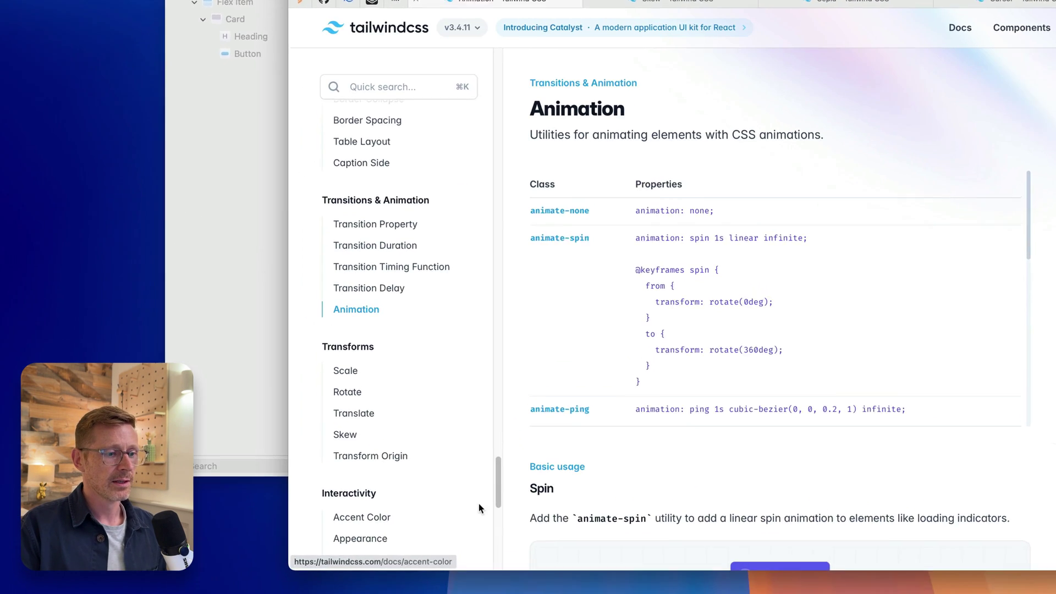
drag(498, 491, 570, 218)
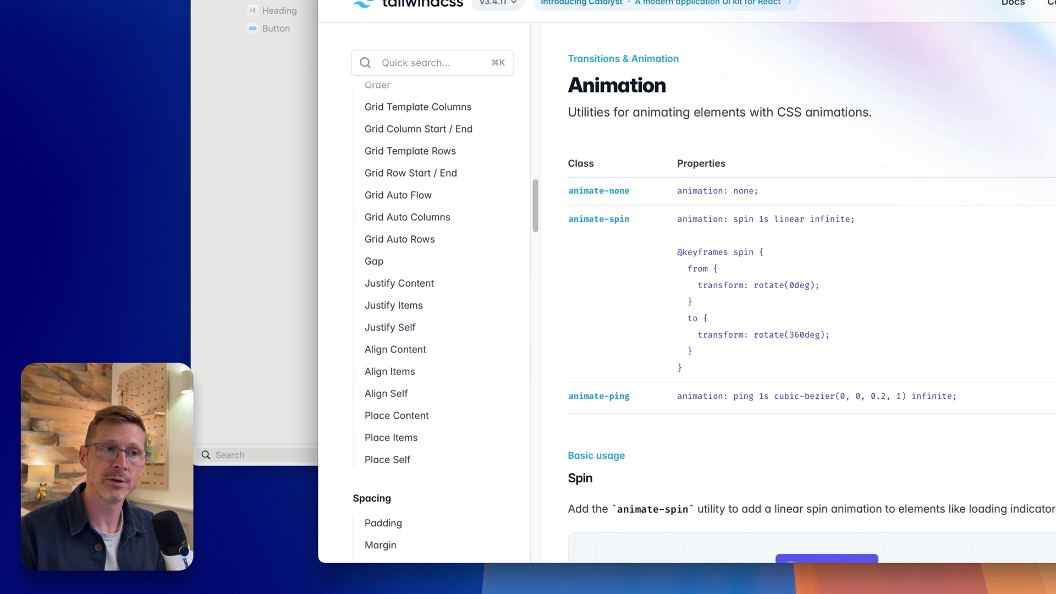
Open the Align Items documentation page, examine its items-stretch and items-start examples, and look back through the utility list to Layout.
click(385, 372)
scroll(665, 314, down, 5)
scroll(668, 326, up, 4)
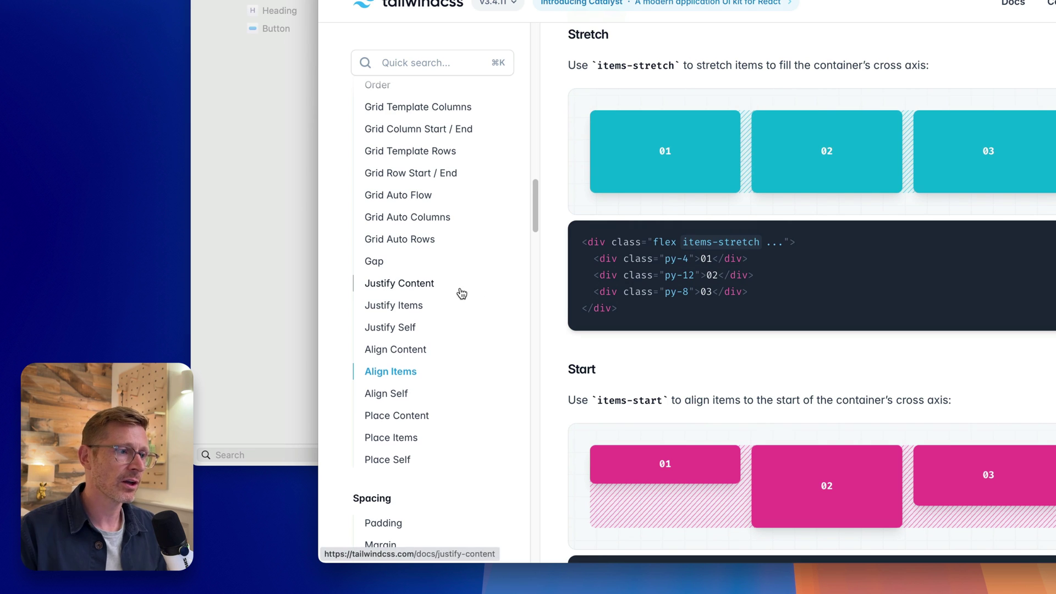
scroll(440, 247, up, 5)
scroll(433, 228, up, 20)
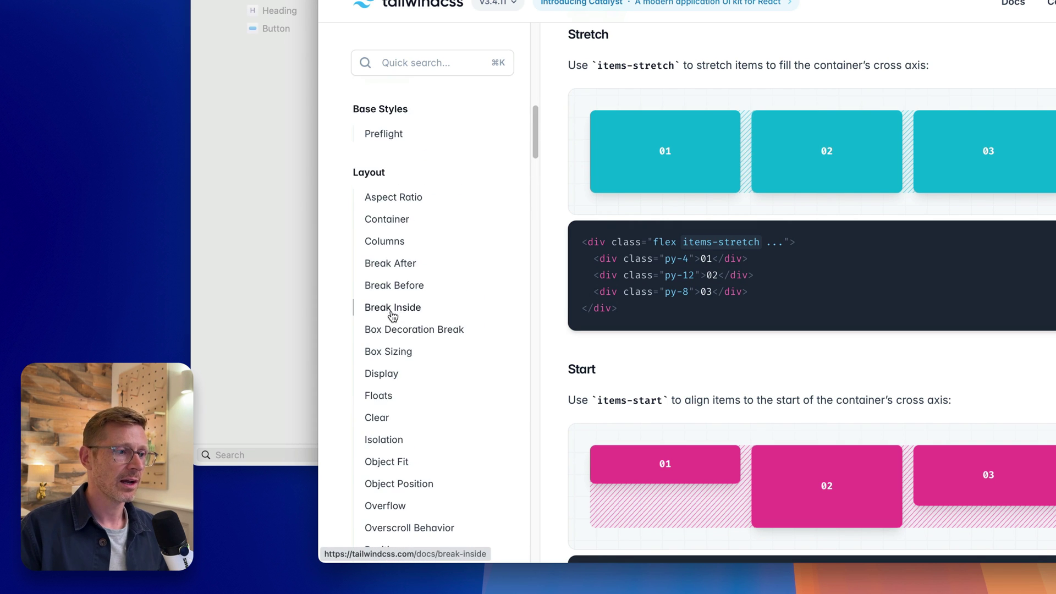
Open the Font Family documentation page and highlight the font-sans line in its code example.
scroll(401, 330, down, 20)
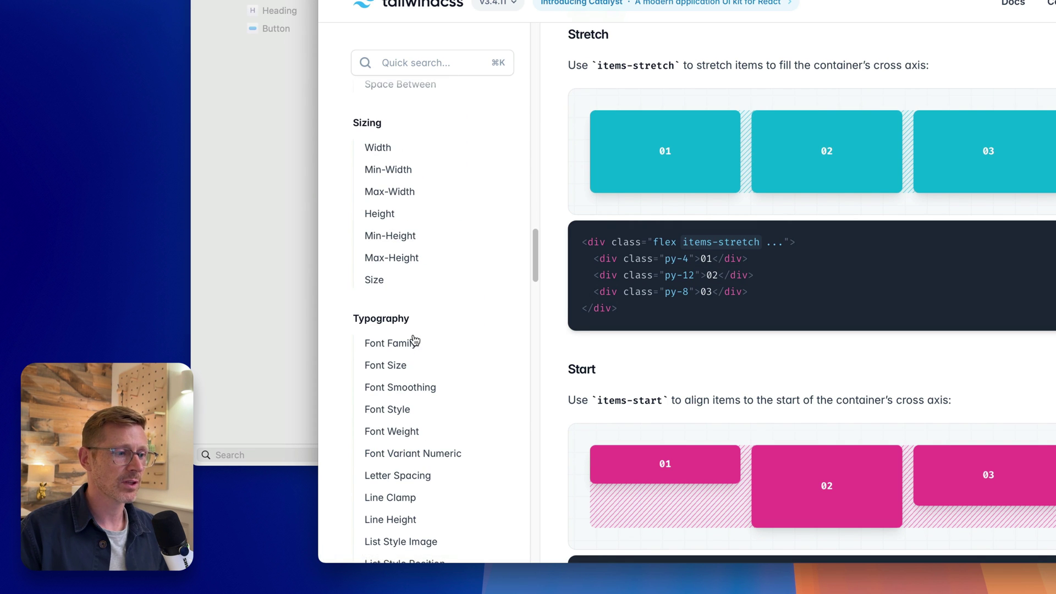
click(414, 345)
scroll(818, 229, down, 10)
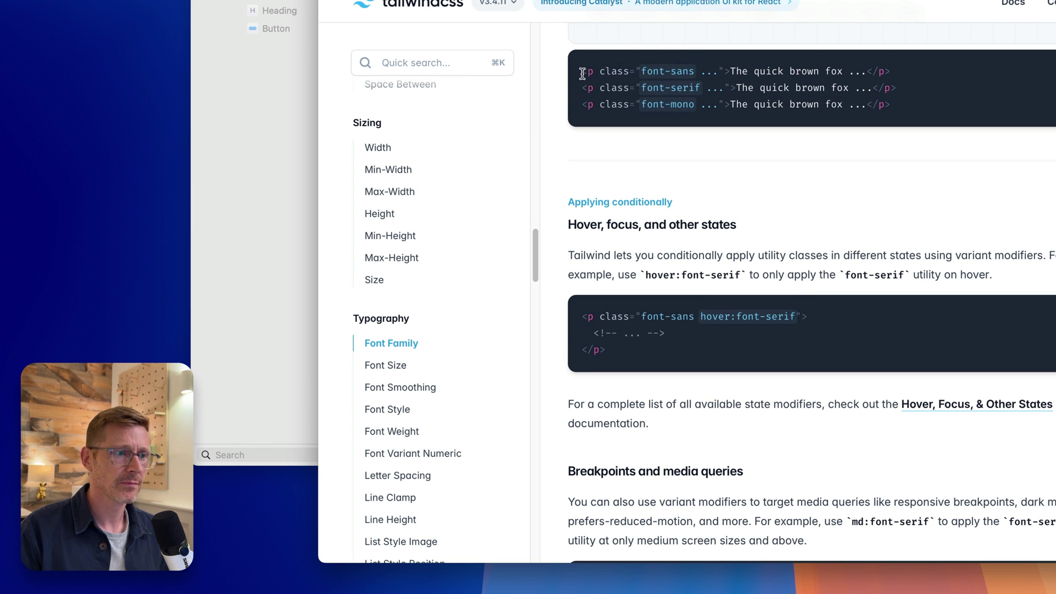
drag(583, 72, 1007, 78)
Switch to Elements, create a custom HTML component and place it in the Container below the card.
key(super+Tab)
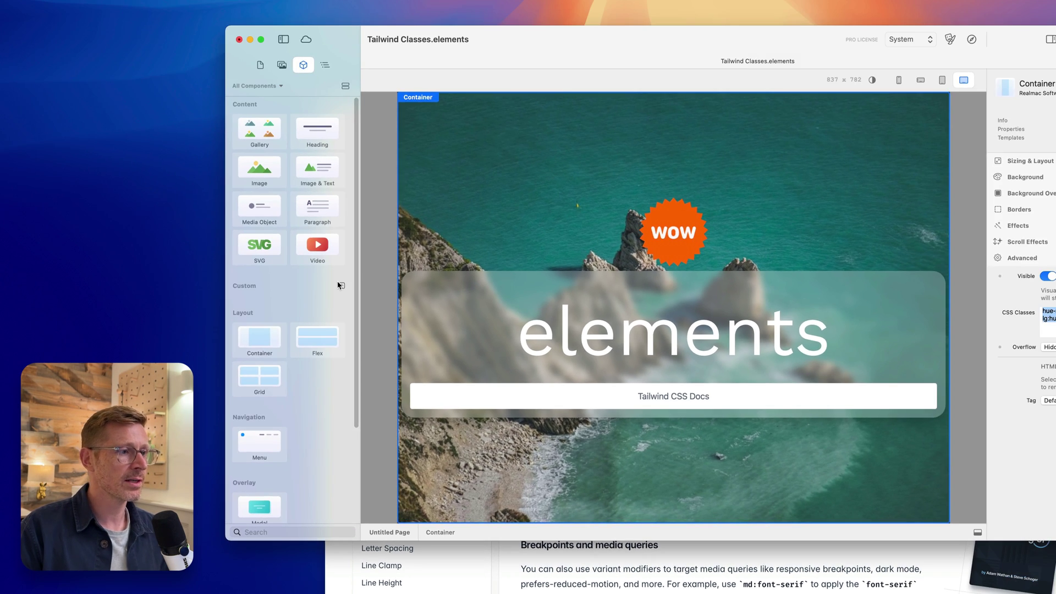
click(342, 286)
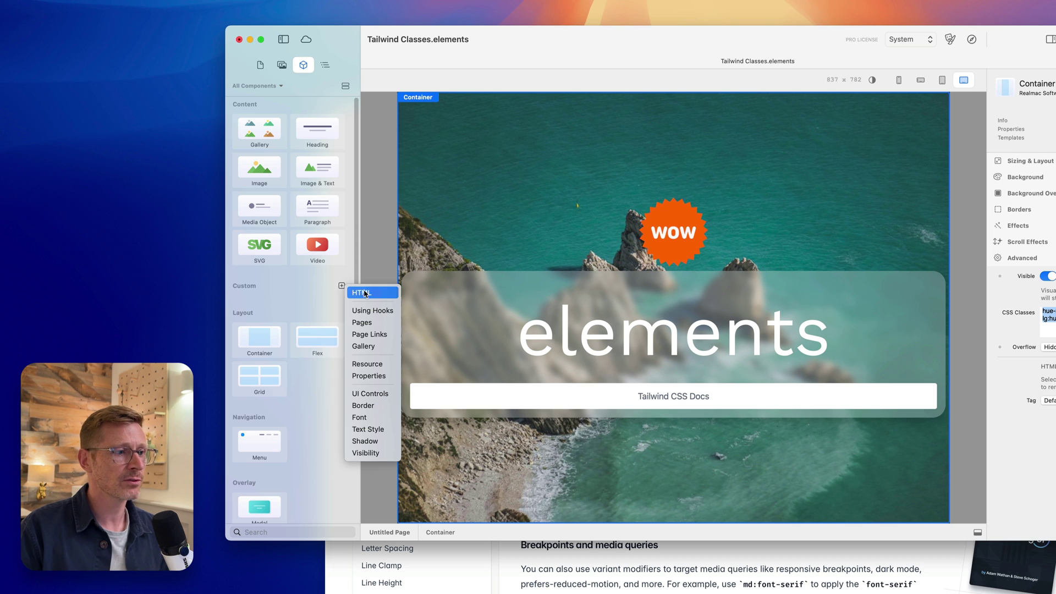
click(364, 293)
drag(259, 310, 804, 421)
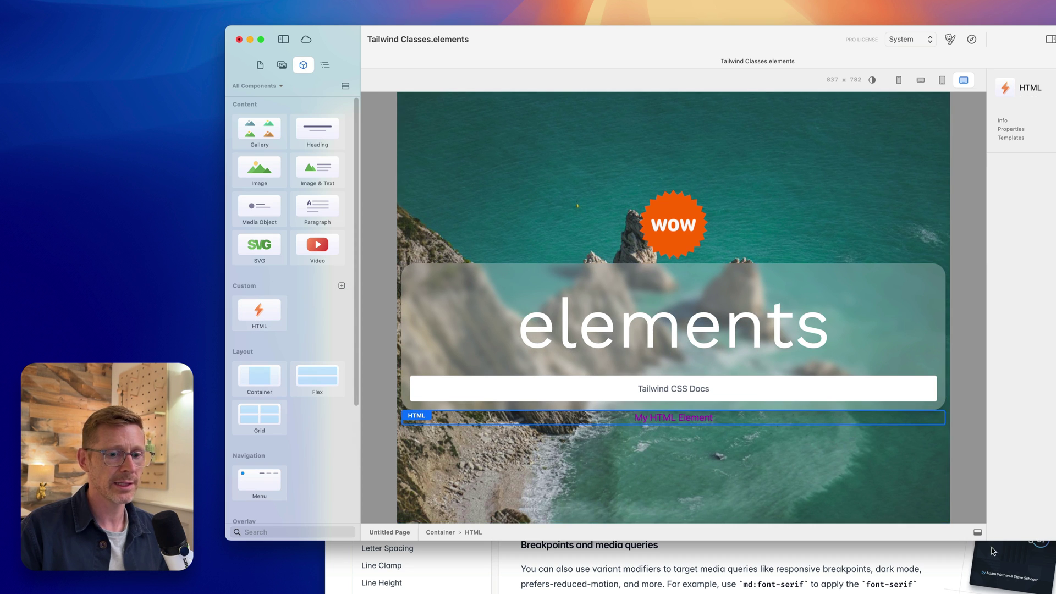
In the HTML component's code, set the text colour class to text-white-500 and add the animate-bounce class.
click(978, 532)
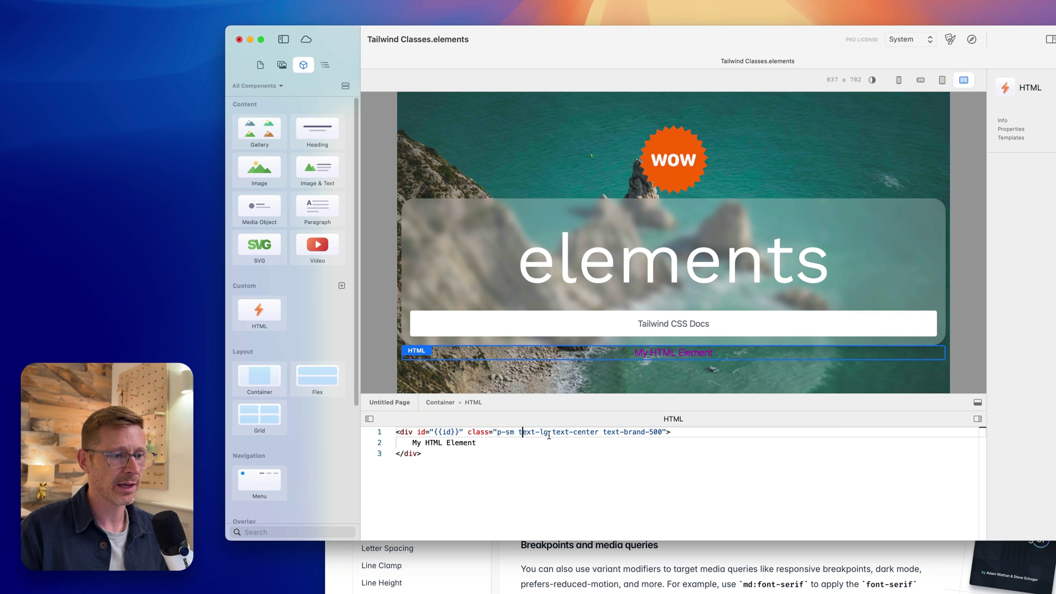
click(551, 435)
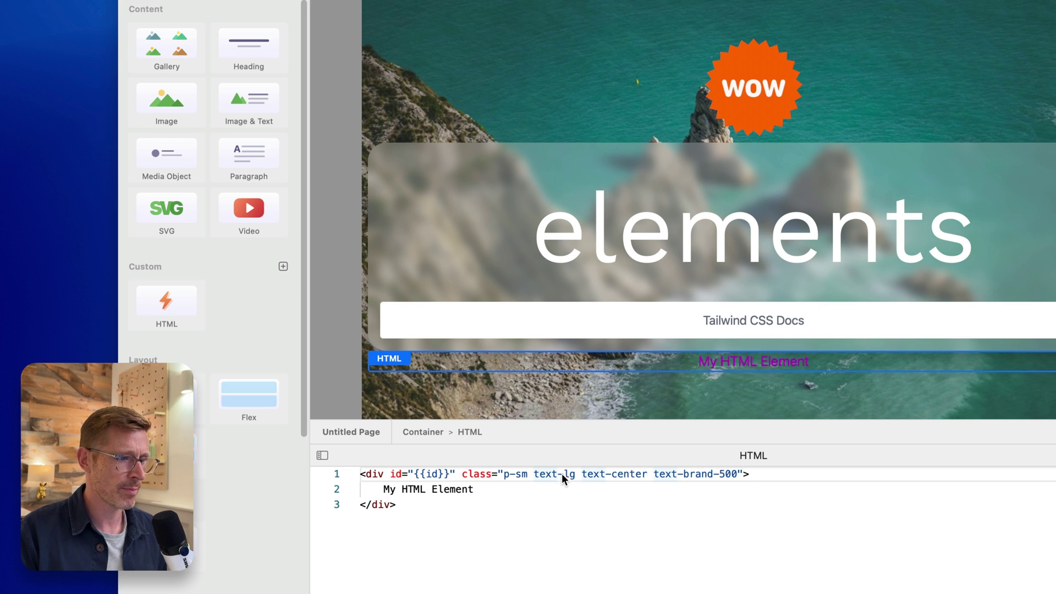
click(523, 484)
click(513, 477)
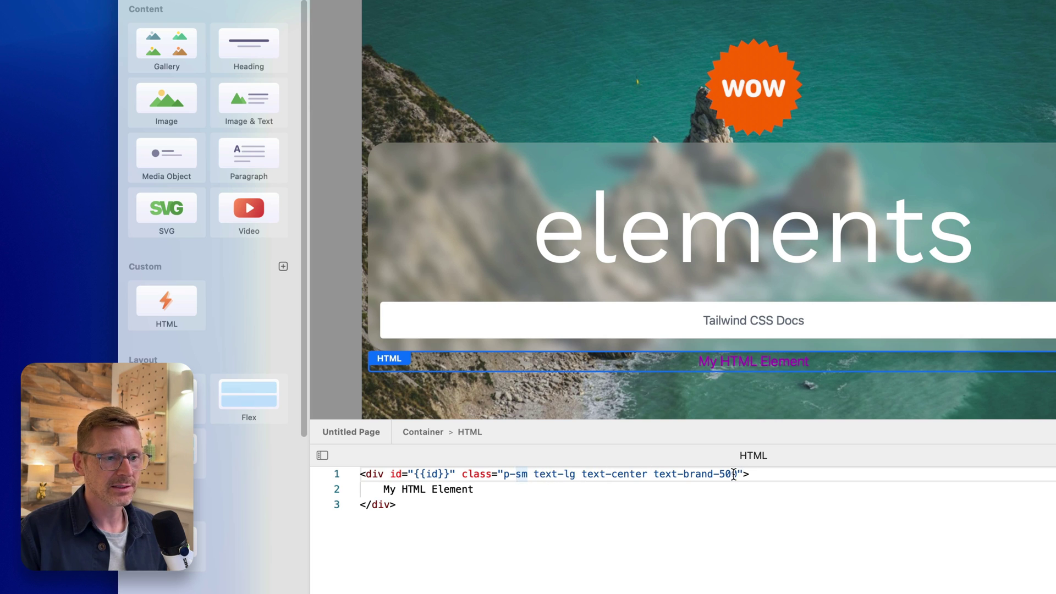
drag(734, 474, 693, 478)
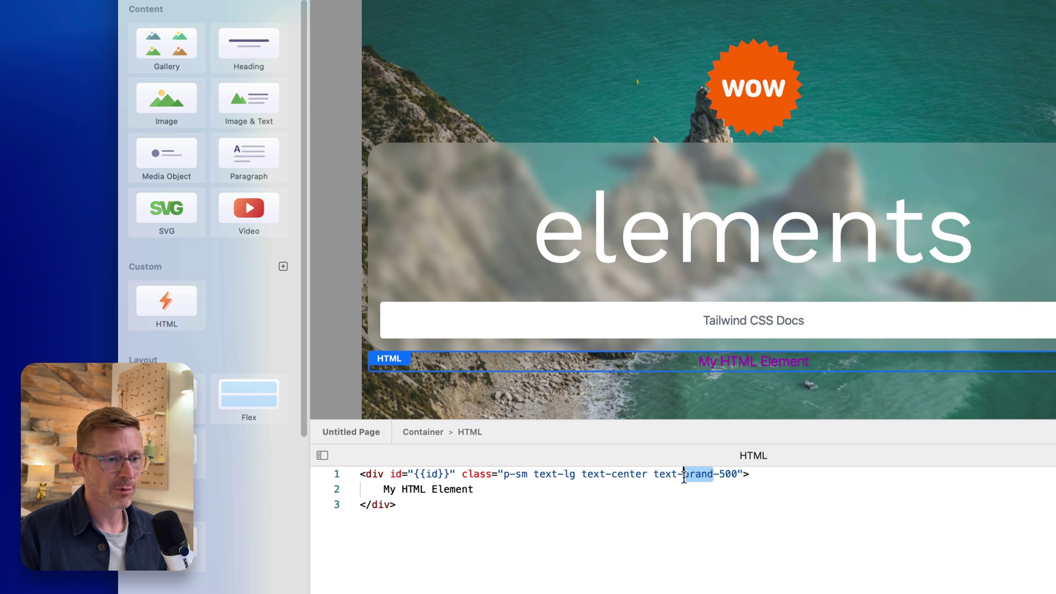
text(white-500)
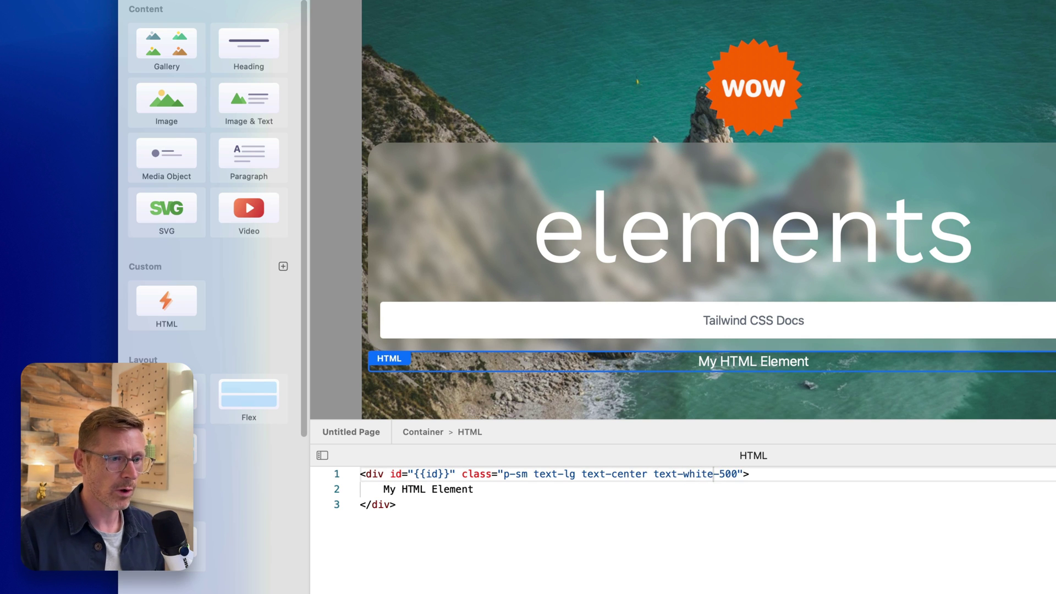
text( animate-bounce)
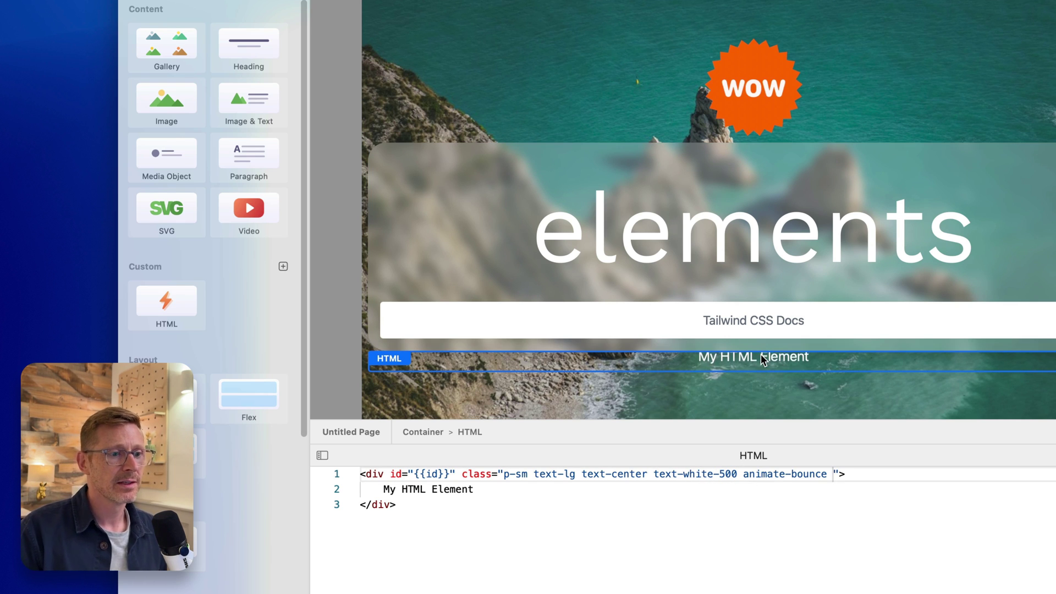
Move the HTML component into the Card between the Heading and the Button, and check it in the preview.
key(super+2)
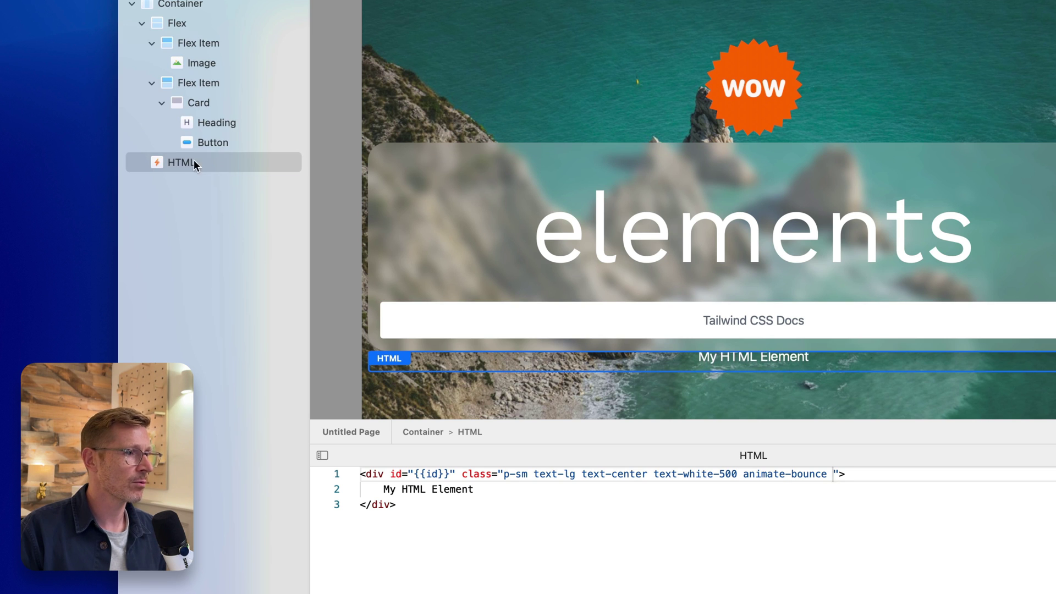
drag(193, 162, 230, 150)
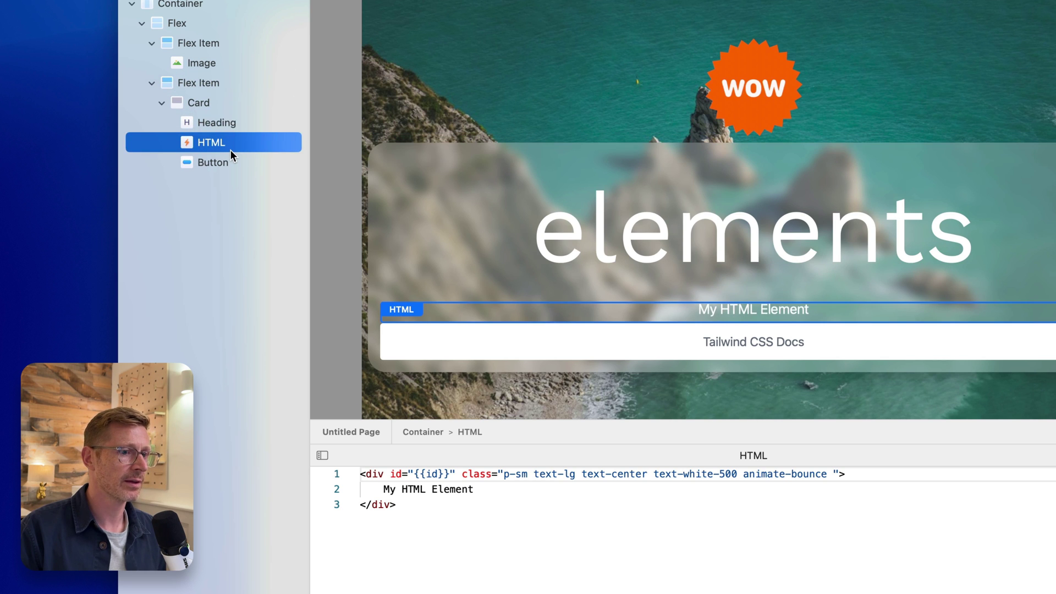
click(177, 22)
click(763, 308)
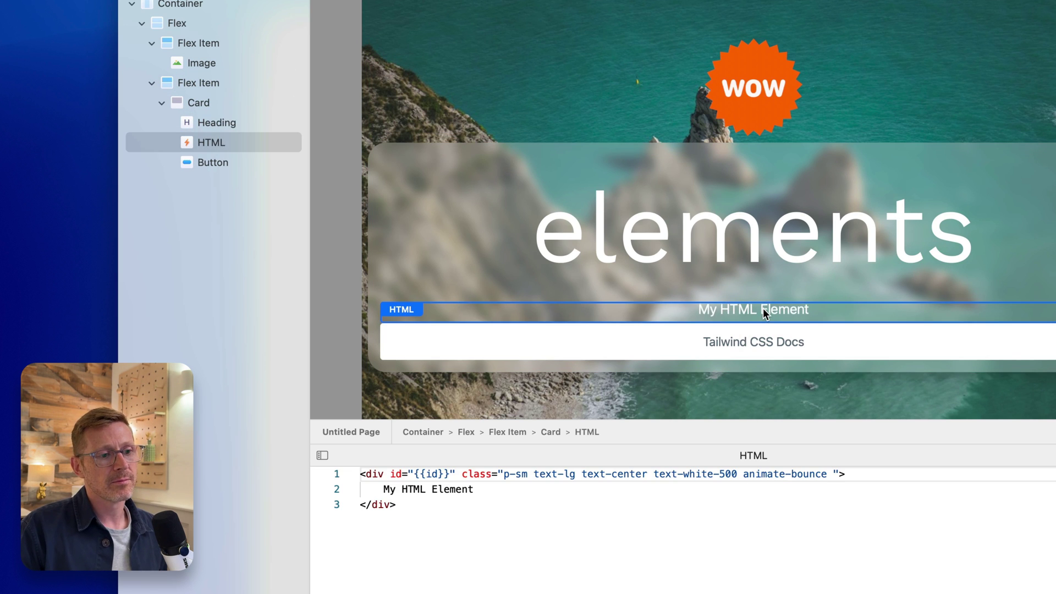
click(768, 549)
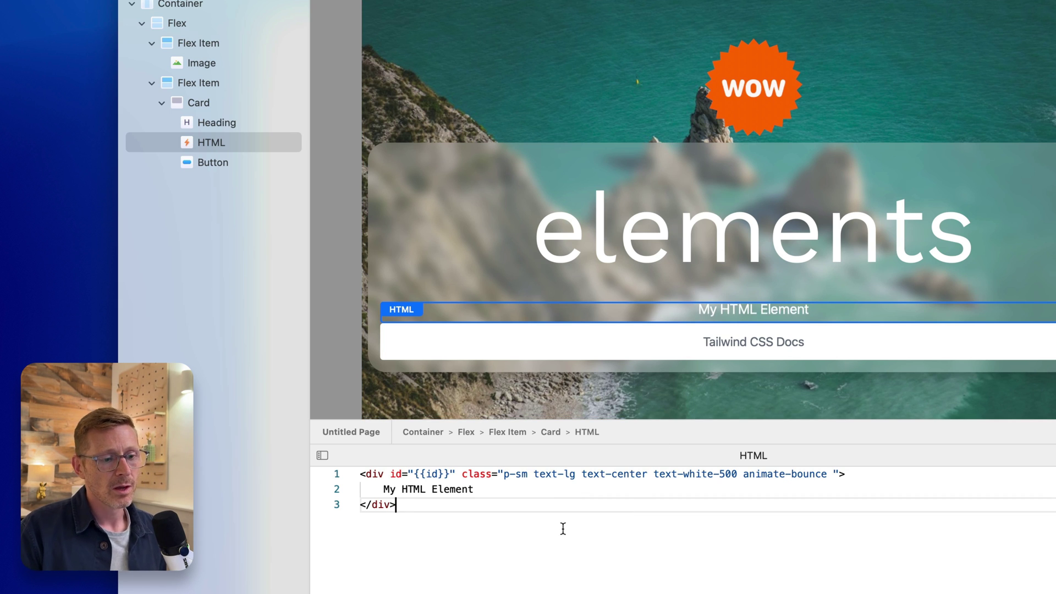
Revisit the Font Family documentation in the browser, return to the Elements project, and bring the Tailwind Classes Demo note forward.
key(super+Tab)
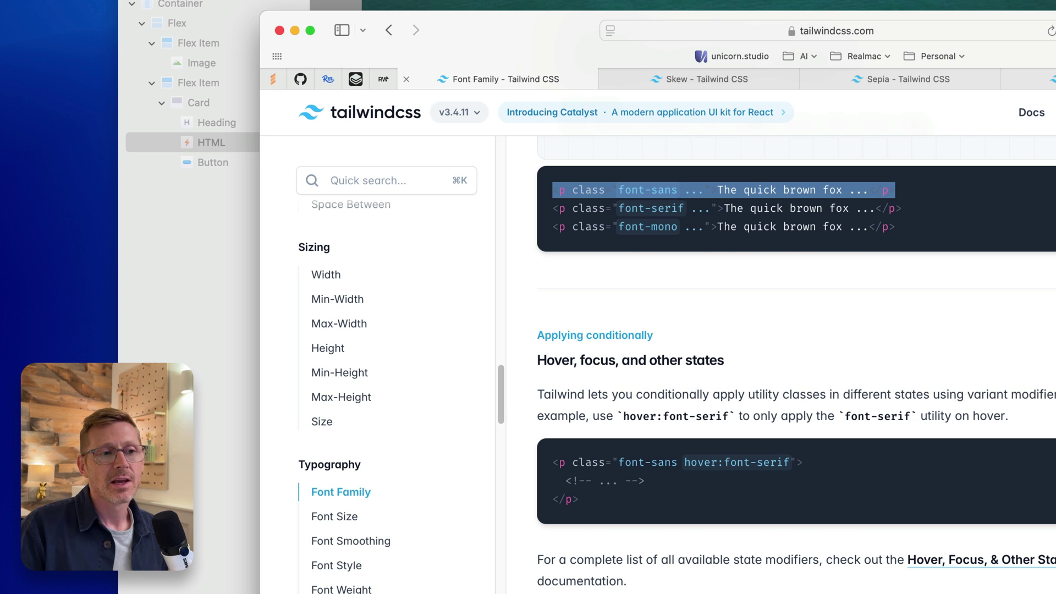
key(super+Tab)
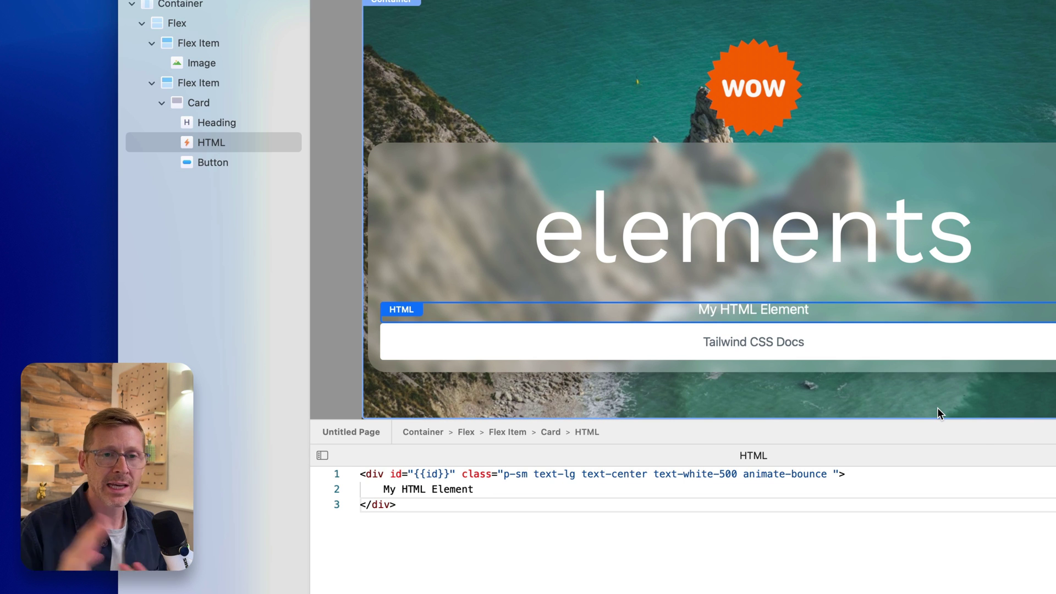
click(1034, 99)
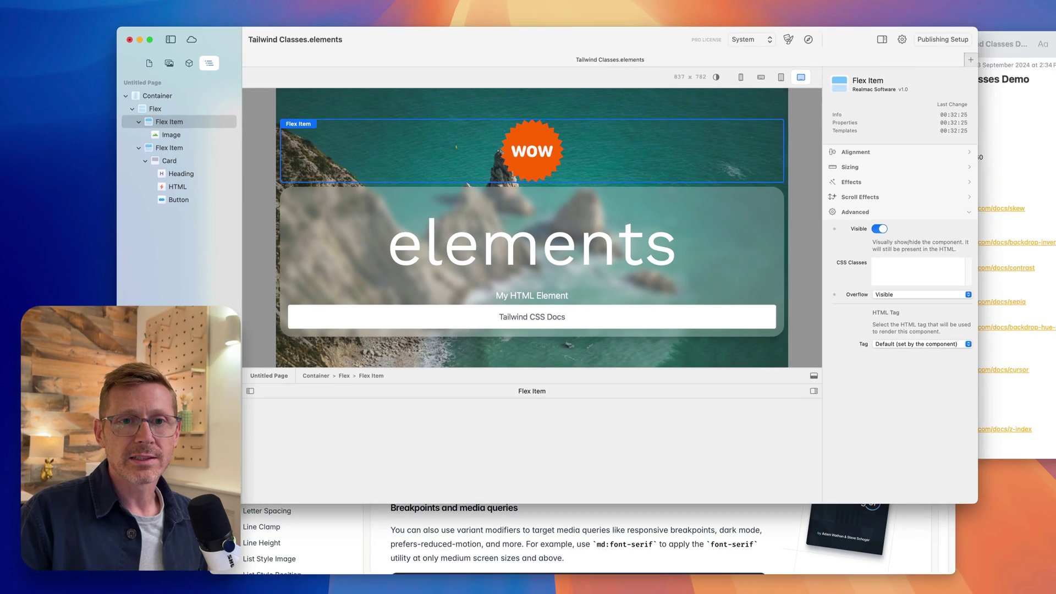
key(super+Tab)
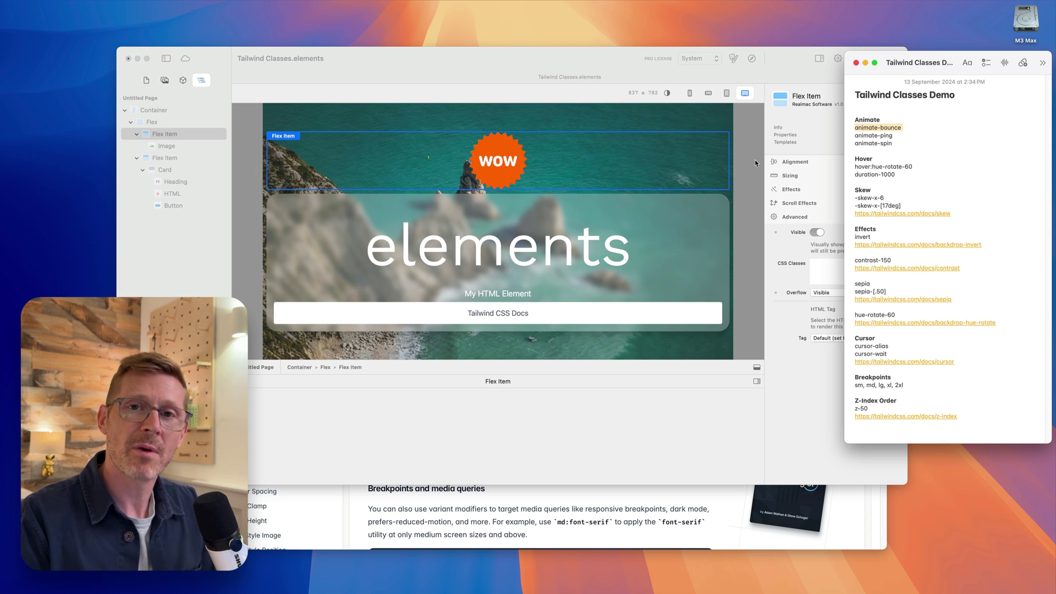